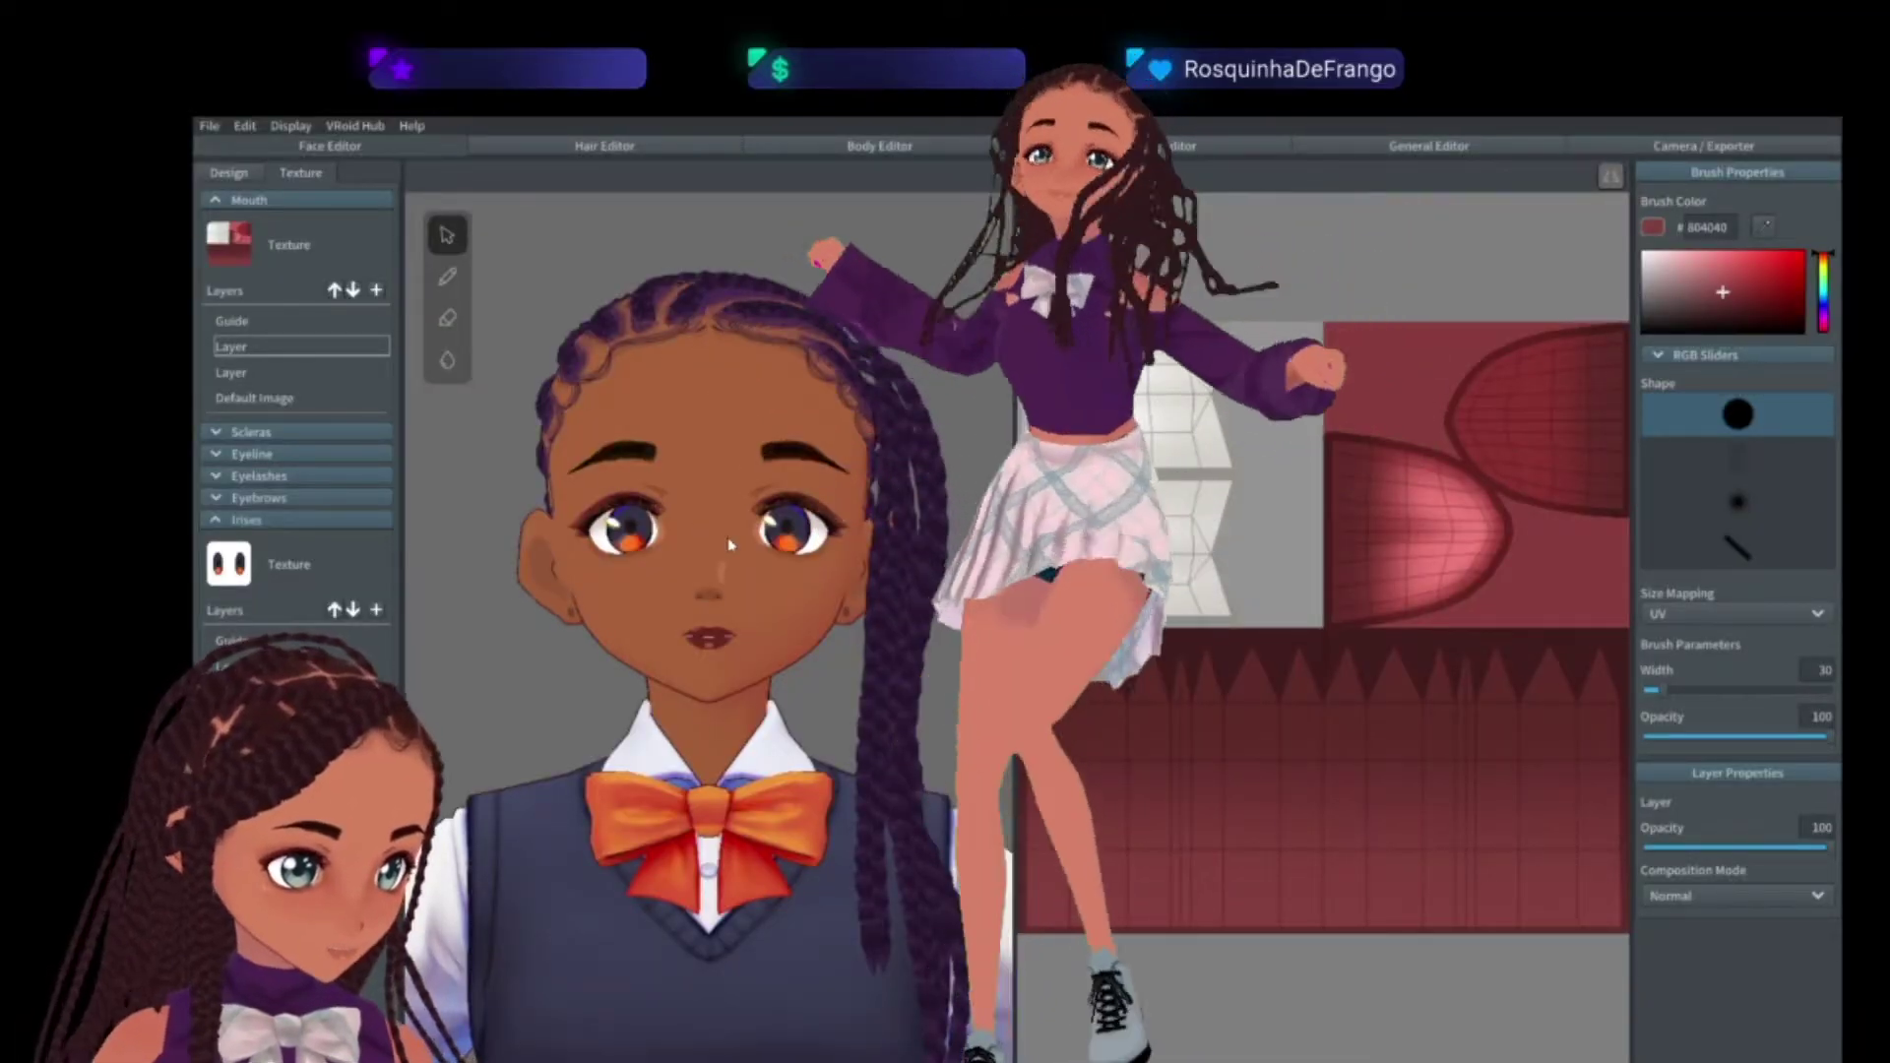
- Select a layer of the irises texture and import the five-colour palette image into it
scroll(711, 493, up, 3)
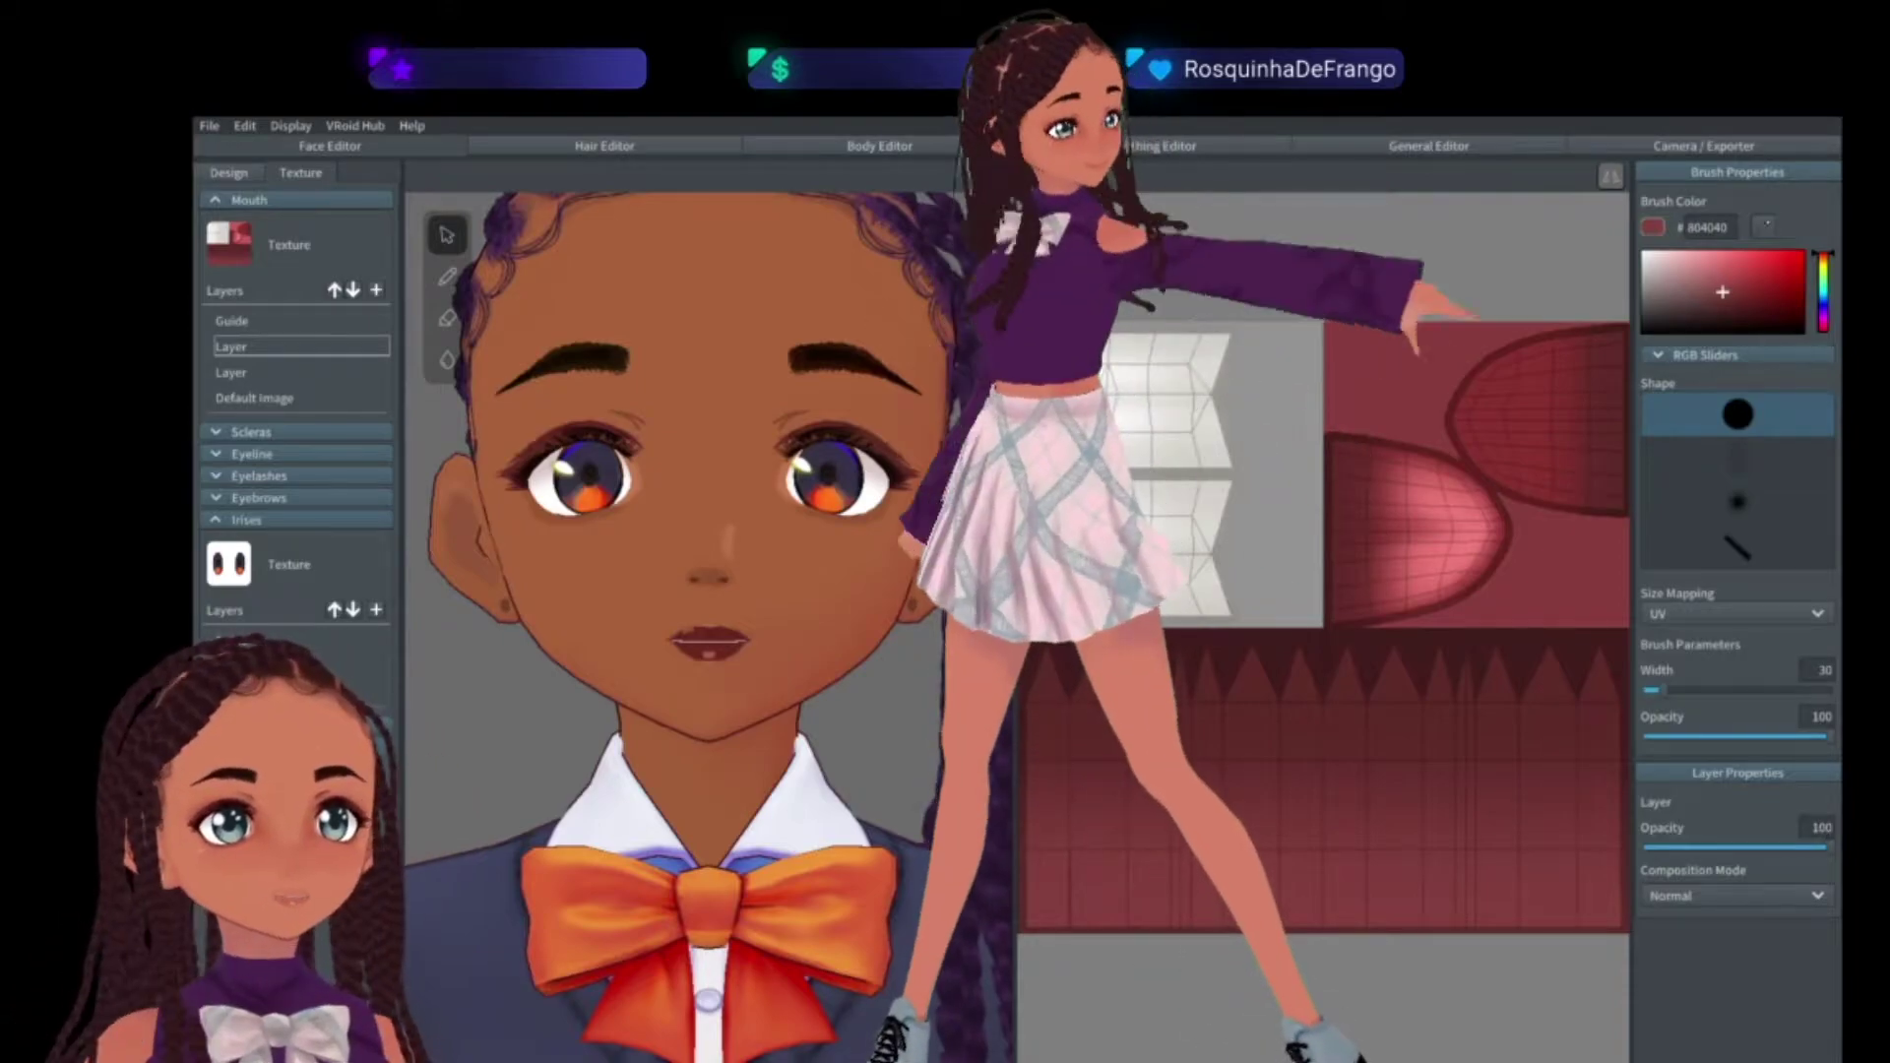
click(295, 692)
scroll(730, 360, down, 4)
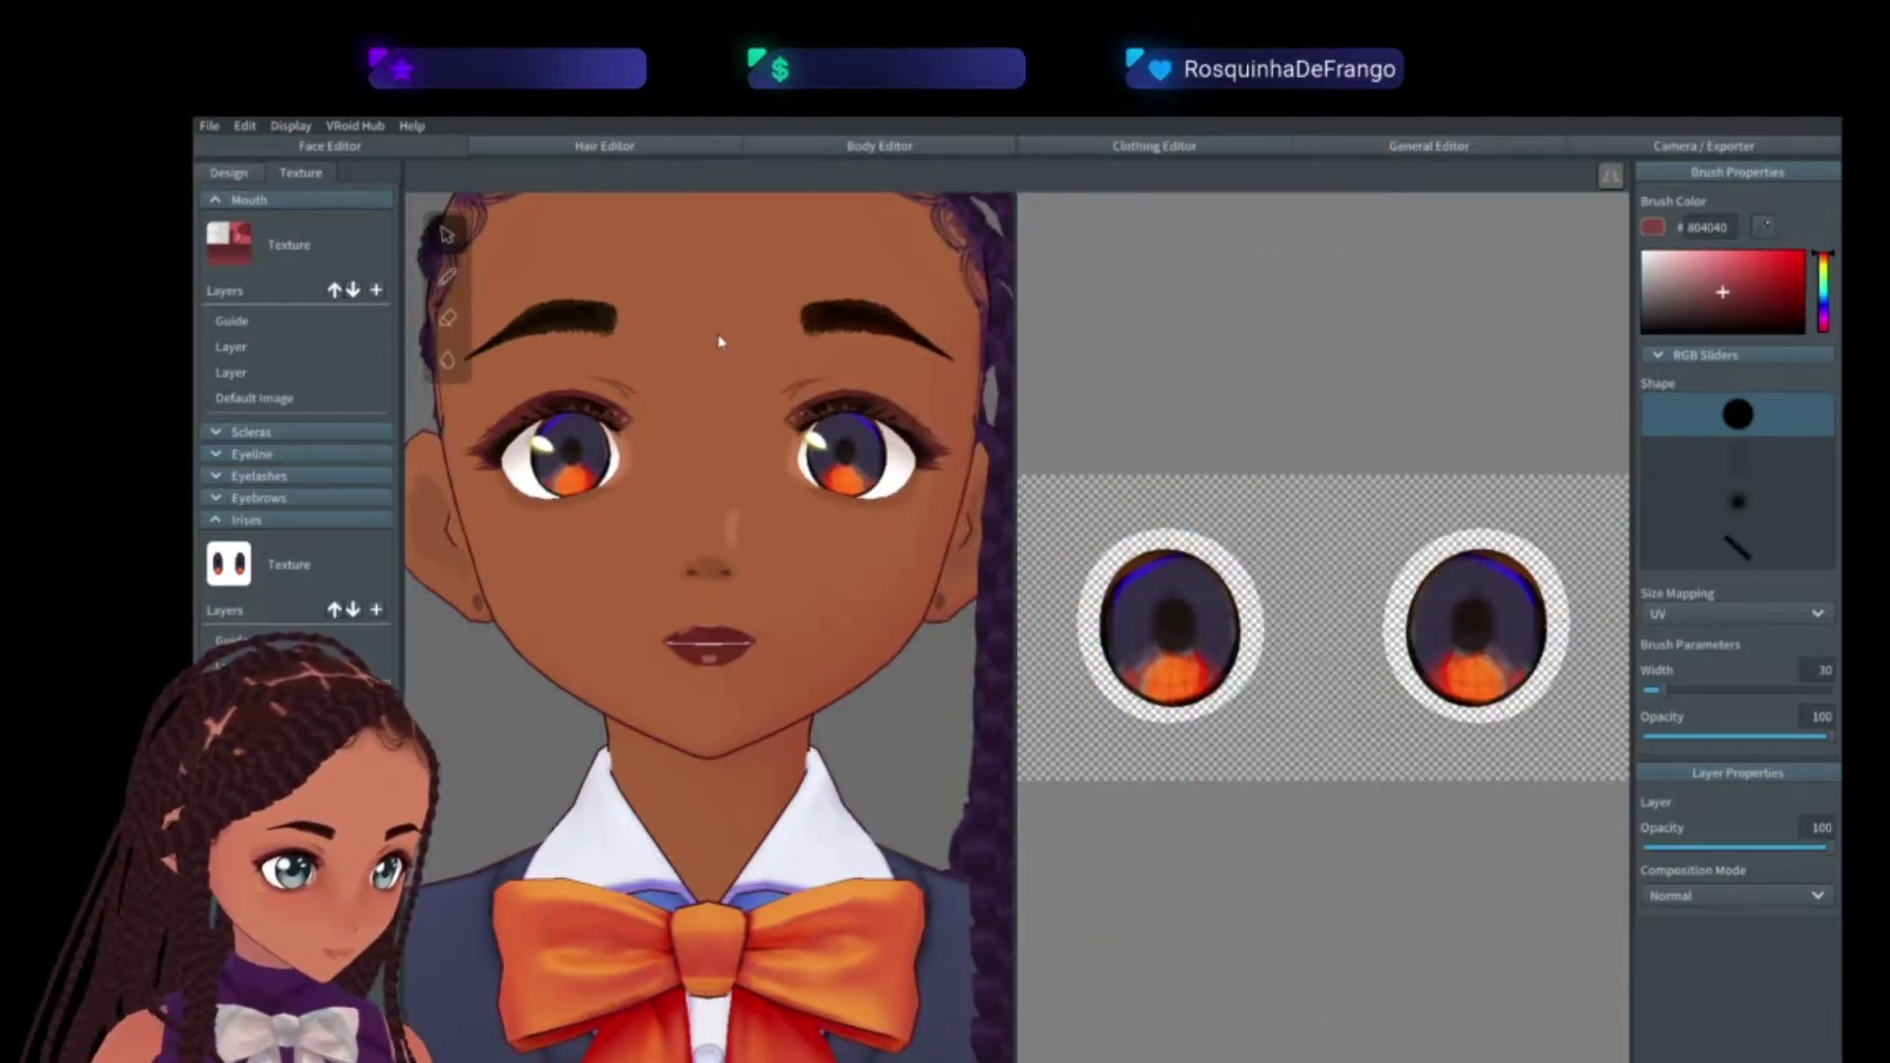
drag(746, 378, 755, 369)
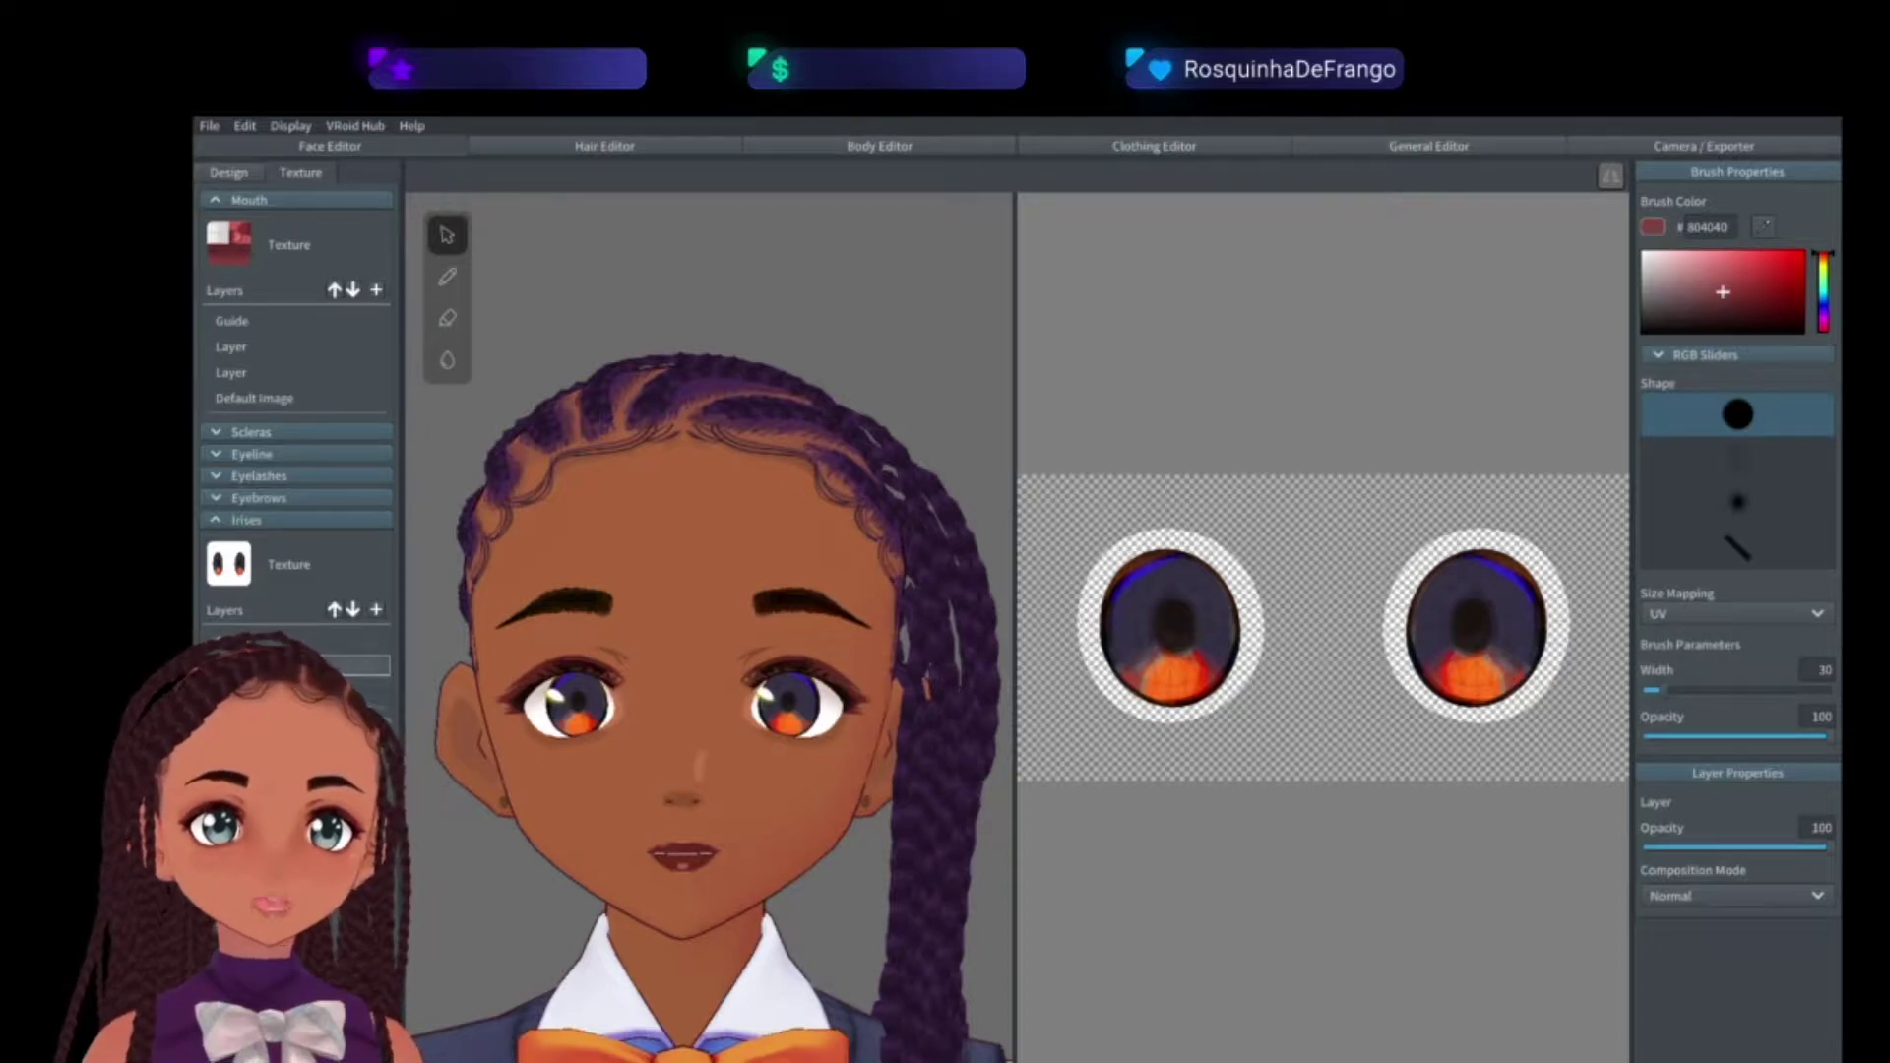
right_click(243, 664)
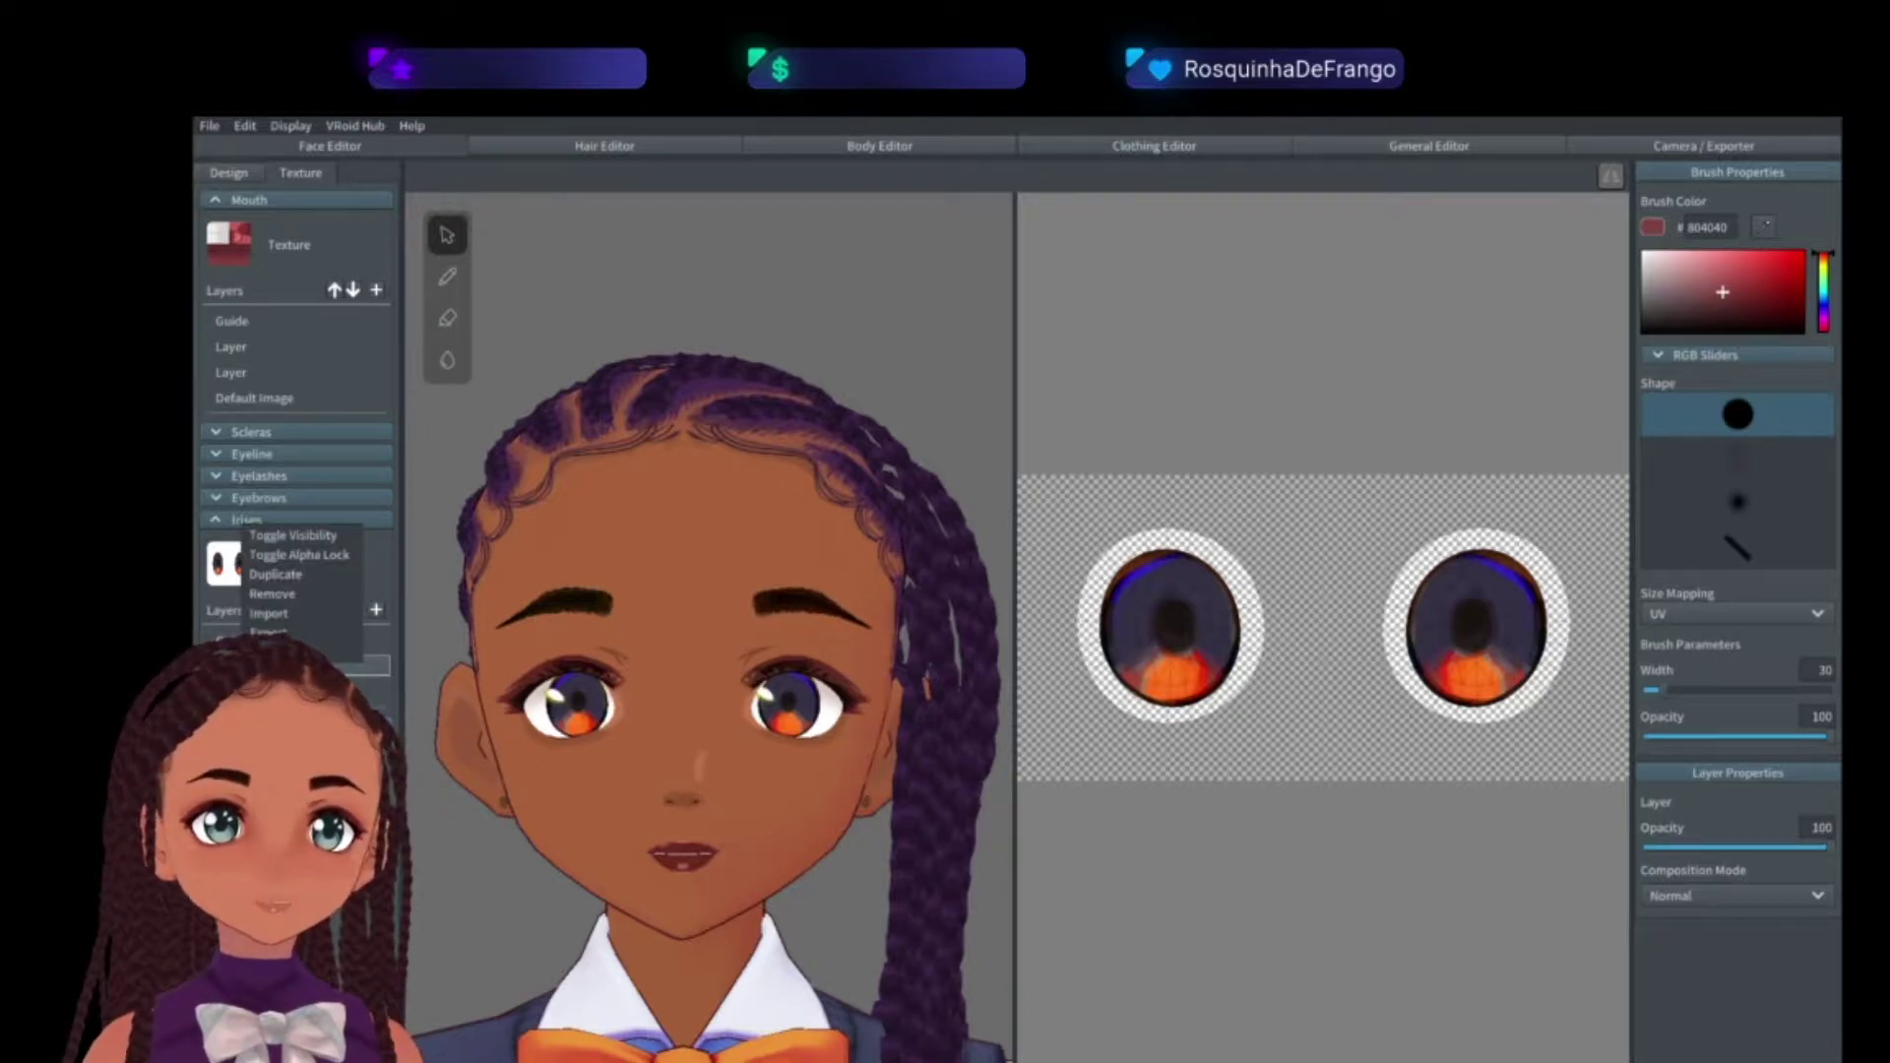
click(280, 618)
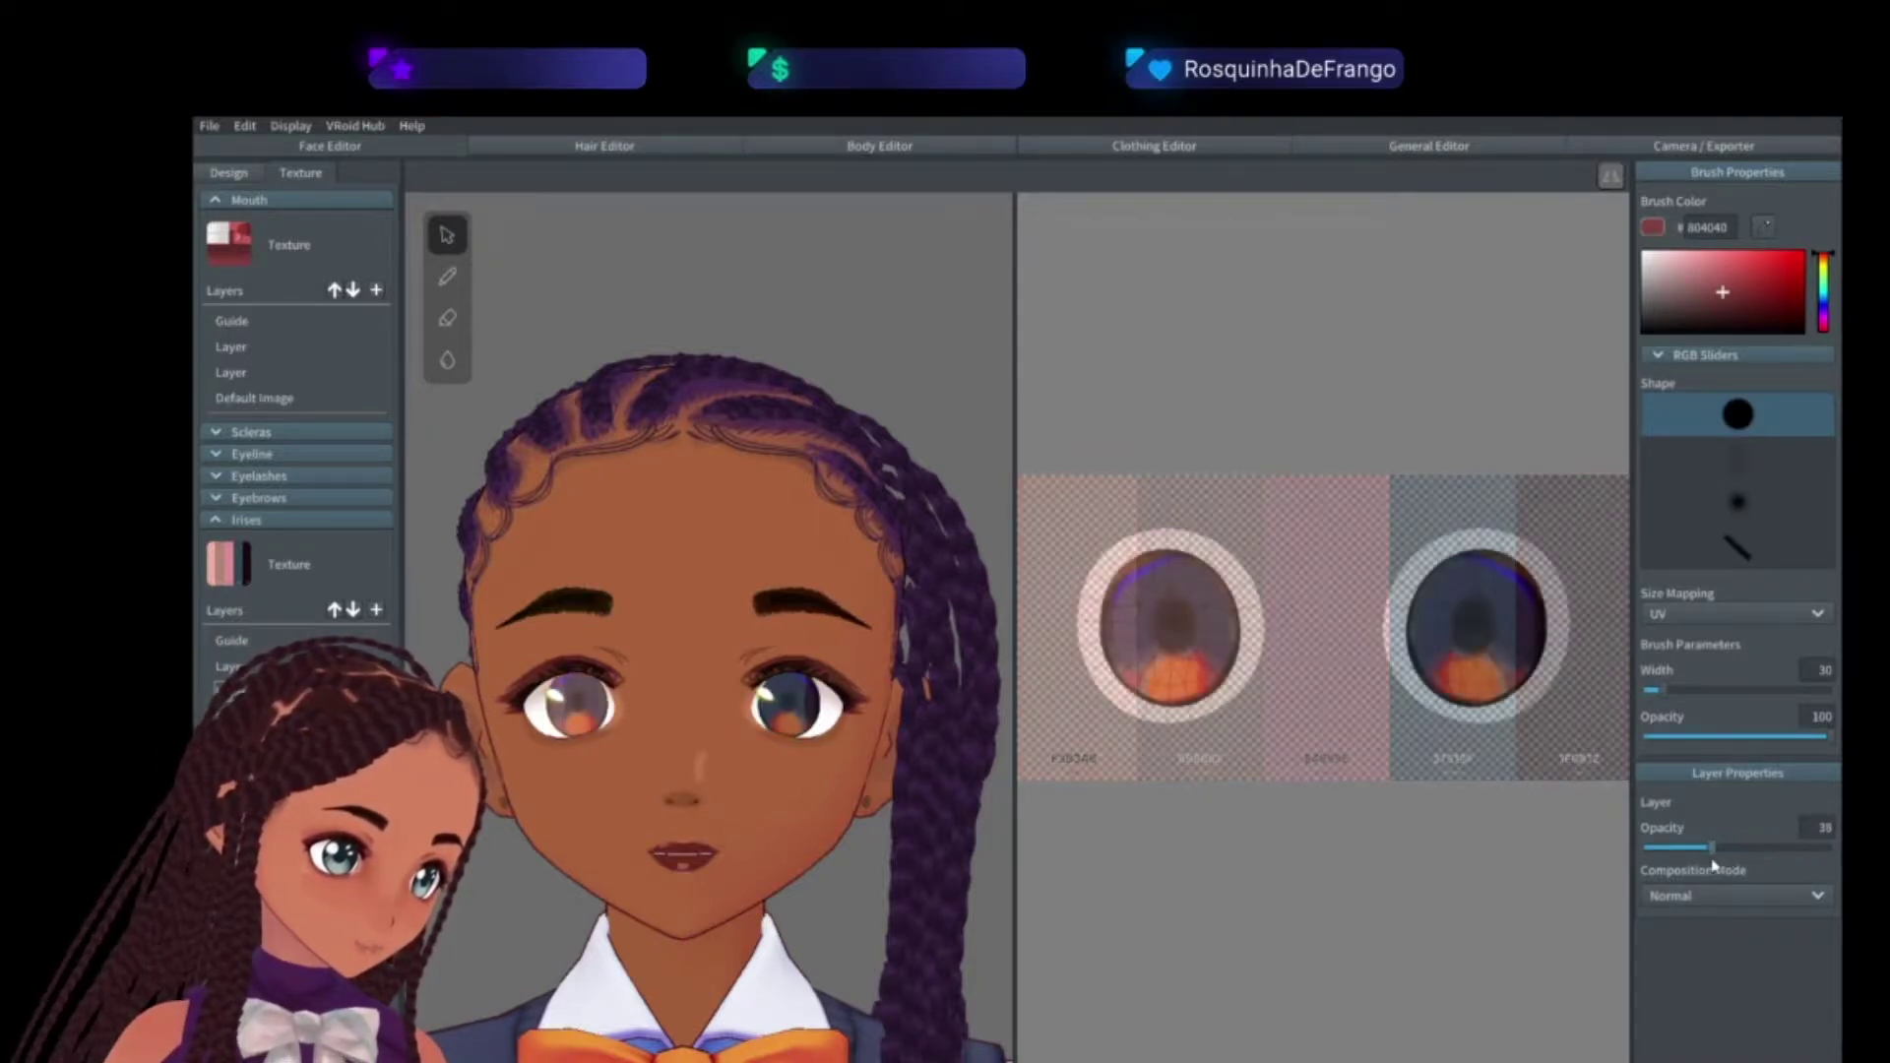
- Rename the imported palette layer of the irises as "coolor palette"
right_click(269, 553)
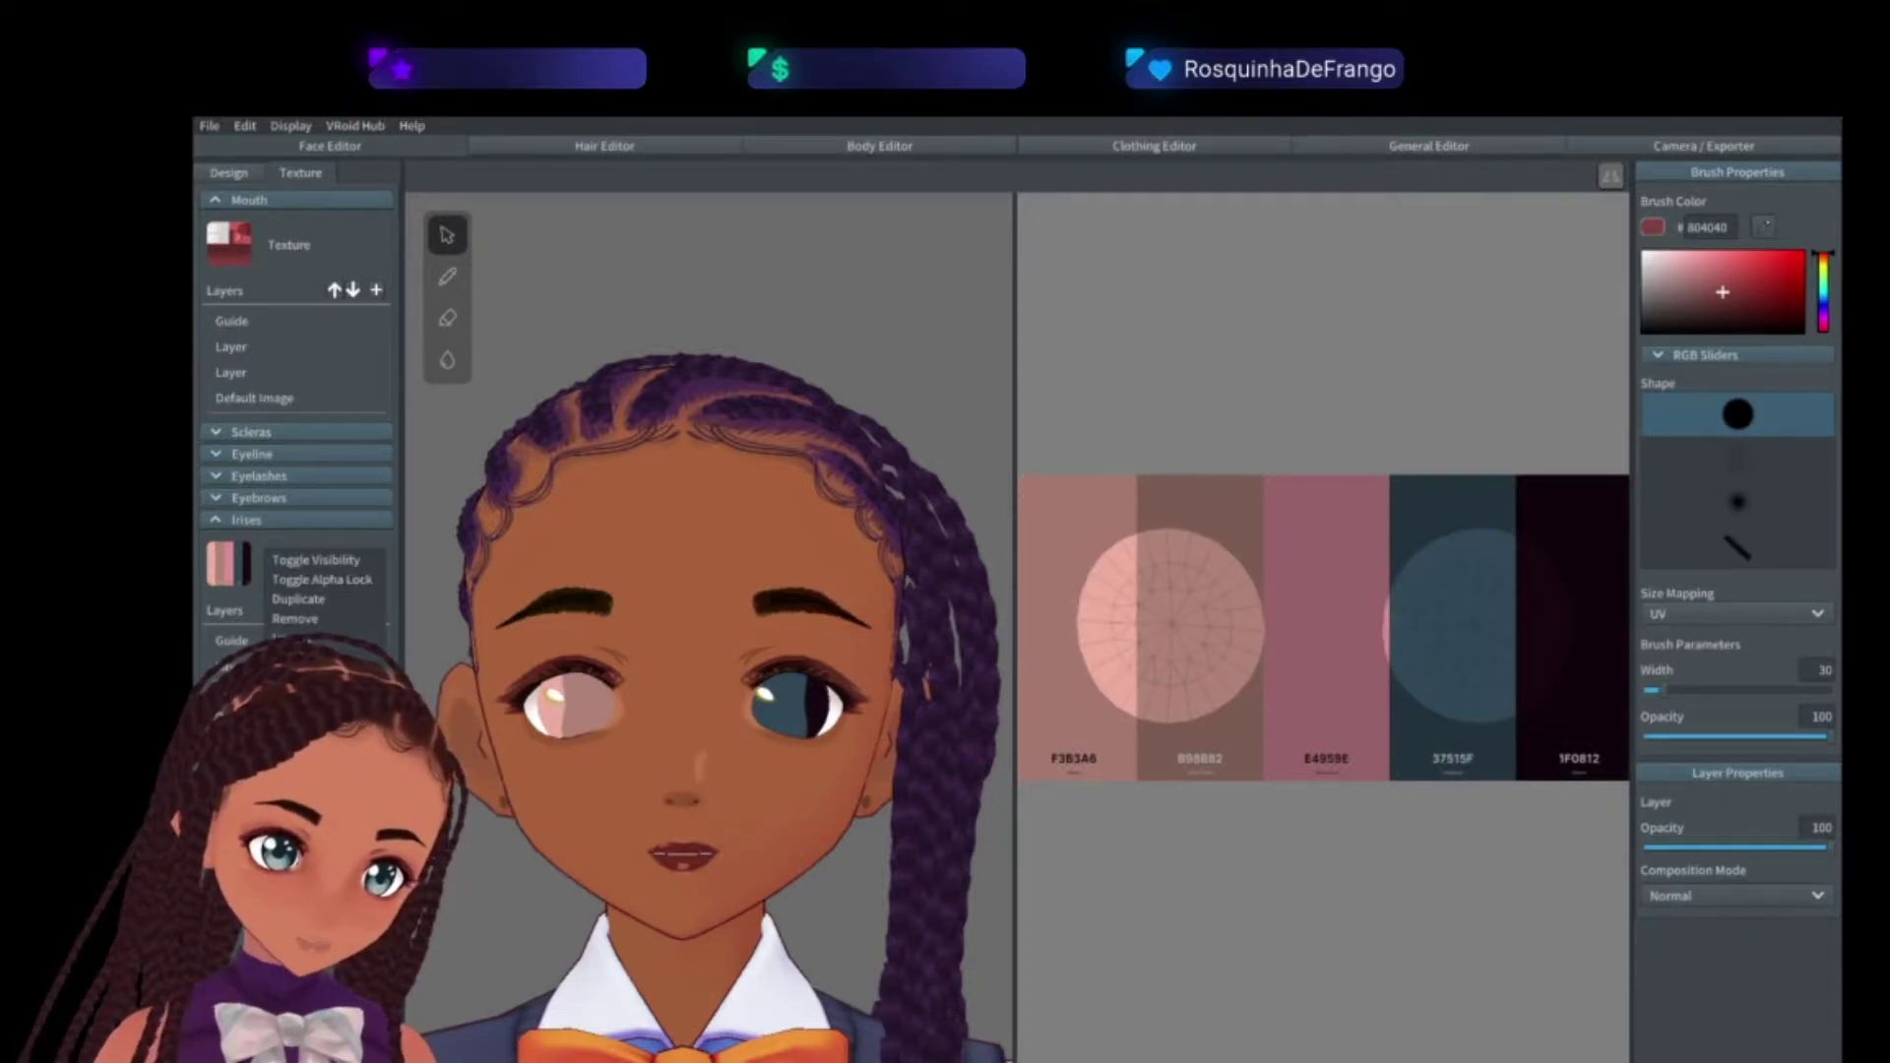
click(295, 637)
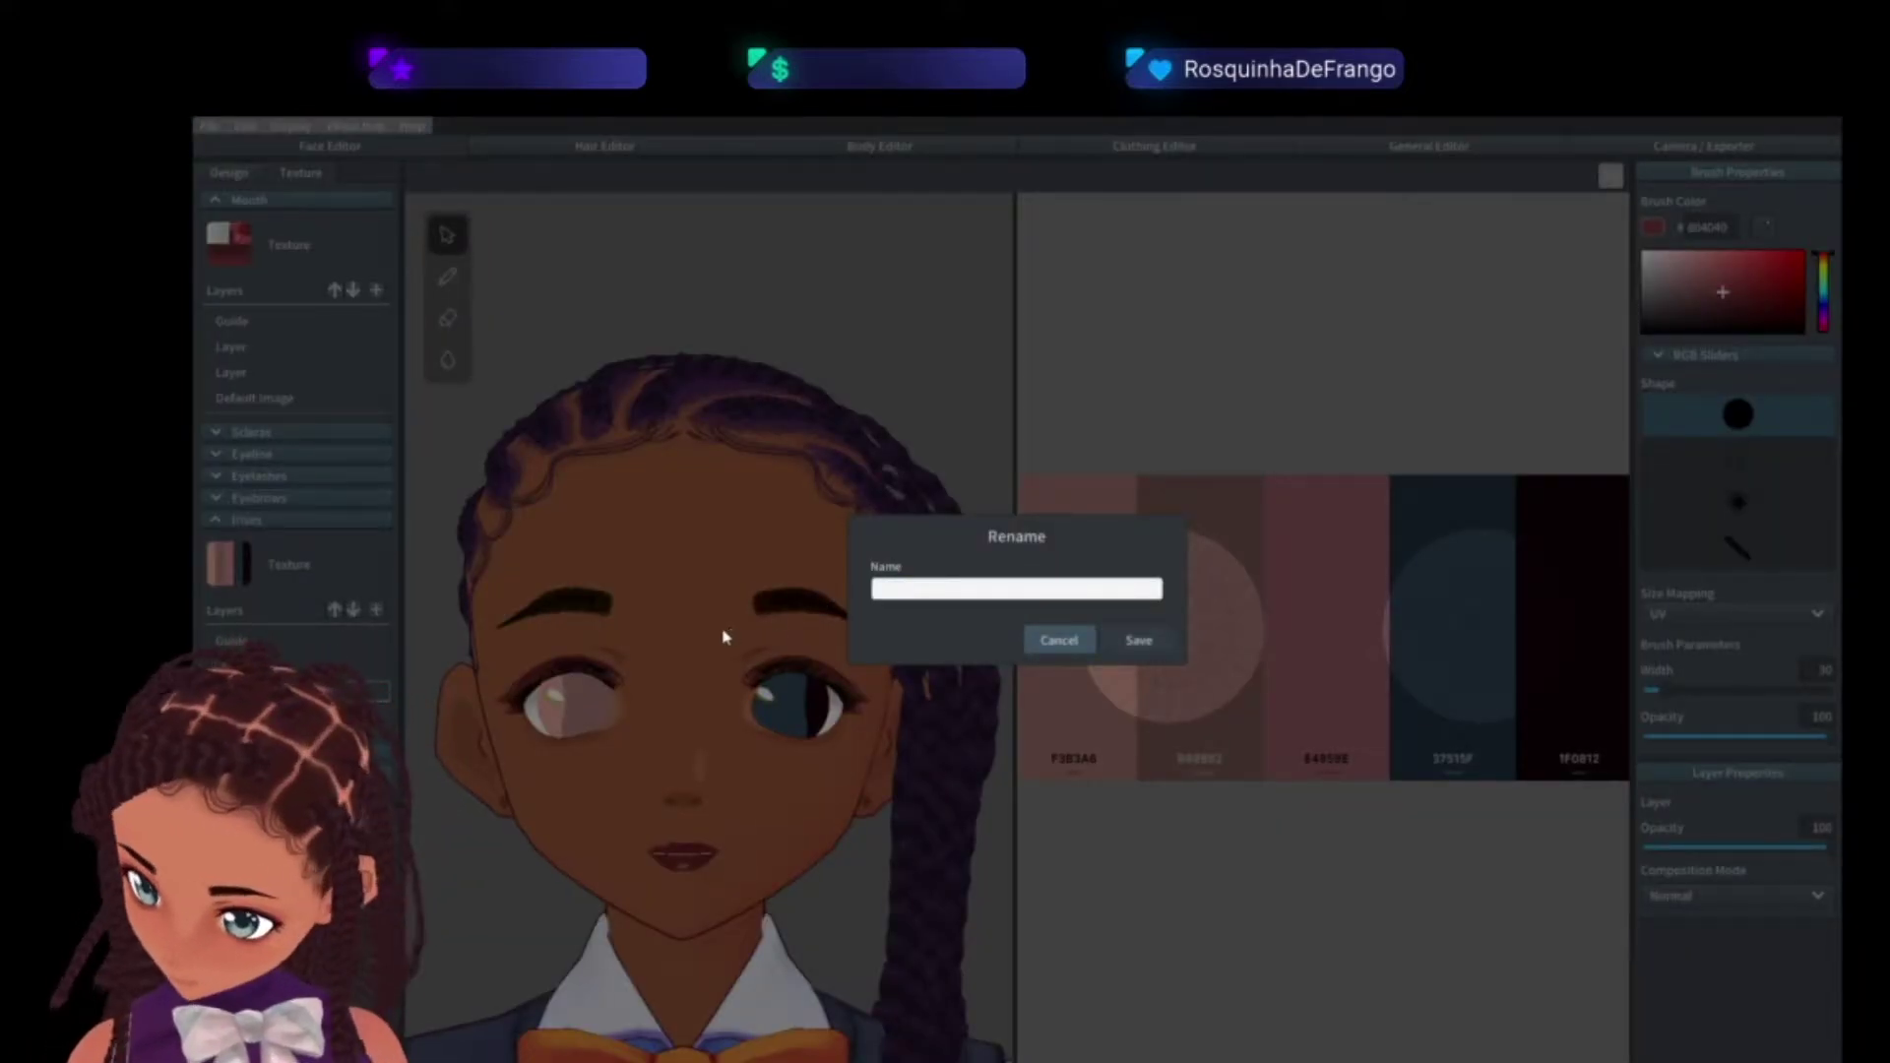
text(co)
text(olo)
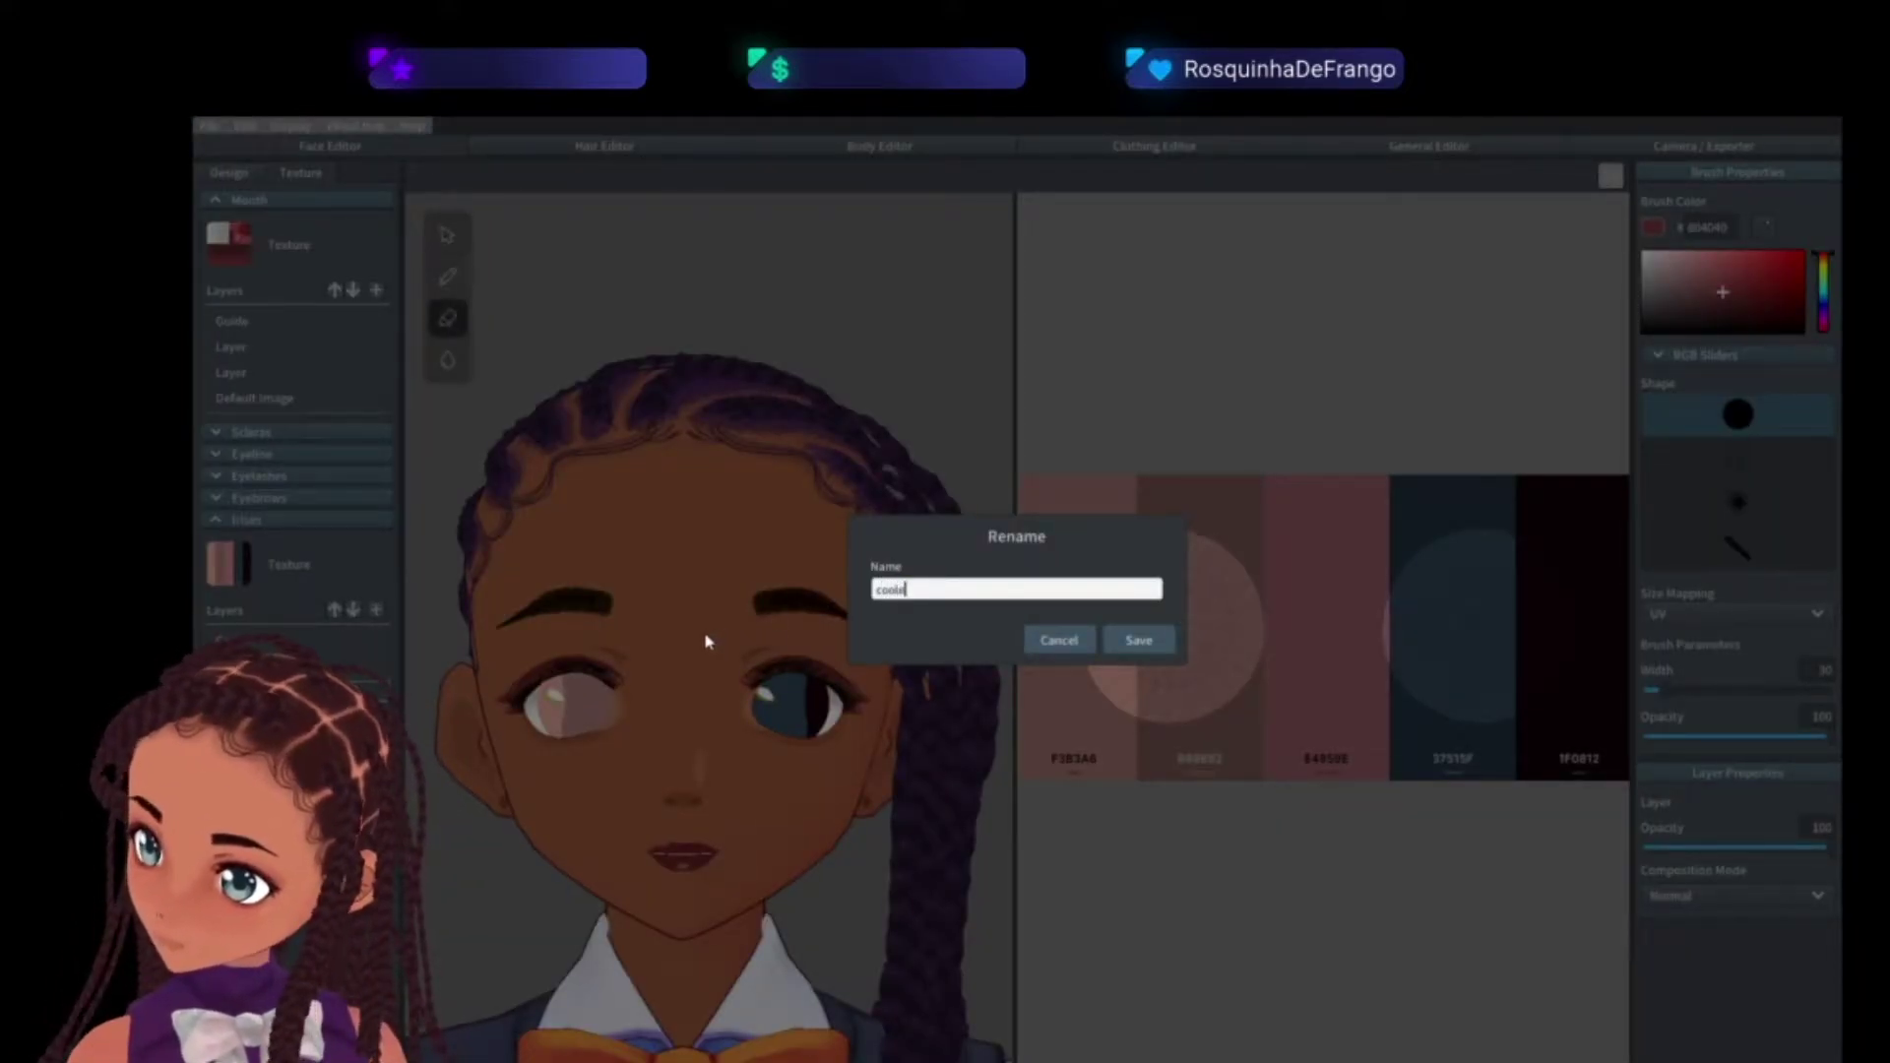
text(r pa)
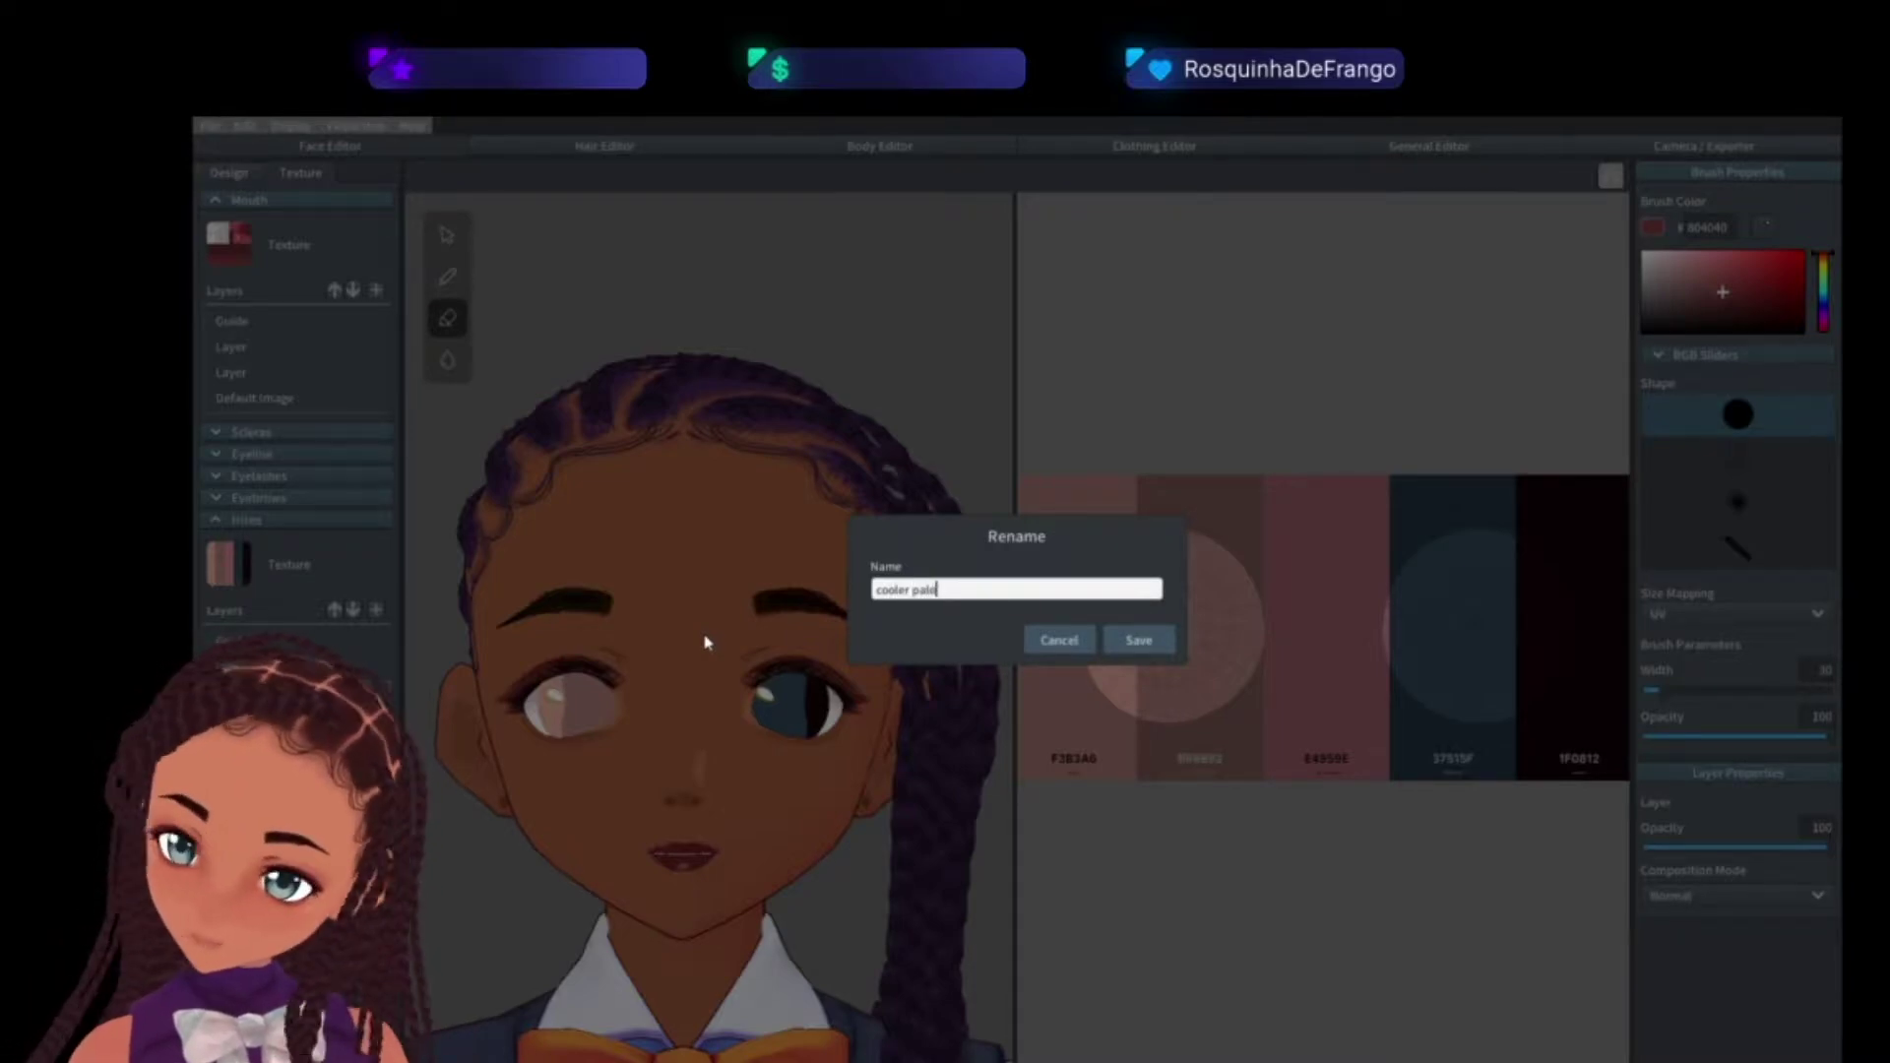
text(lette)
click(1142, 641)
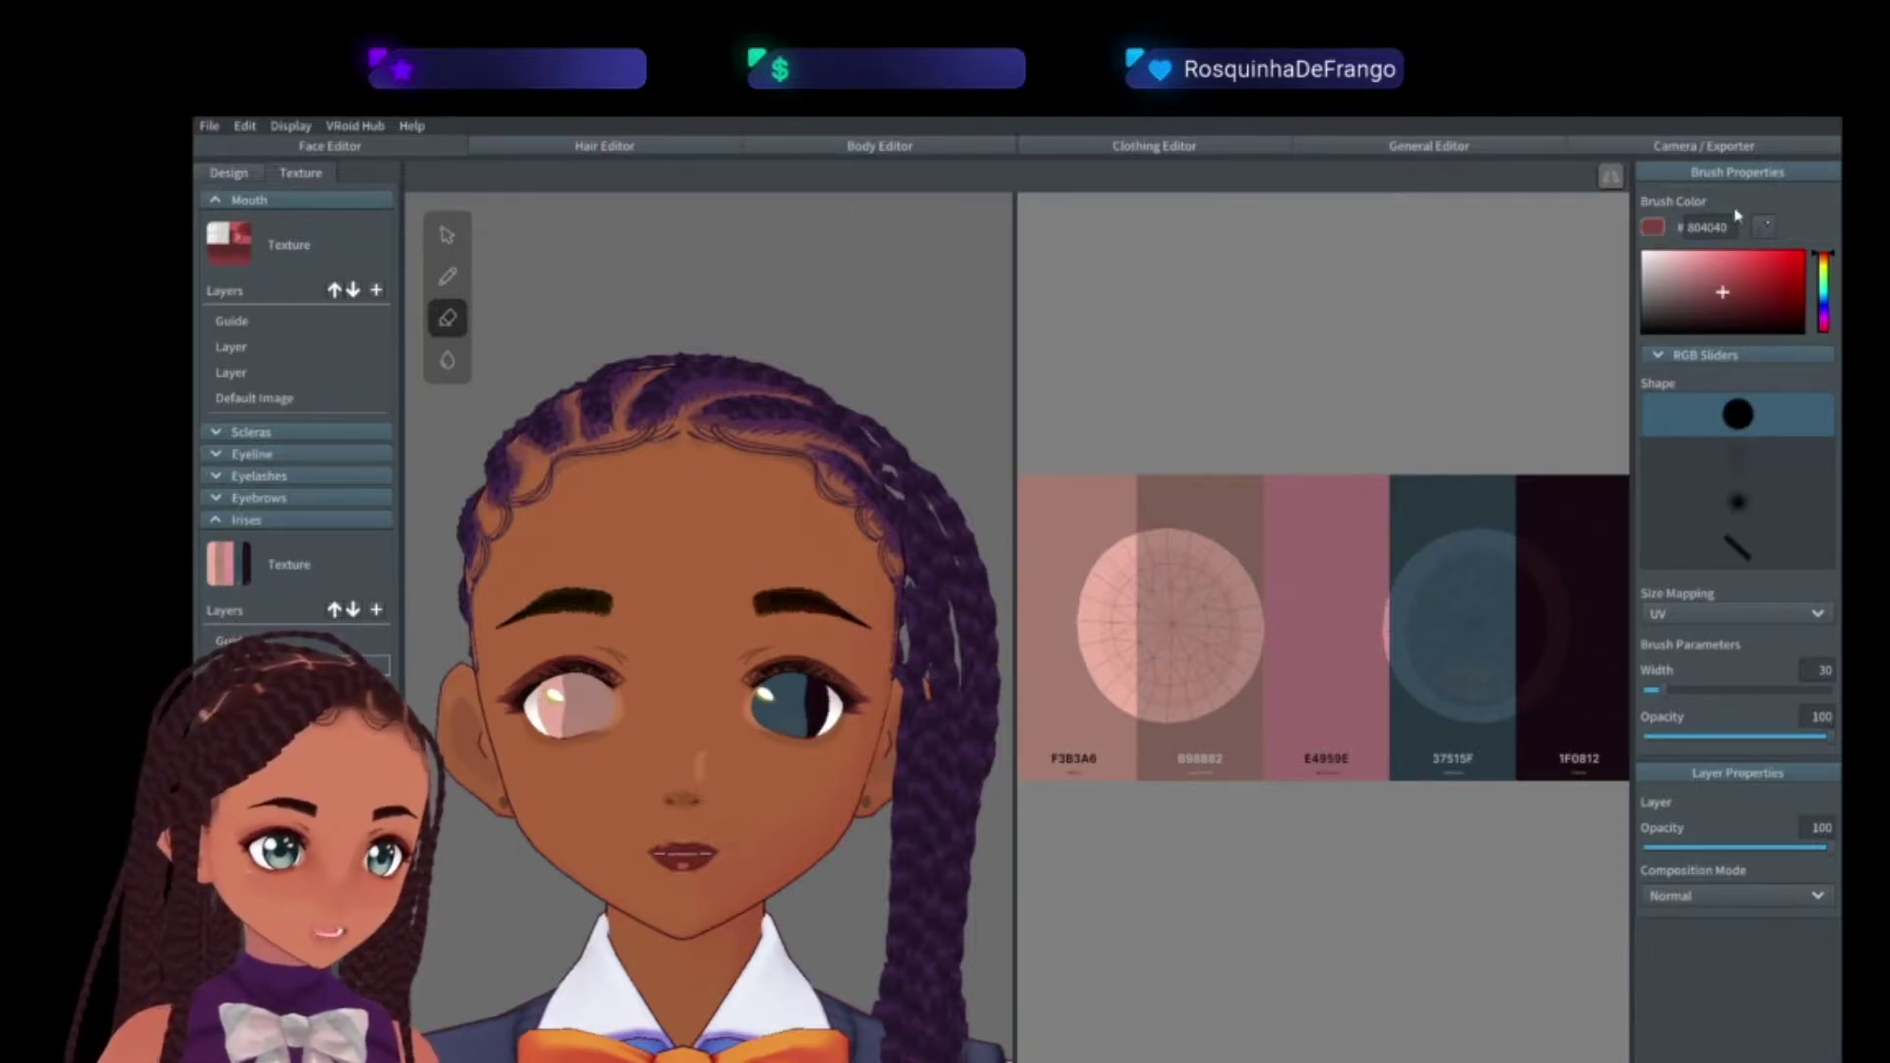
- Sample the palette's darkest and pink swatches as brush colours, and darken the pink to 331F21
click(1764, 234)
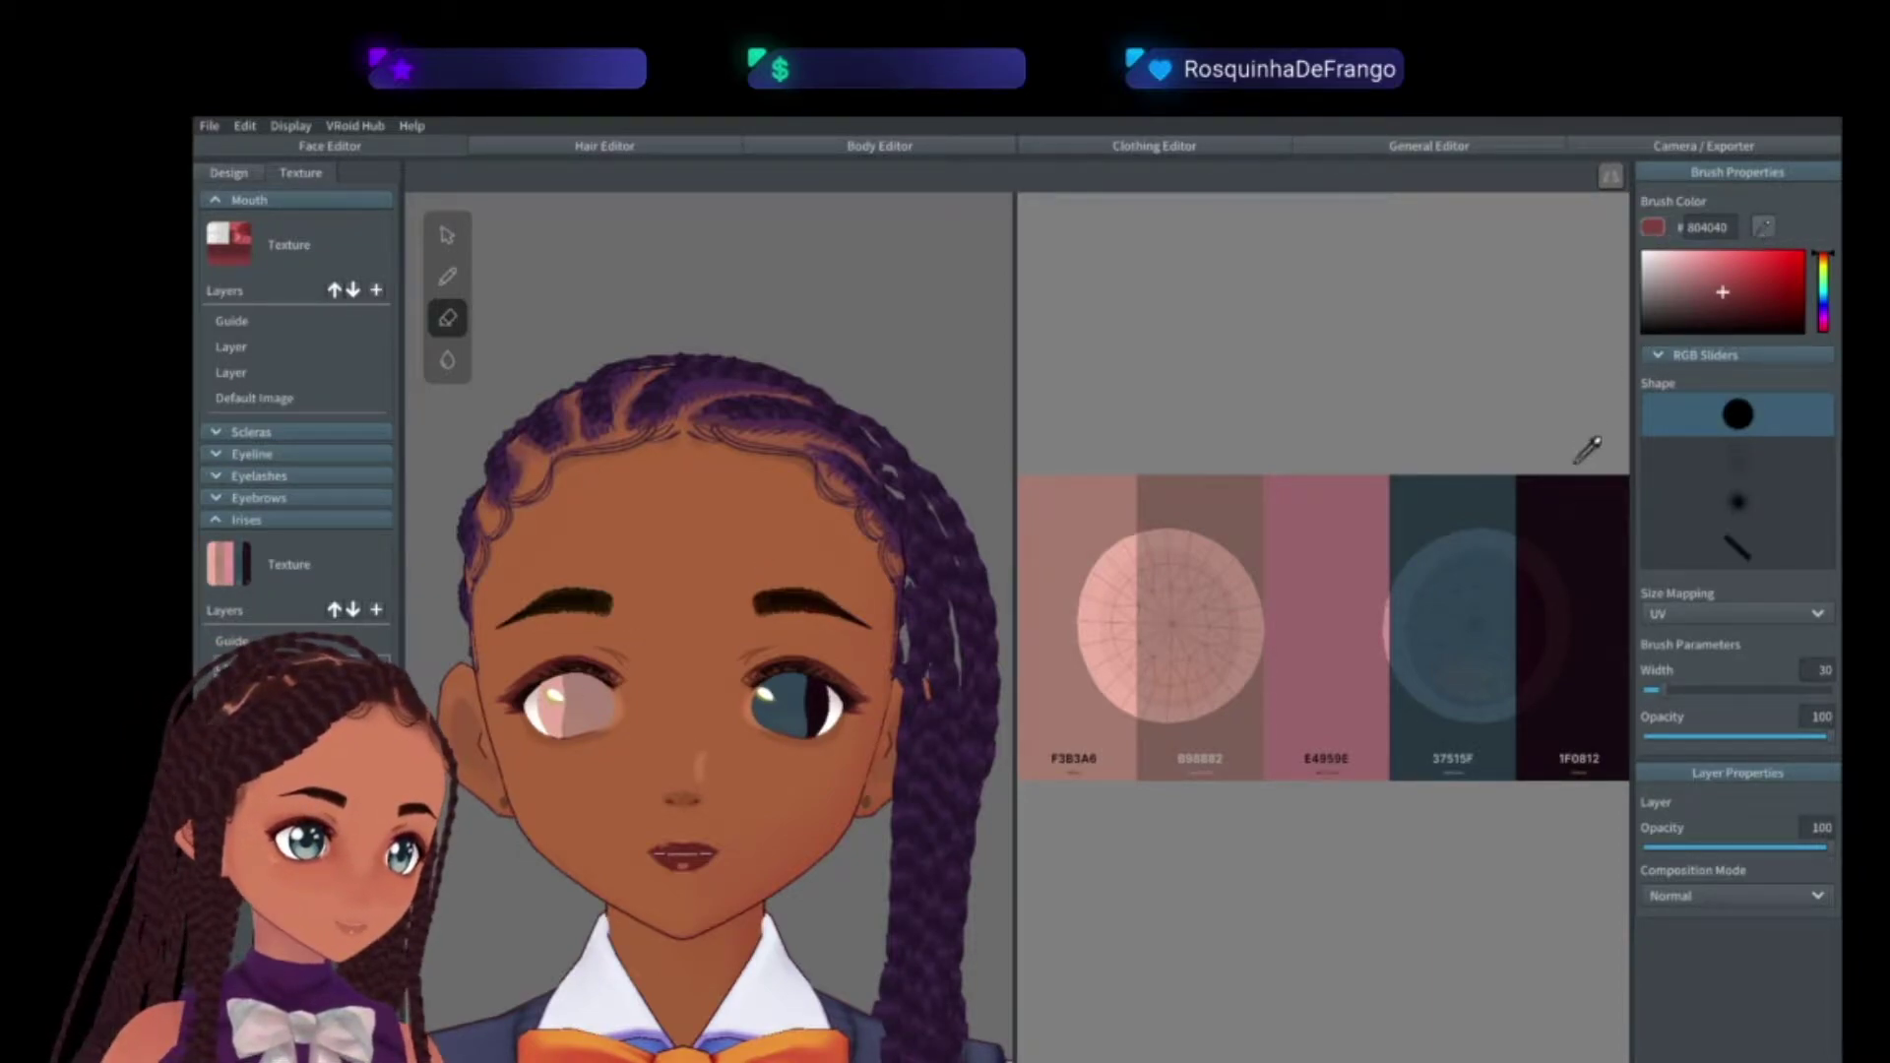
click(1588, 510)
click(1766, 230)
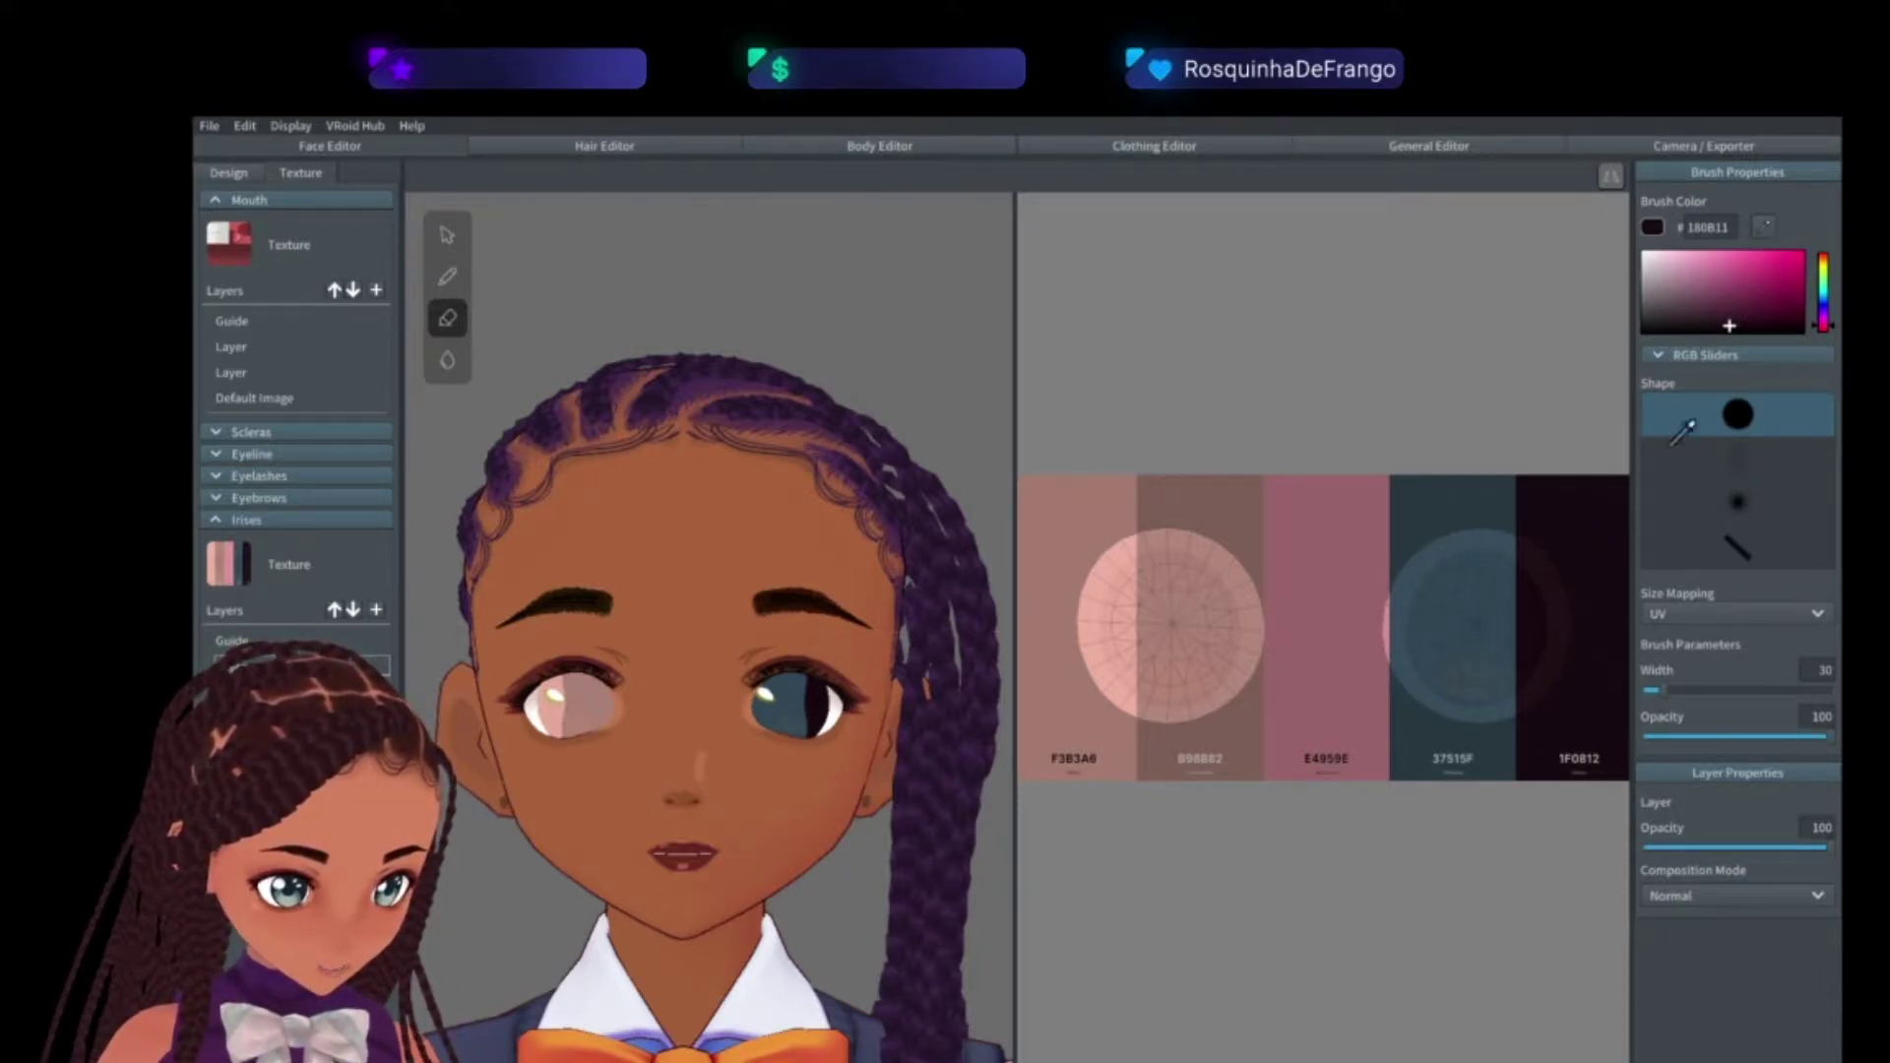
click(1346, 554)
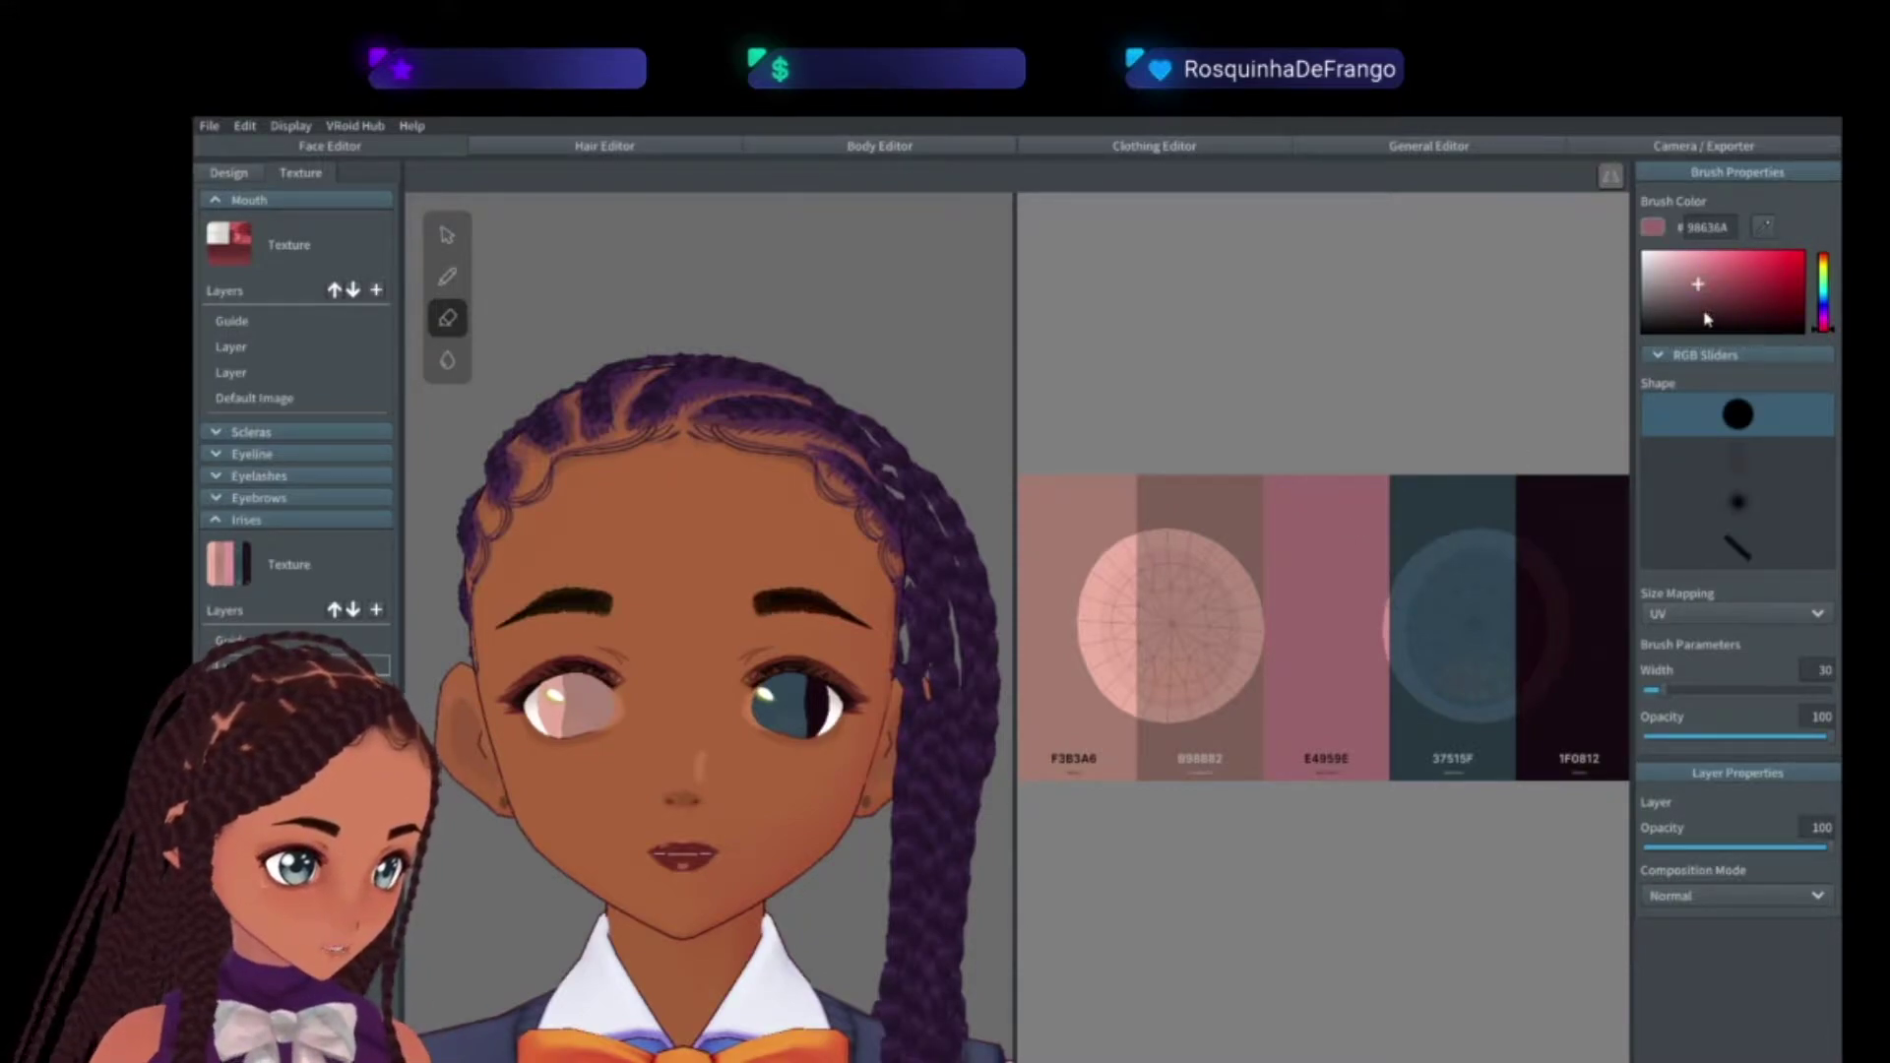
click(1699, 316)
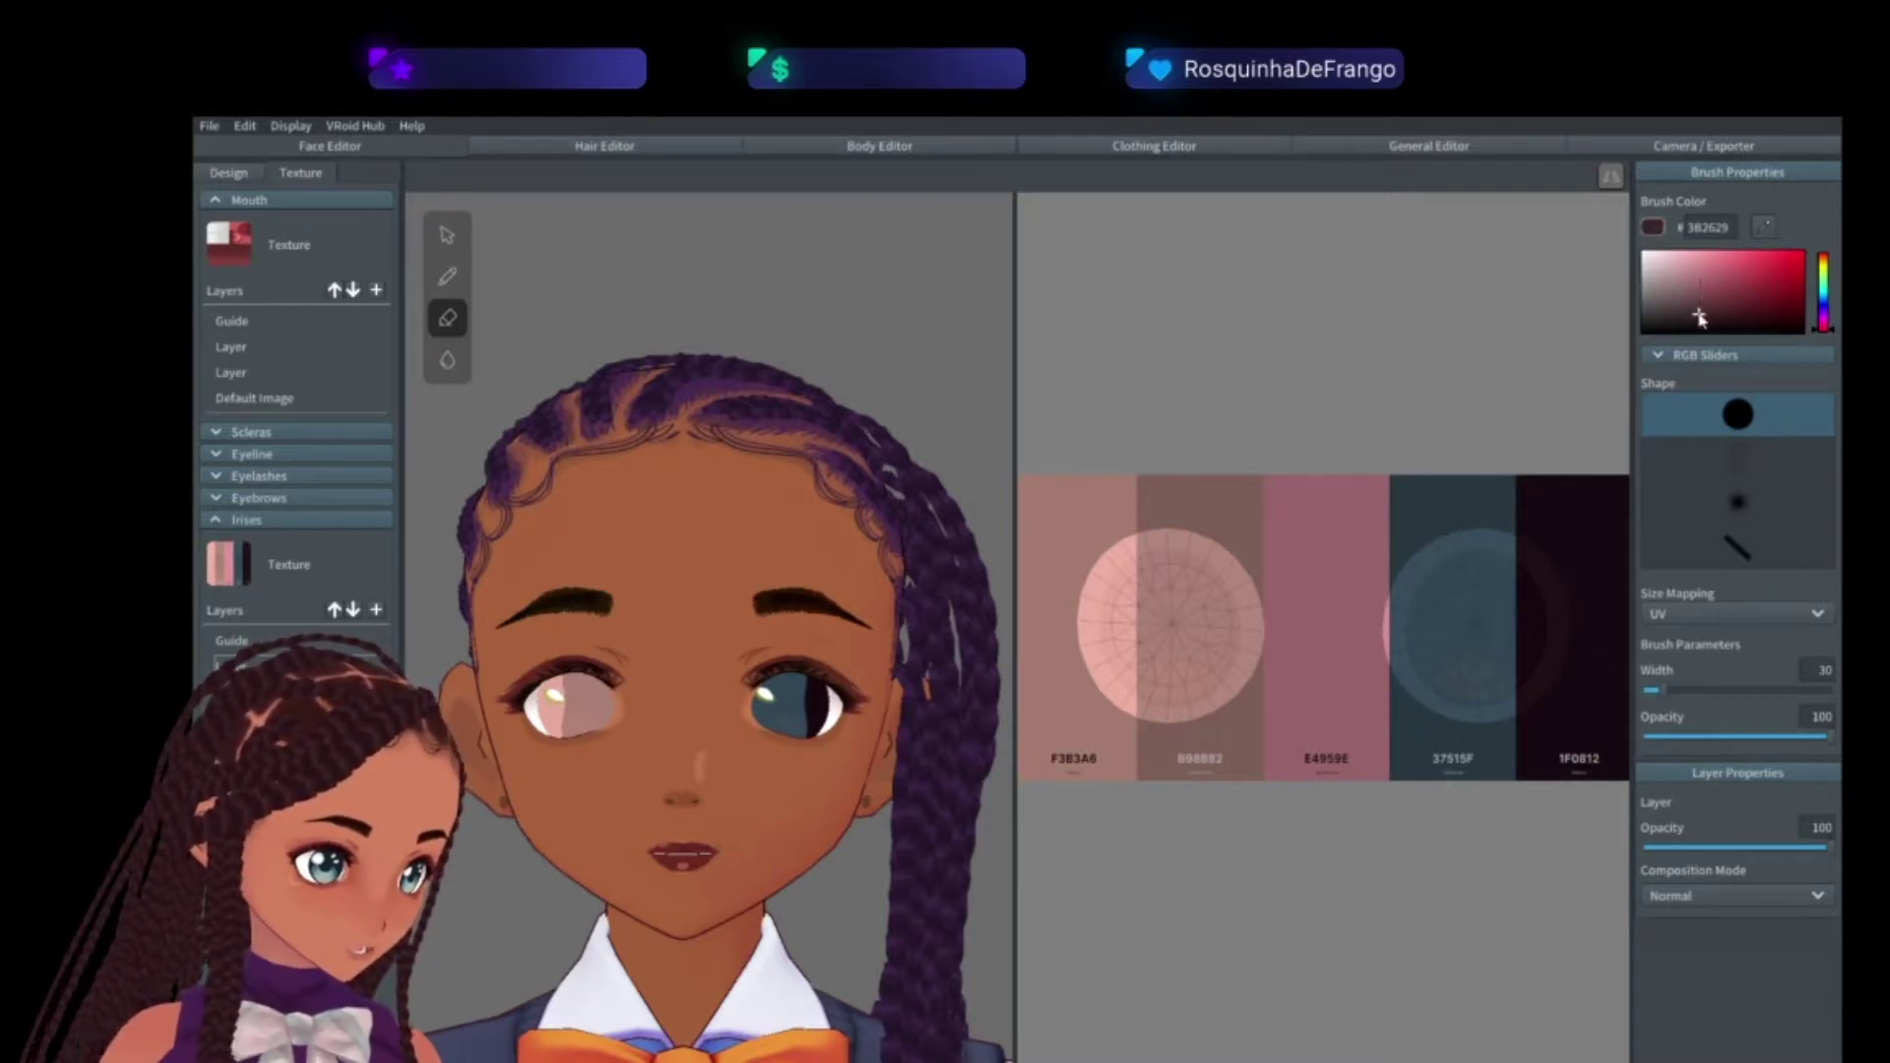
click(1706, 320)
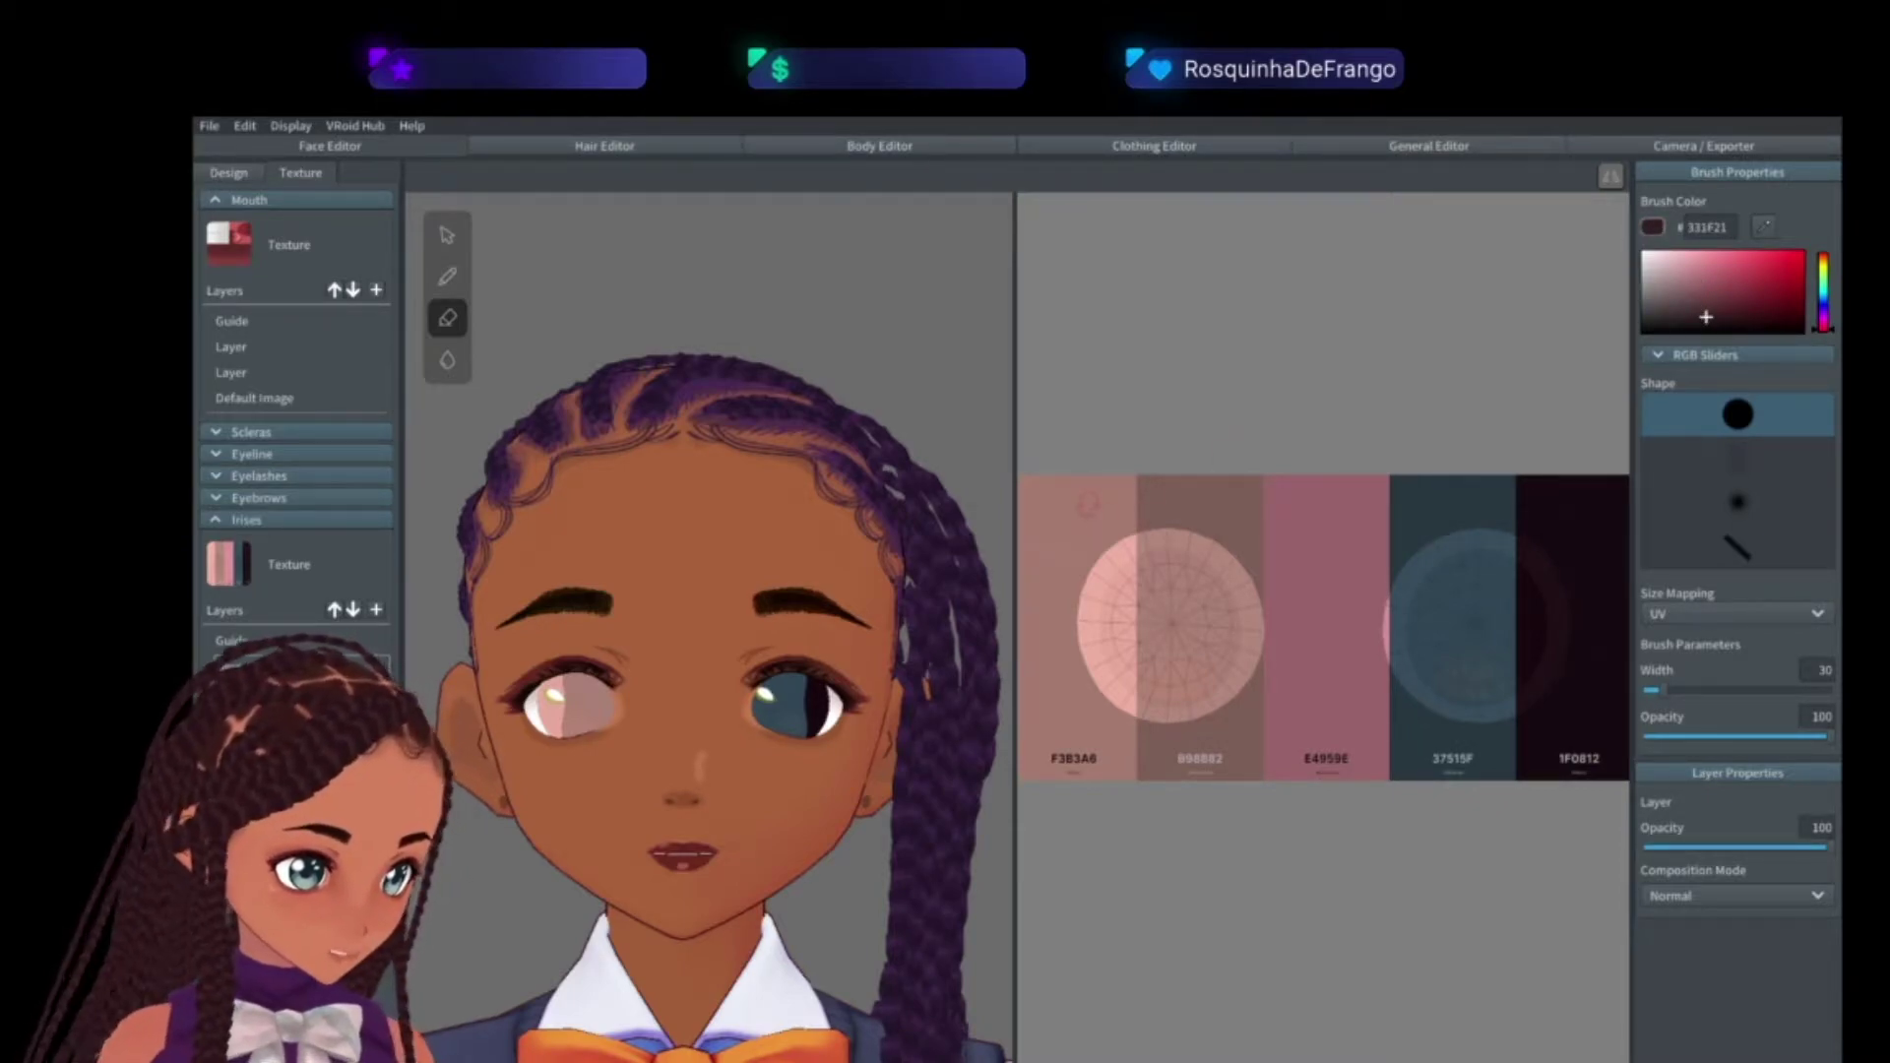
- Sample the palette's darkest swatch as brush colour 15090F and set the pen brush width to 222
click(1765, 227)
click(1602, 537)
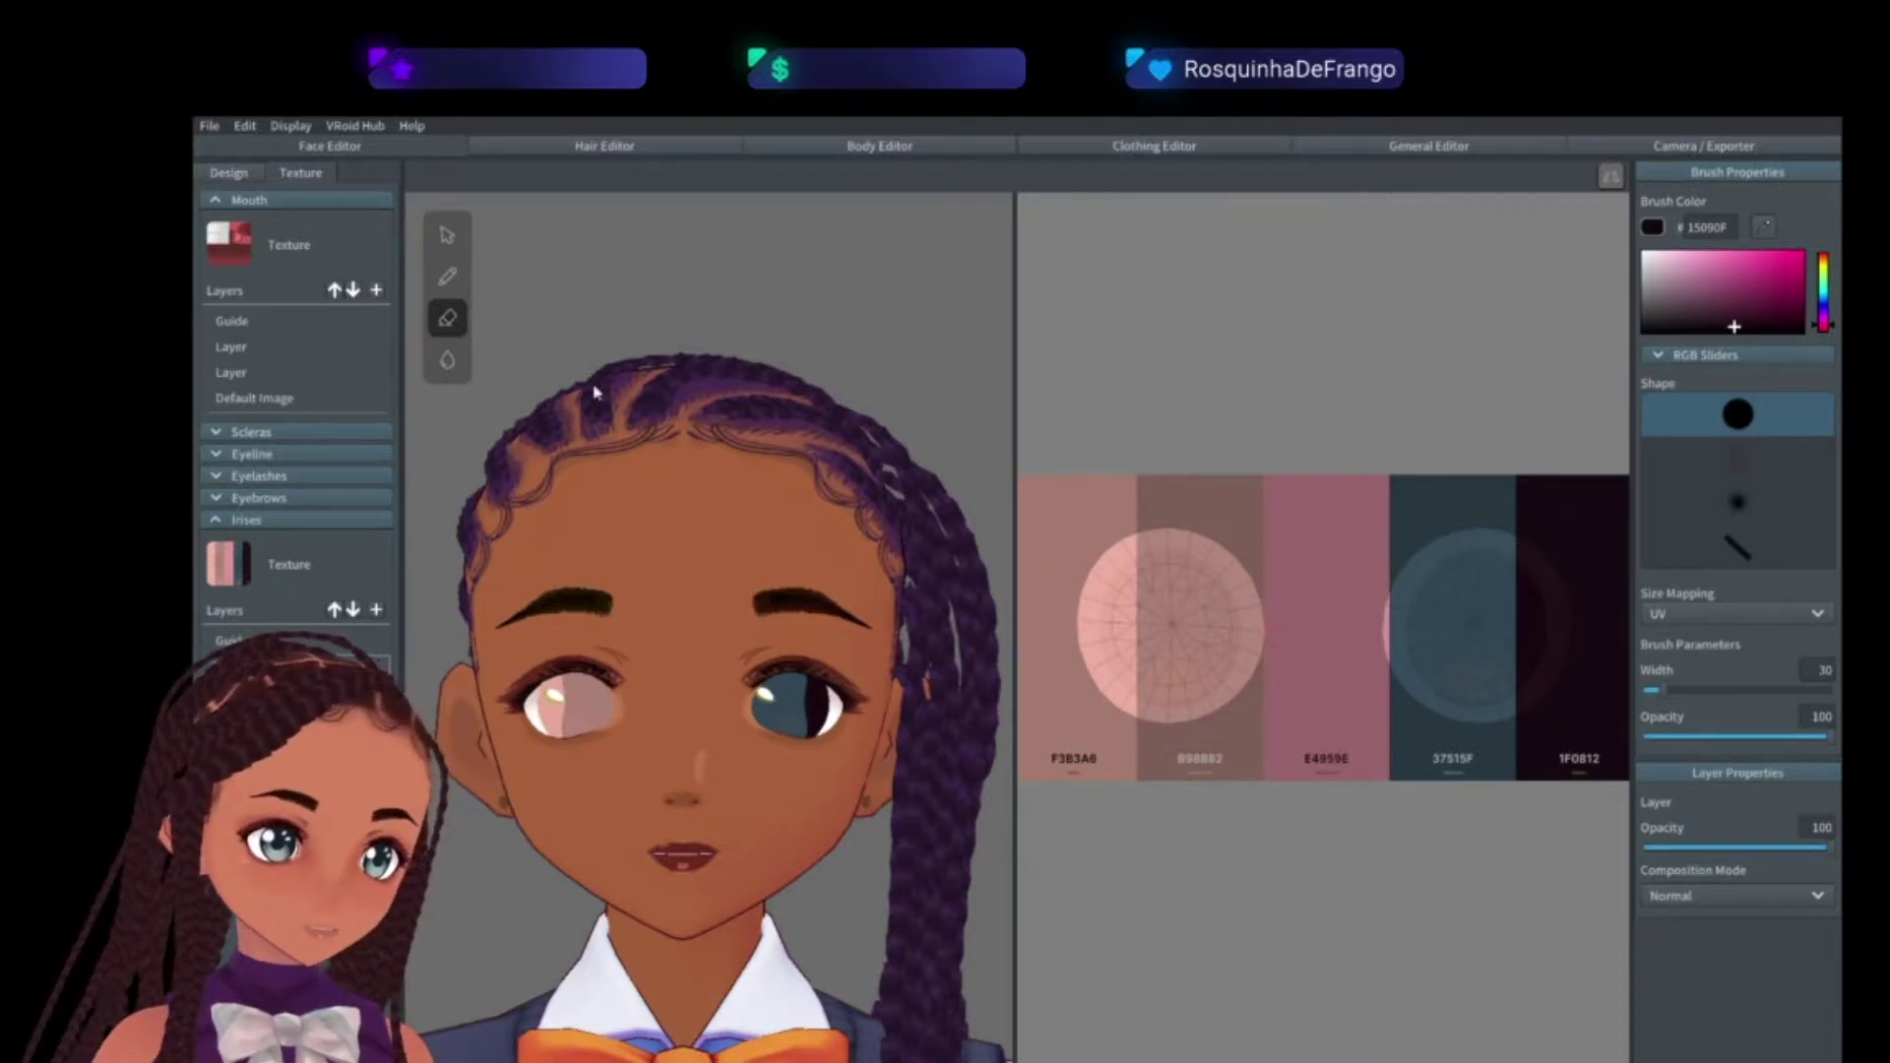
click(447, 279)
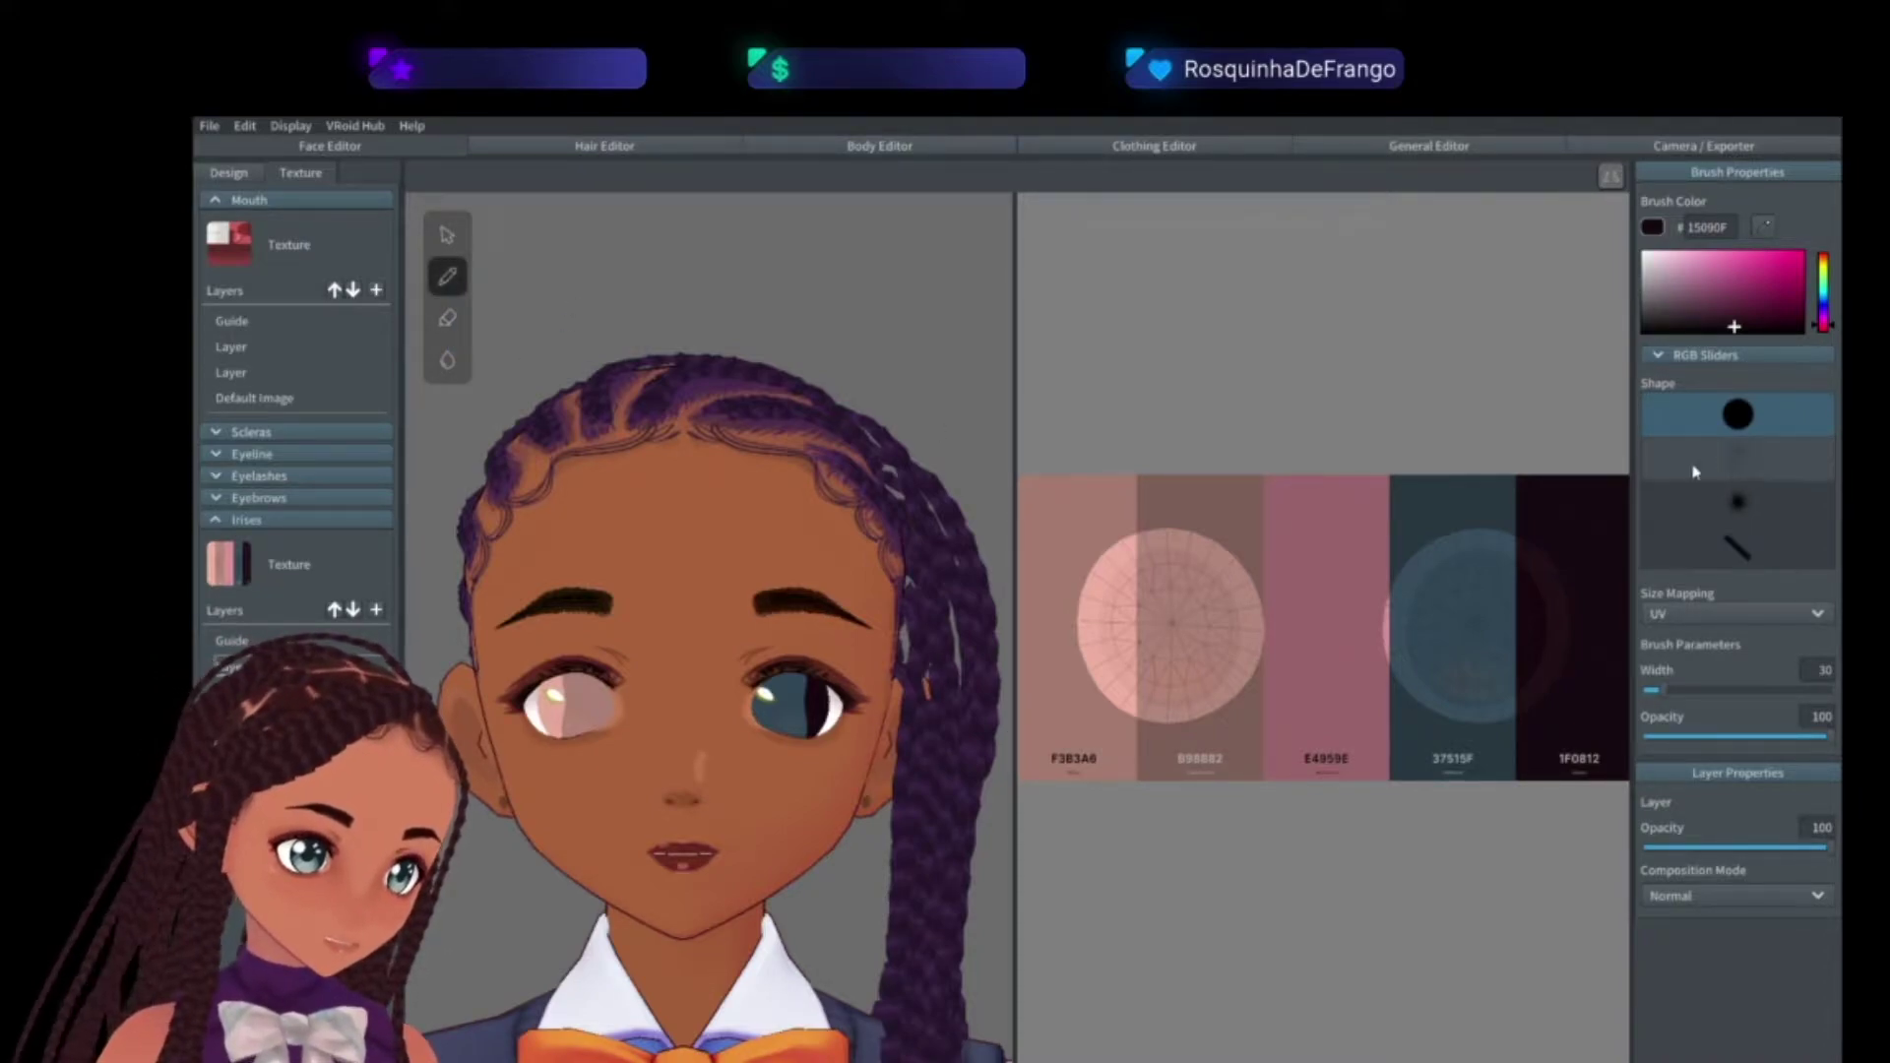
click(1694, 691)
click(1719, 691)
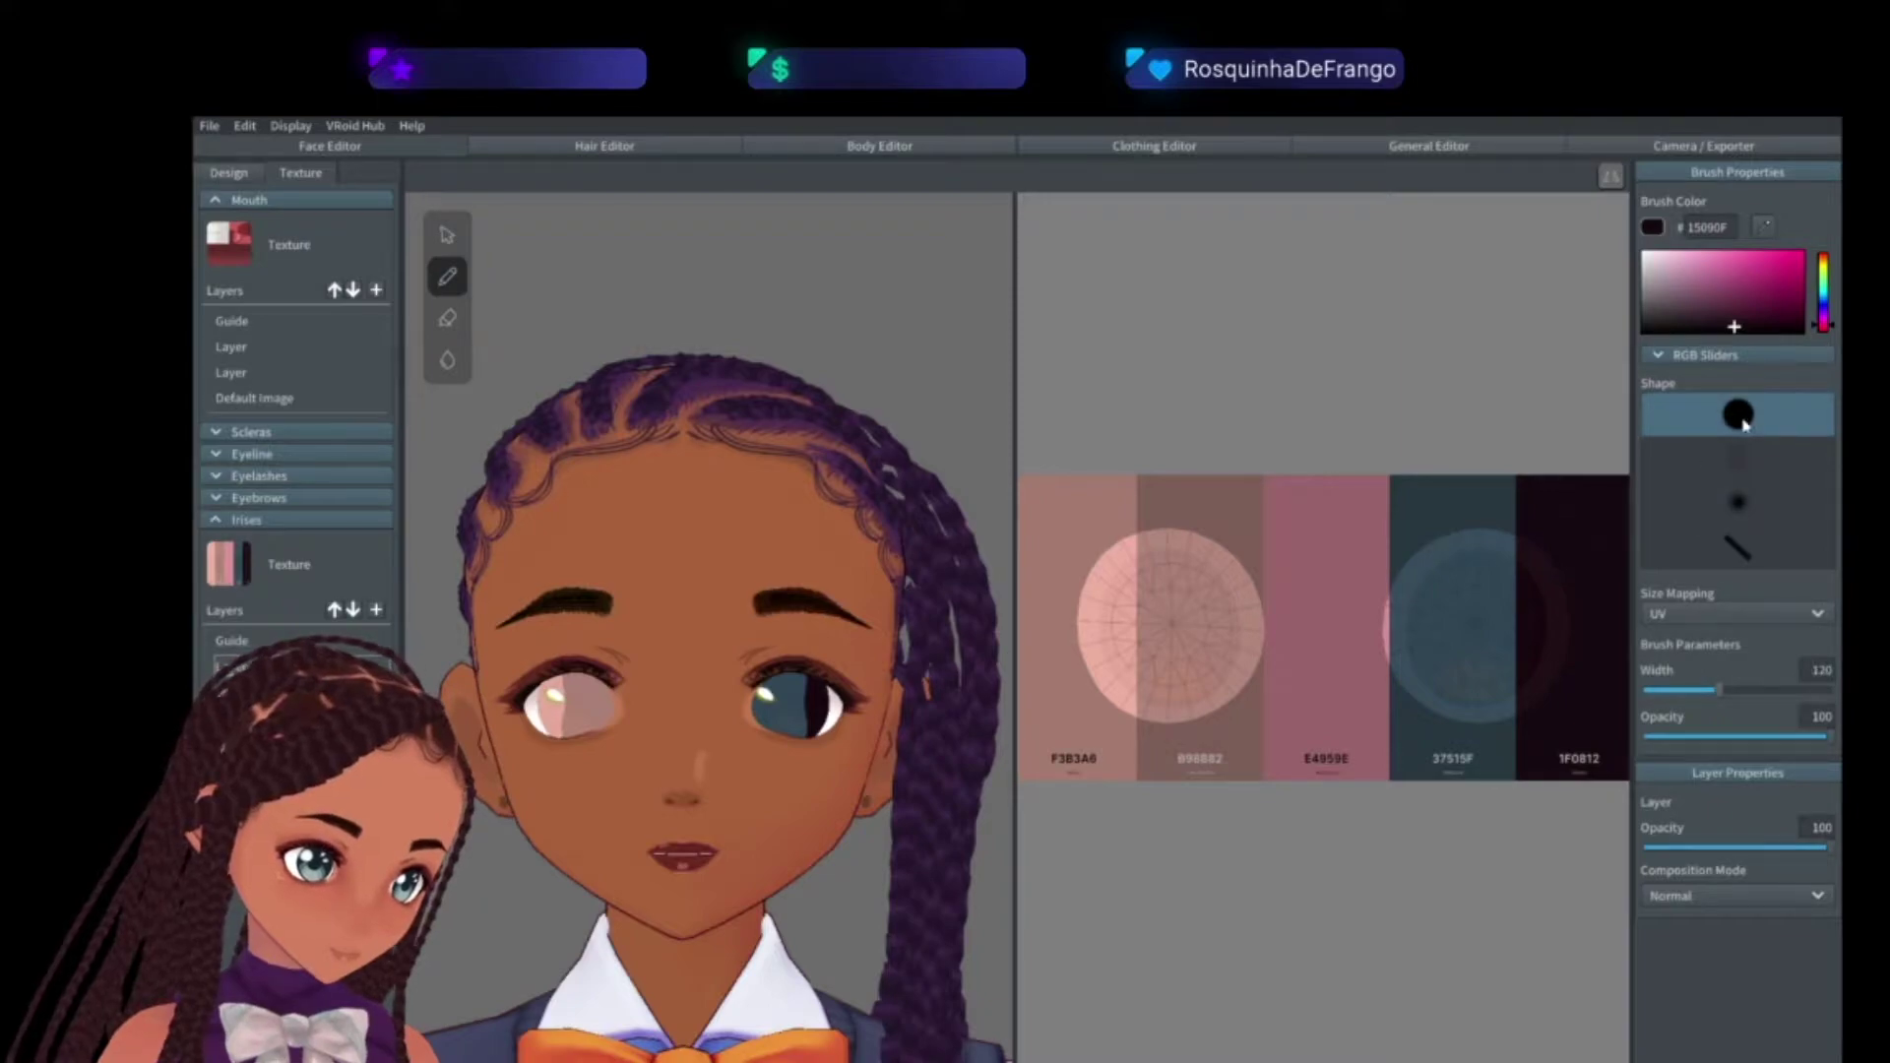
click(1780, 693)
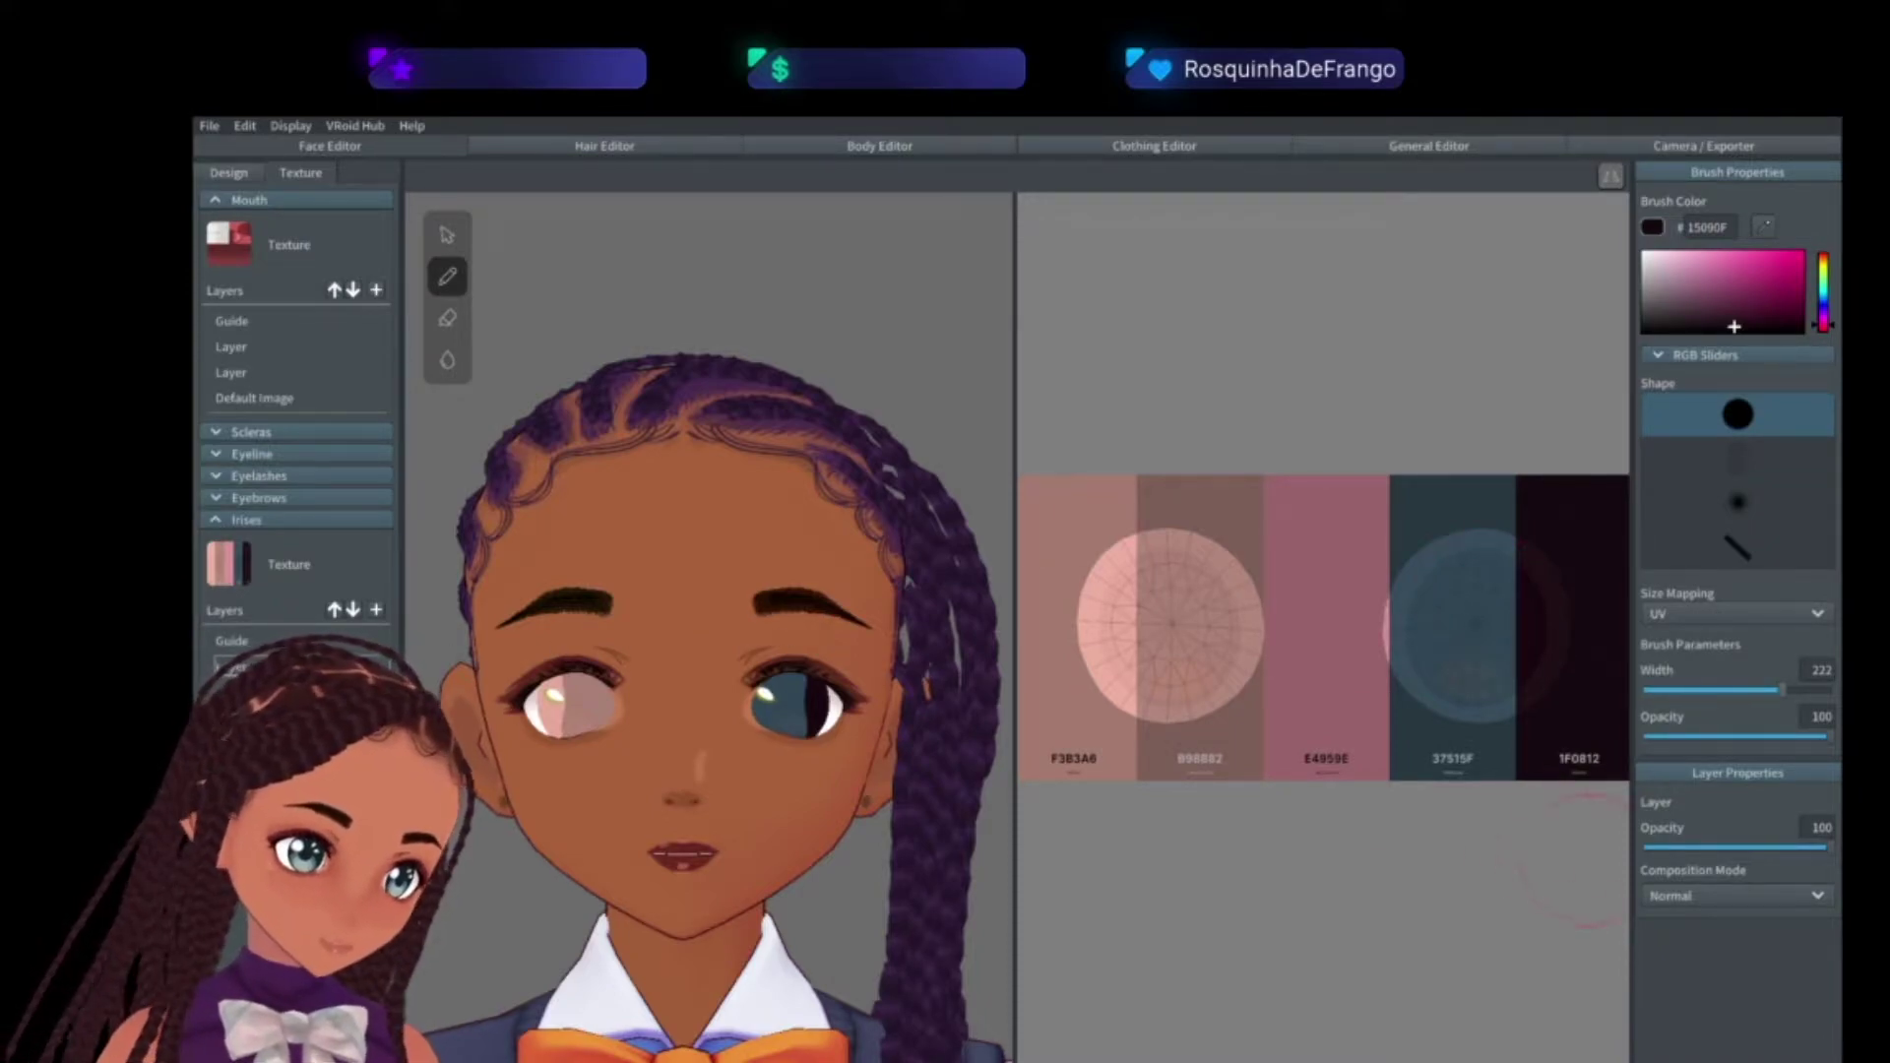
- Lower the palette layer's opacity to 20 and paint both irises solid dark on the separate irises layer
click(286, 692)
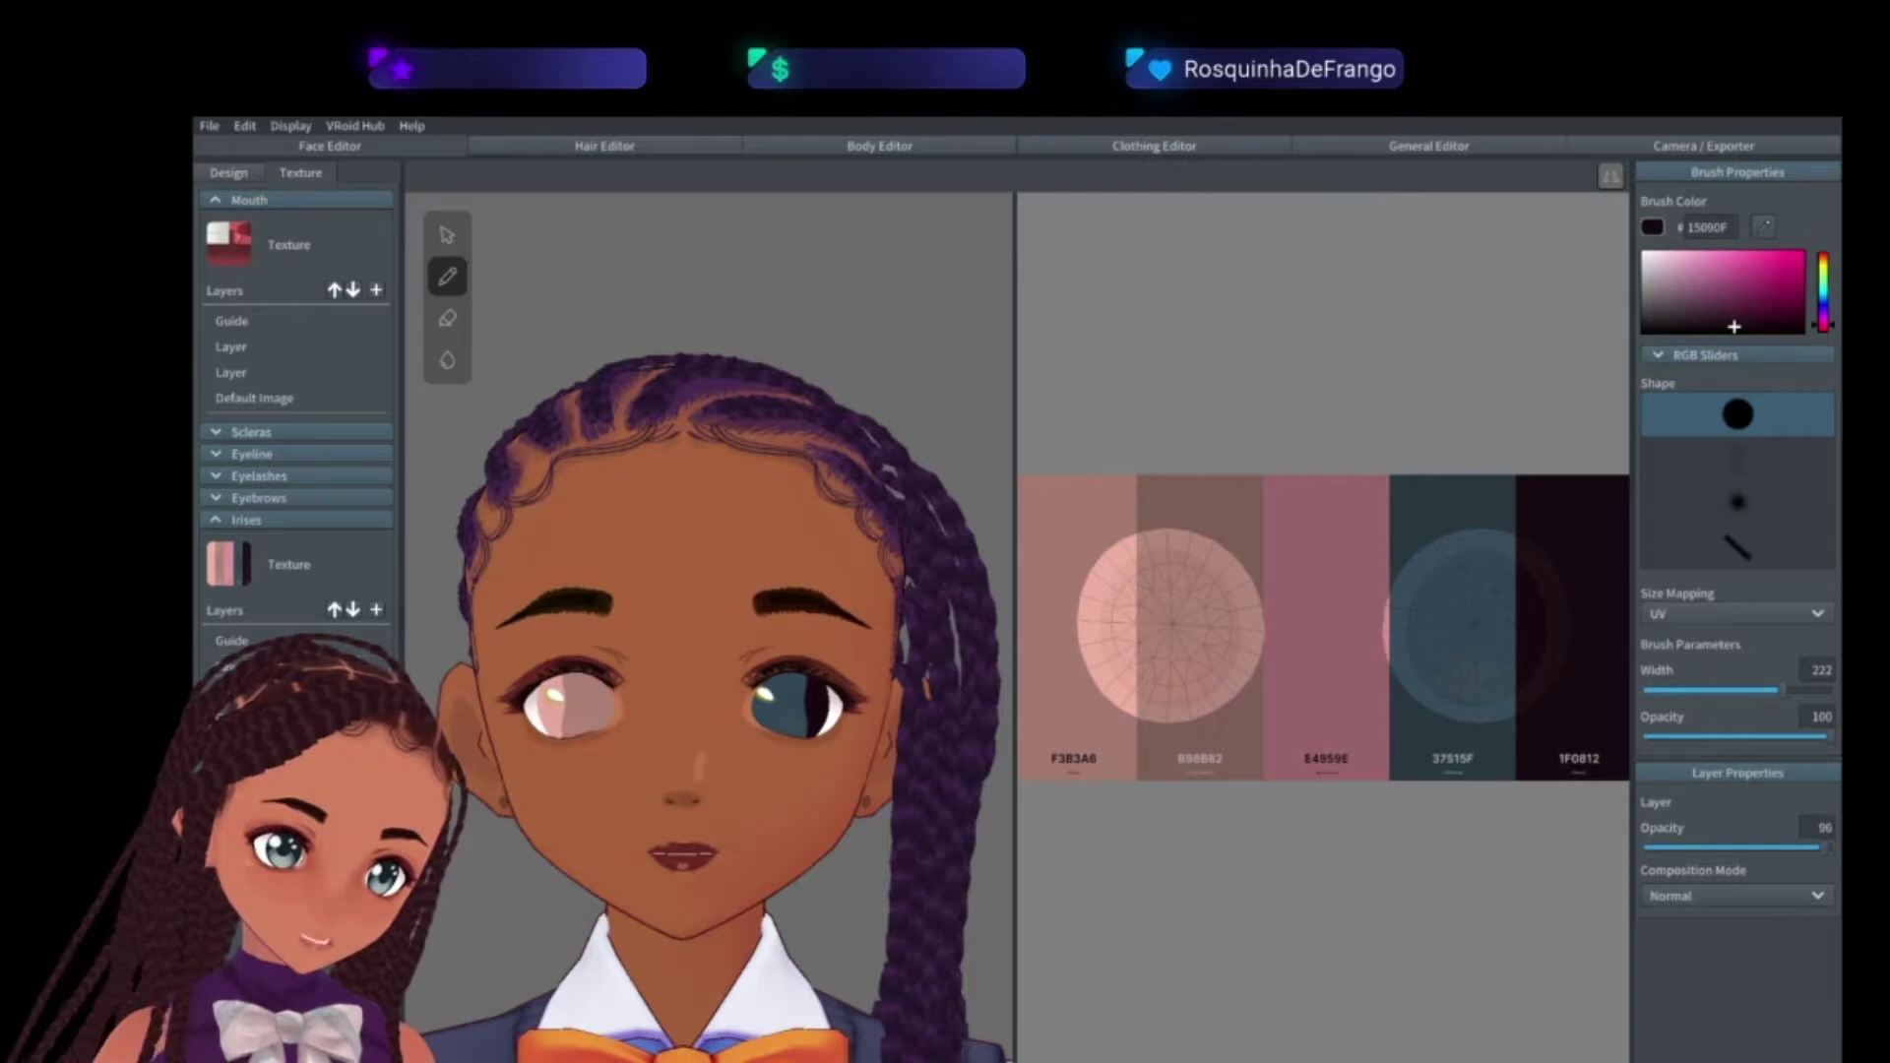
drag(1828, 856, 1685, 855)
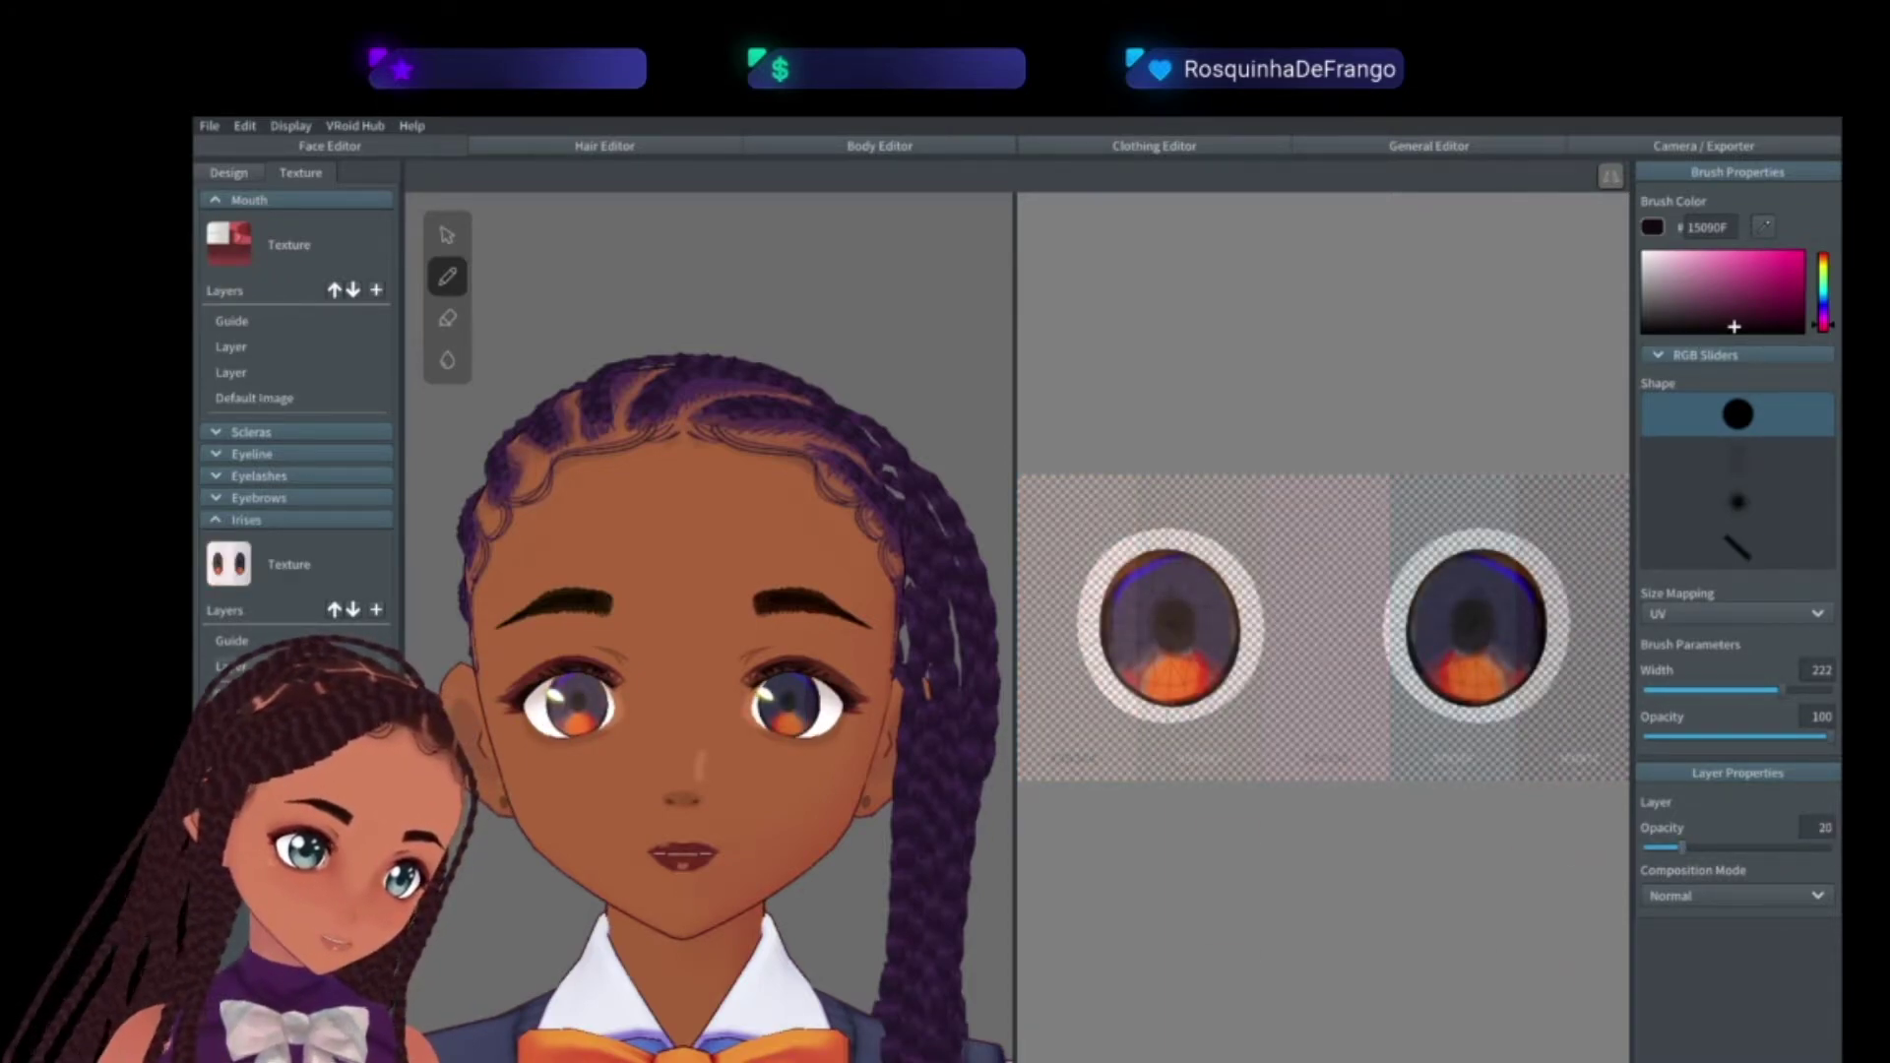
click(285, 667)
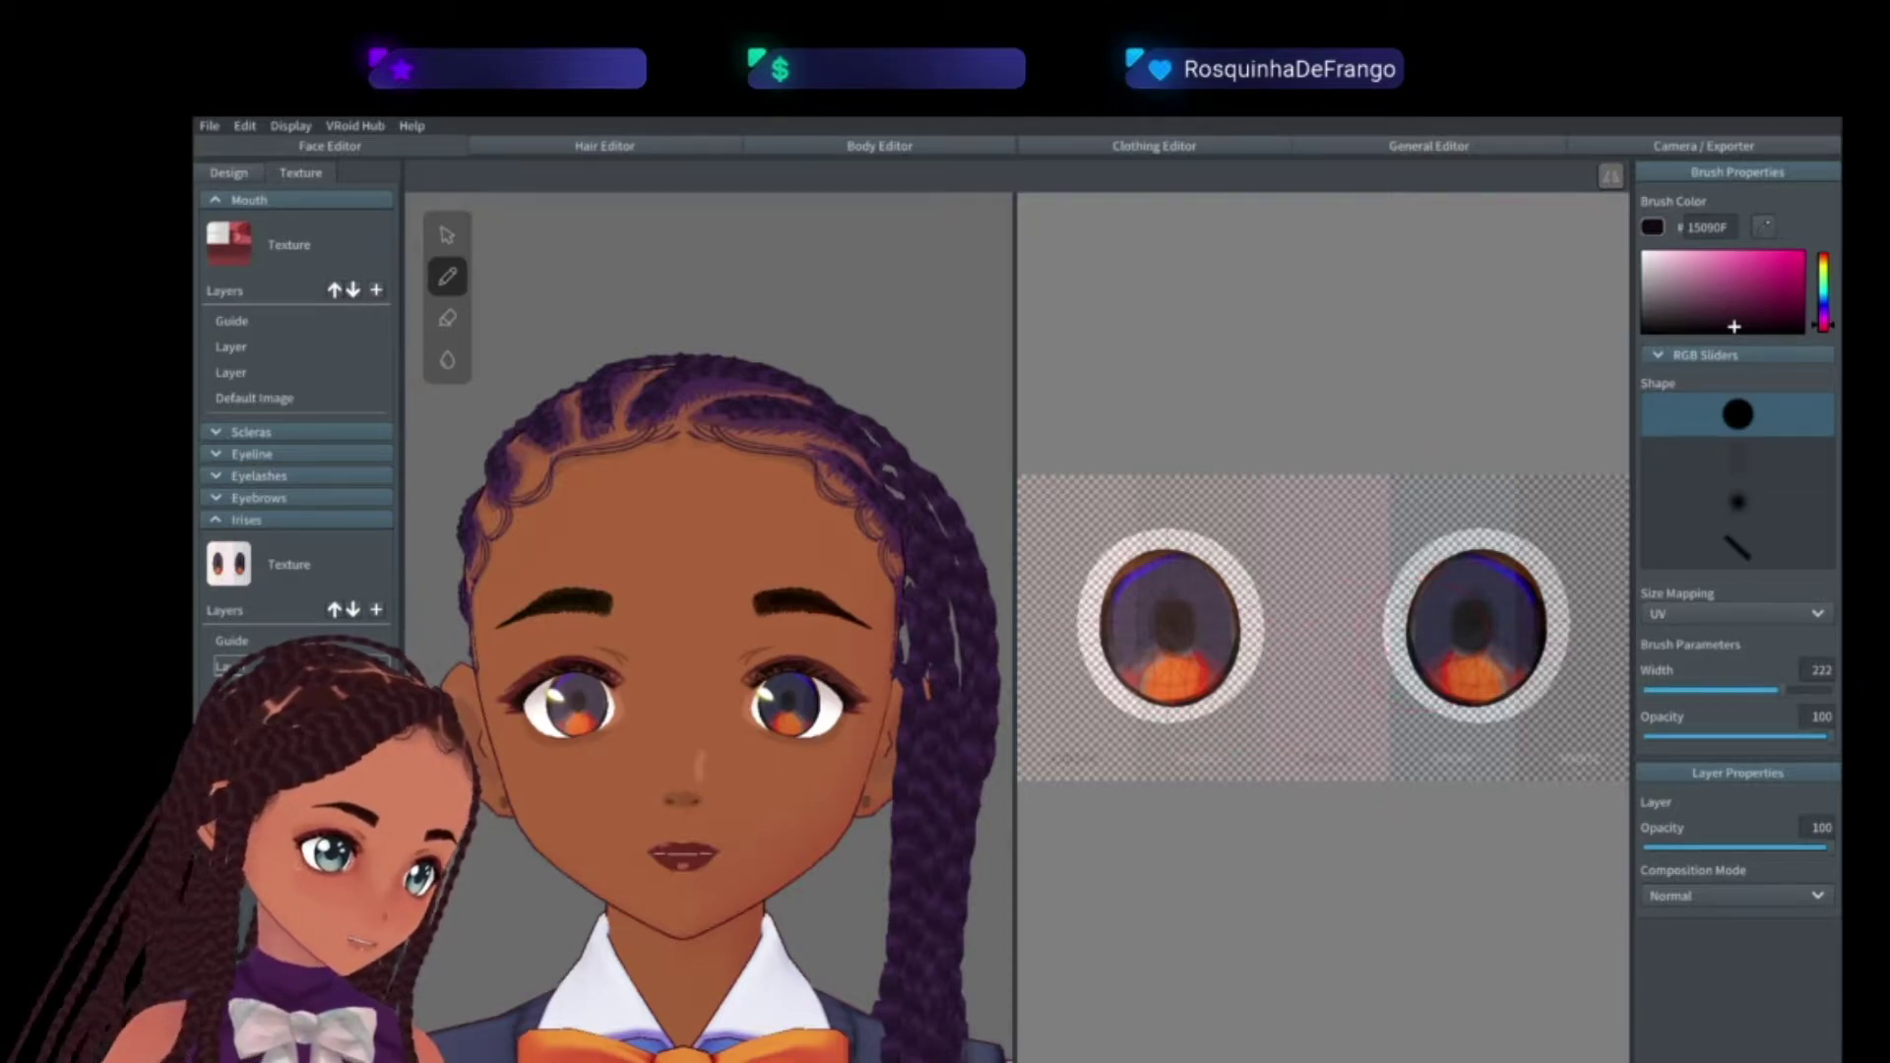
mouse_move(1477, 600)
mouse_down()
mouse_move(1481, 623)
mouse_move(1511, 558)
mouse_move(1534, 576)
mouse_move(1486, 561)
mouse_move(1471, 660)
mouse_move(1488, 645)
mouse_move(1467, 645)
mouse_up()
mouse_move(1161, 598)
mouse_down()
mouse_move(1177, 647)
mouse_move(1182, 626)
mouse_move(1153, 630)
mouse_move(1132, 694)
mouse_move(1146, 551)
mouse_move(1102, 590)
mouse_up()
- Erase the excess dark paint around the outer edge of the left iris in the texture using a smaller eraser
click(447, 317)
drag(1776, 689, 1688, 689)
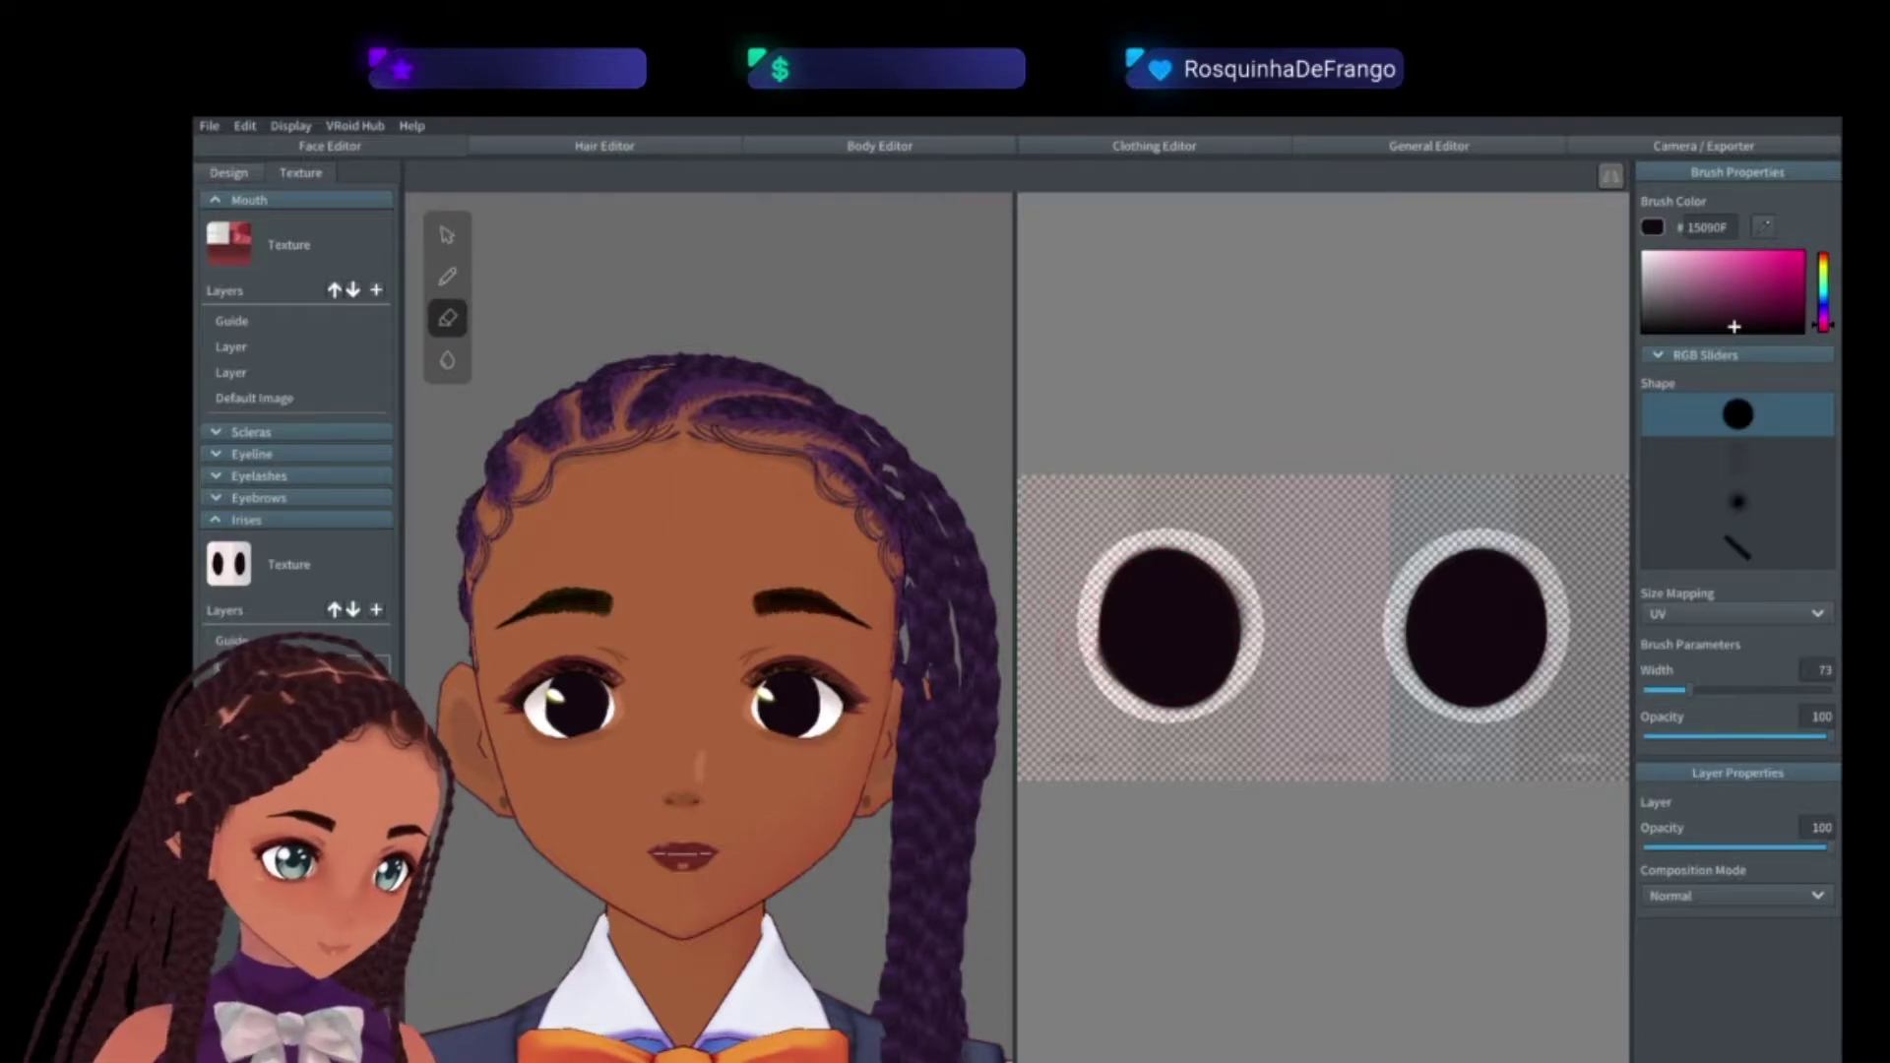
scroll(1082, 625, up, 4)
scroll(1073, 652, up, 3)
drag(1073, 653, 1143, 666)
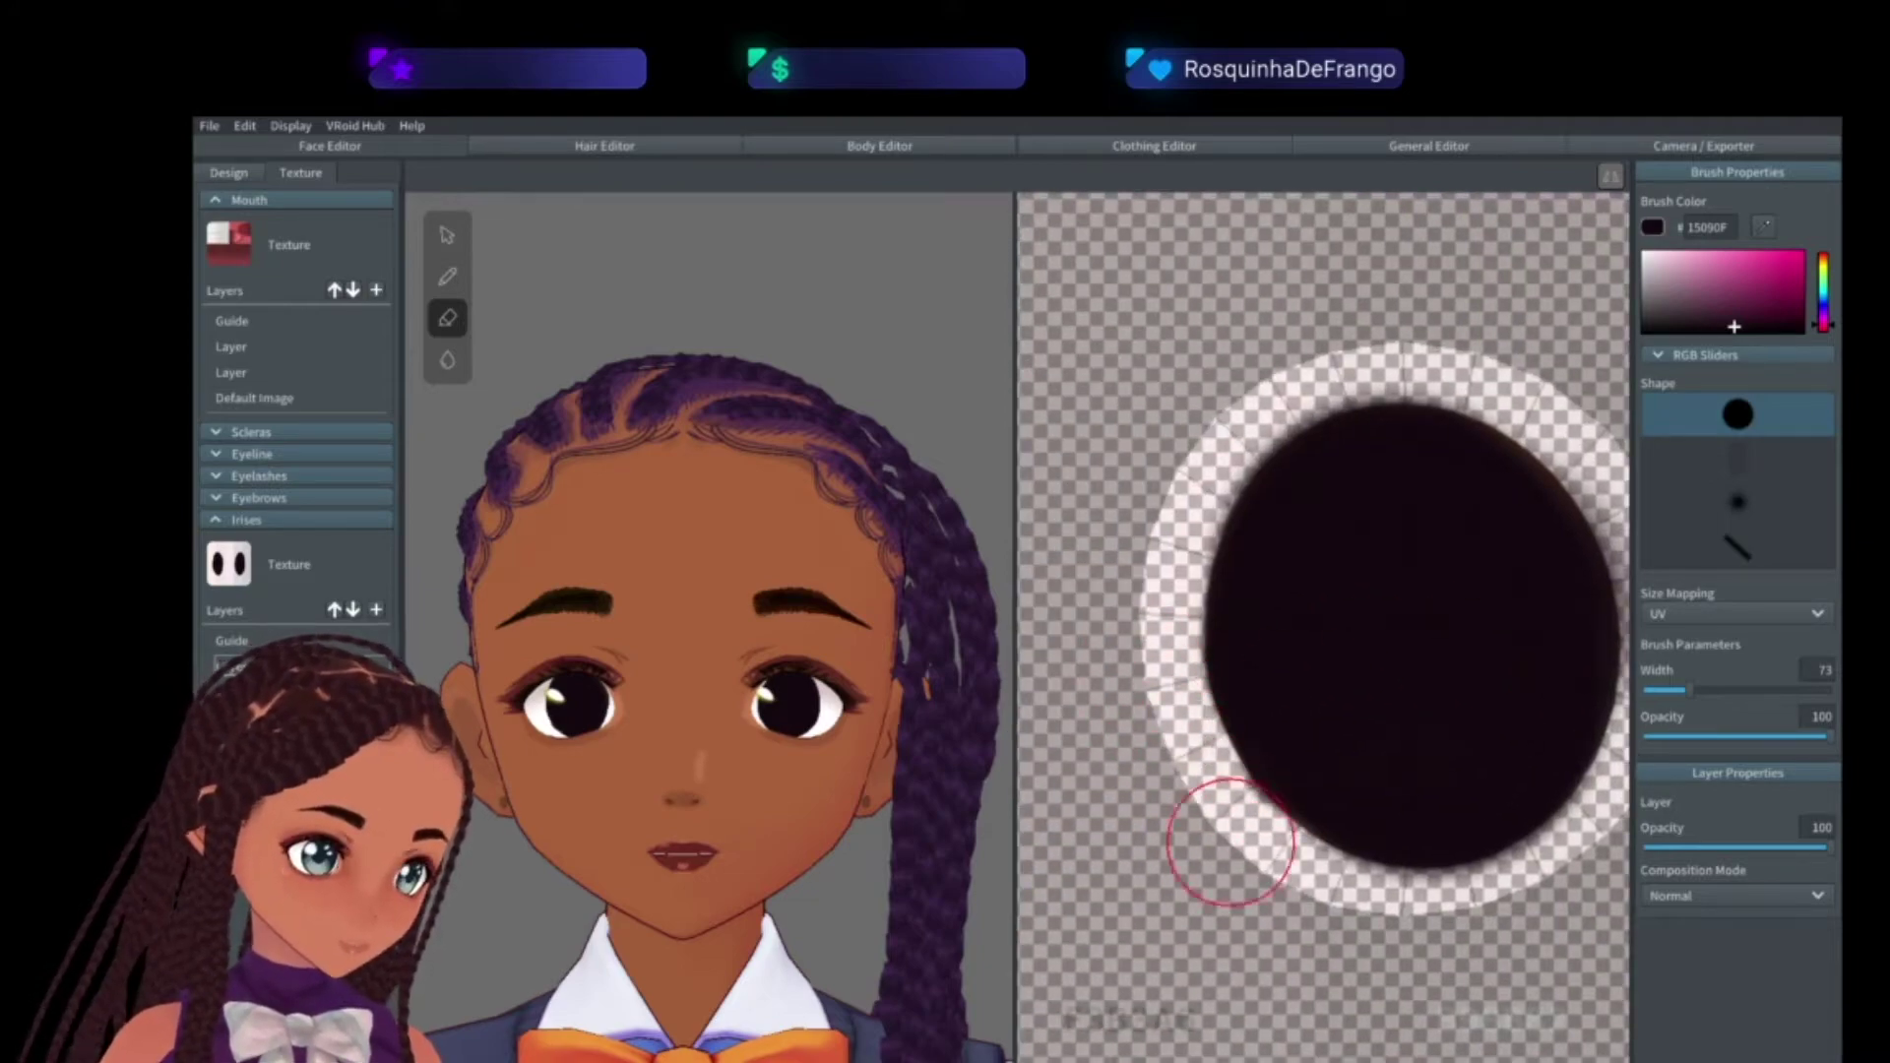
drag(1437, 689, 1317, 710)
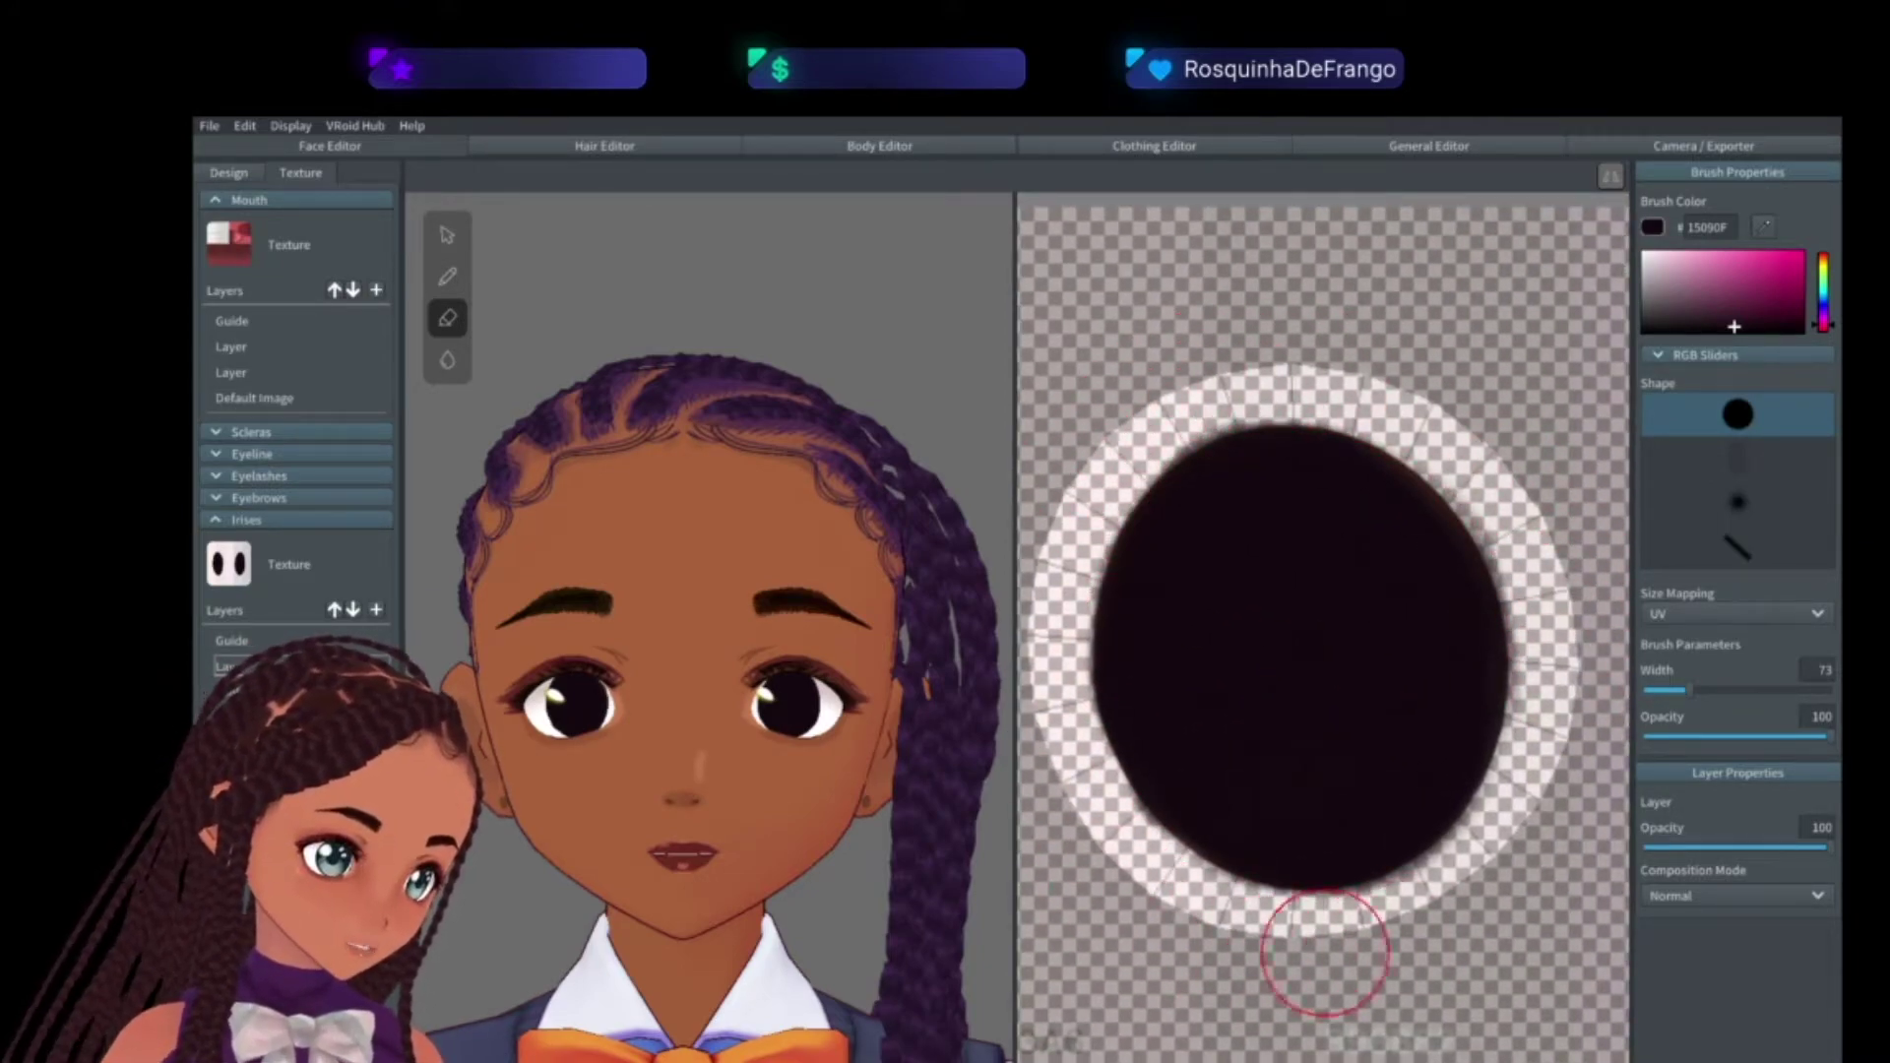
drag(1689, 691, 1659, 691)
mouse_move(1489, 515)
mouse_down()
mouse_move(1523, 609)
mouse_move(1515, 562)
mouse_move(1270, 396)
mouse_move(1158, 448)
mouse_move(1137, 508)
mouse_up()
- Erase the excess dark paint around the outer edge of the right iris in the texture with eraser width 42
mouse_move(1605, 471)
mouse_down()
mouse_move(1332, 459)
mouse_move(910, 526)
mouse_up()
mouse_move(1658, 691)
mouse_down()
mouse_move(1701, 691)
mouse_move(1670, 691)
mouse_up()
mouse_move(1574, 549)
mouse_down()
mouse_move(1447, 455)
mouse_move(1209, 526)
mouse_move(1154, 814)
mouse_move(1323, 971)
mouse_move(1482, 965)
mouse_up()
drag(1457, 848, 1407, 840)
scroll(1406, 840, right, 2)
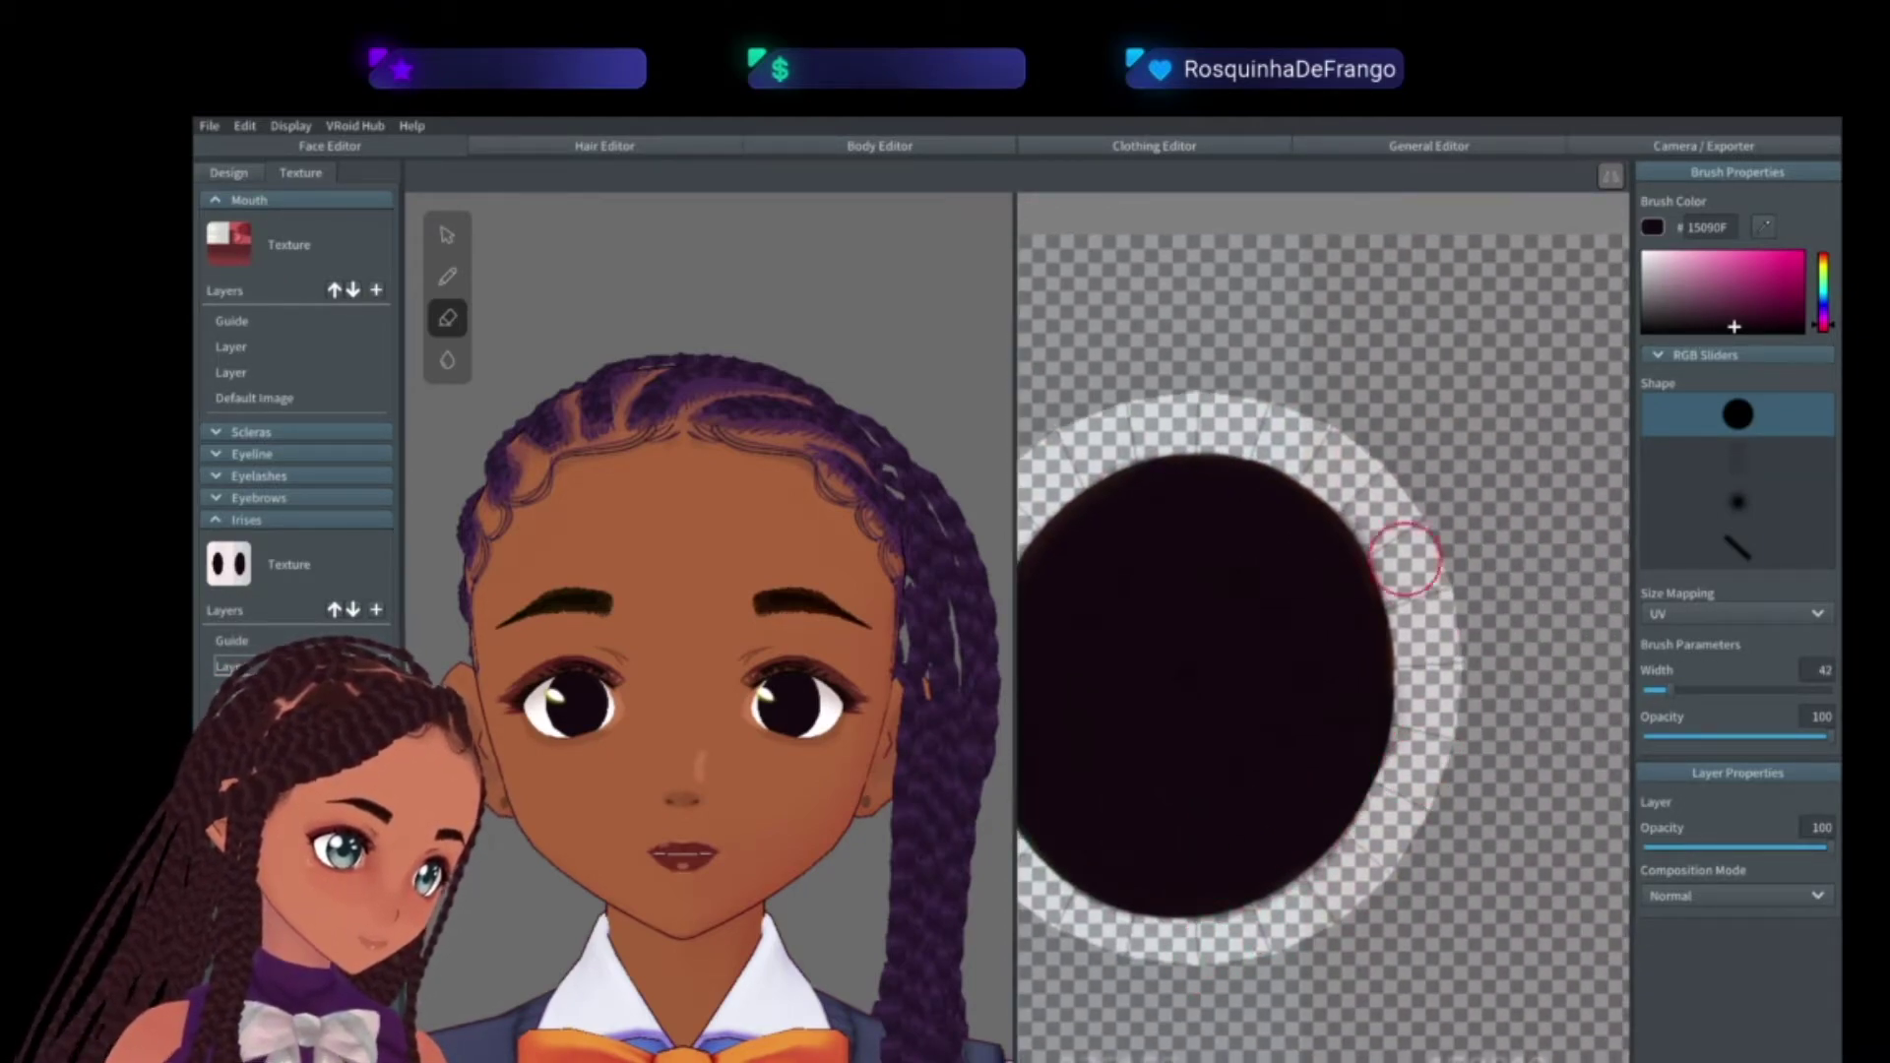
scroll(1548, 730, down, 4)
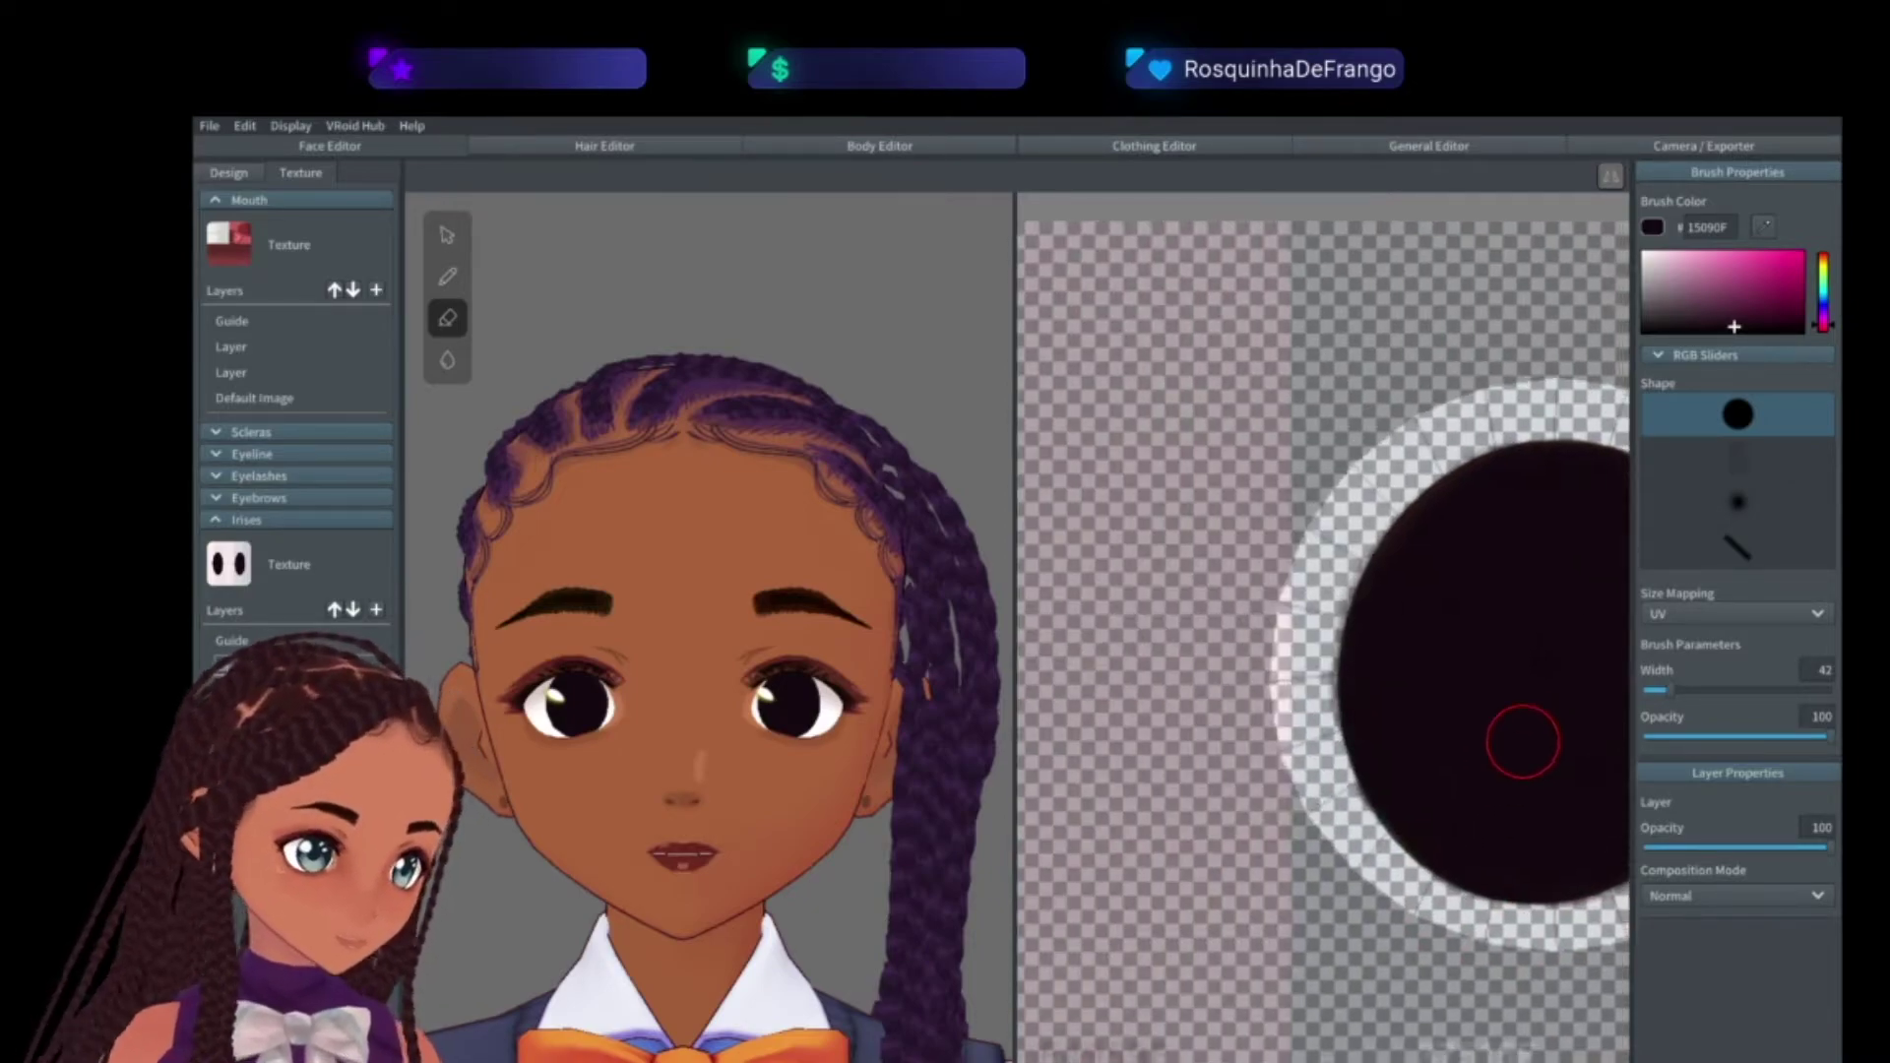
- Erase the dark paint from the centres of both irises with eraser width 135, leaving only a dark outer ring
drag(1663, 690, 1728, 690)
mouse_move(1141, 679)
mouse_down()
mouse_move(1132, 758)
mouse_move(1157, 756)
mouse_move(1184, 699)
mouse_move(1162, 718)
mouse_move(1161, 684)
mouse_move(1161, 773)
mouse_move(1186, 767)
mouse_move(1201, 718)
mouse_up()
scroll(1170, 726, up, 2)
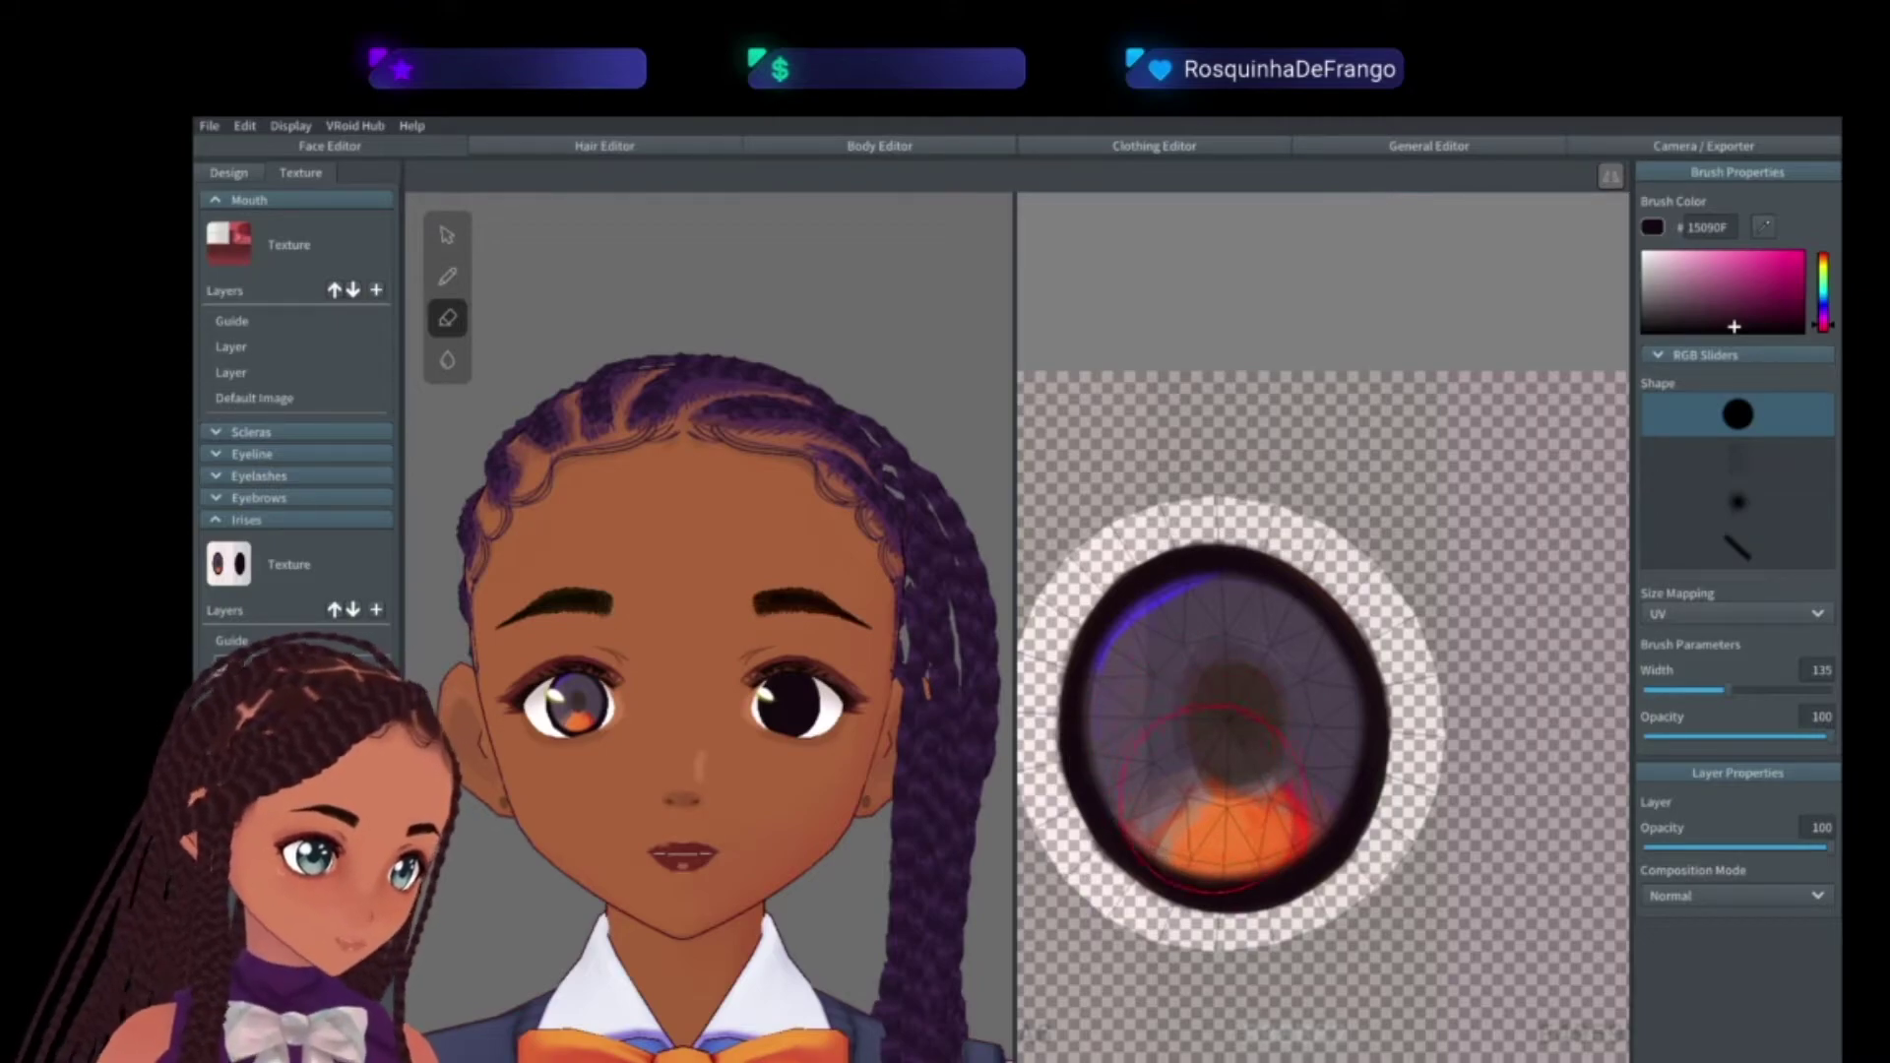
drag(1225, 755, 1265, 669)
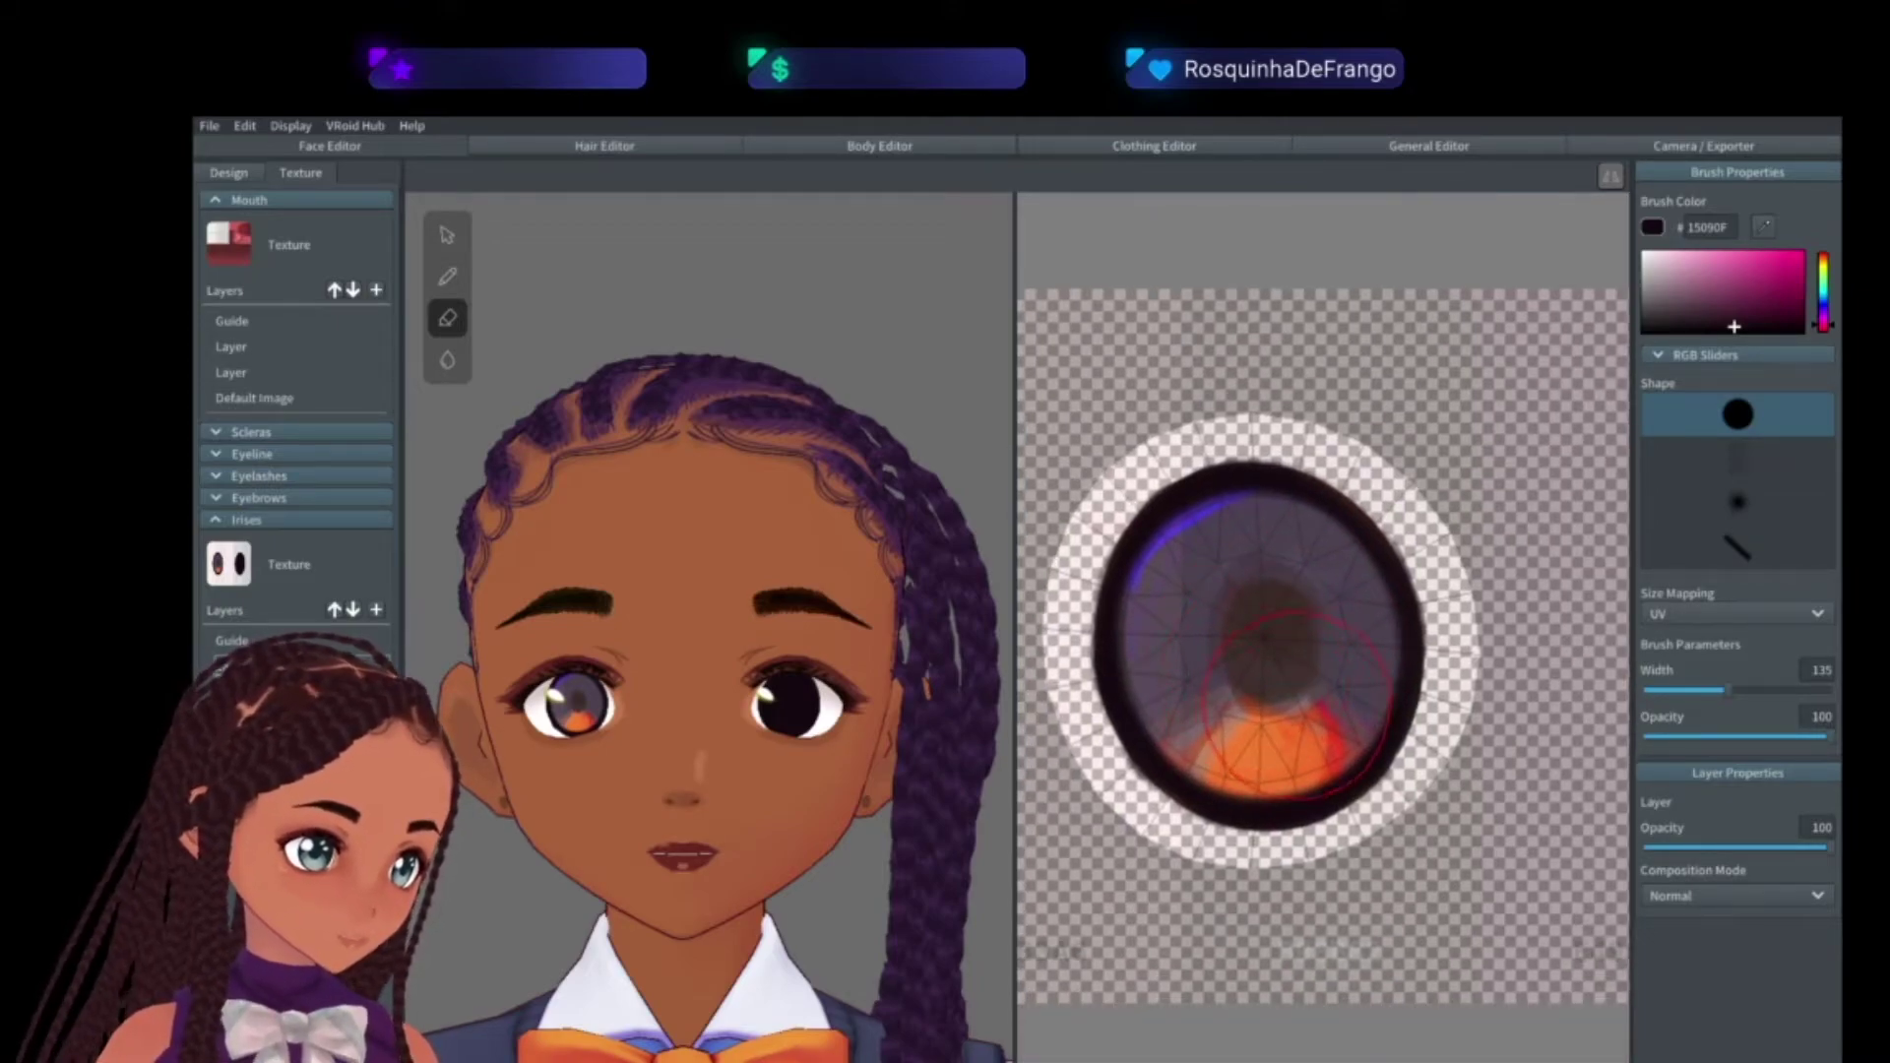
drag(1509, 644, 1150, 680)
mouse_move(1350, 693)
mouse_down()
mouse_move(1356, 653)
mouse_move(1323, 726)
mouse_move(1382, 718)
mouse_move(1307, 734)
mouse_move(1357, 747)
mouse_move(1401, 724)
mouse_move(1406, 660)
mouse_move(1362, 631)
mouse_move(1307, 680)
mouse_move(1367, 621)
mouse_move(1405, 680)
mouse_move(1354, 735)
mouse_up()
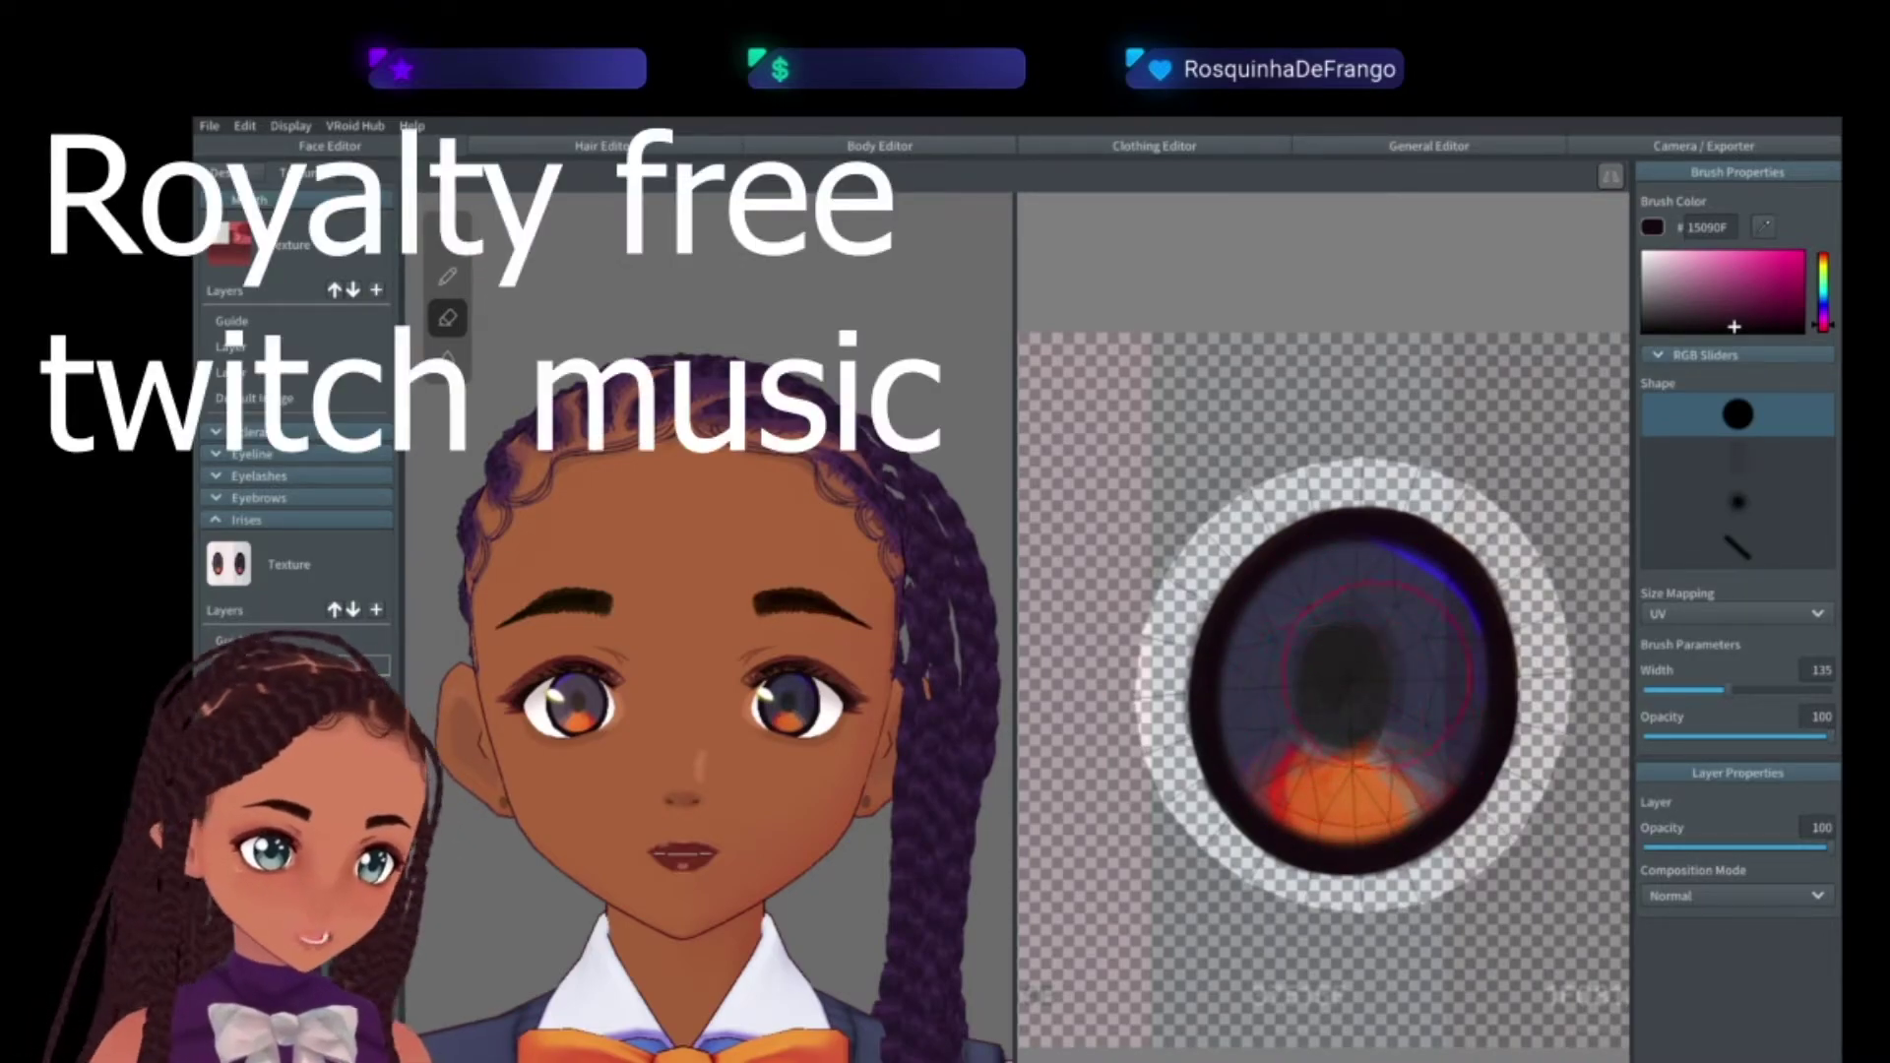
mouse_move(1310, 642)
mouse_down()
mouse_move(1296, 736)
mouse_move(1314, 760)
mouse_move(1377, 763)
mouse_move(1427, 698)
mouse_move(1363, 721)
mouse_move(1393, 727)
mouse_move(1415, 667)
mouse_move(1365, 622)
mouse_move(1333, 631)
mouse_move(1299, 720)
mouse_move(1363, 768)
mouse_up()
key(ctrl+z)
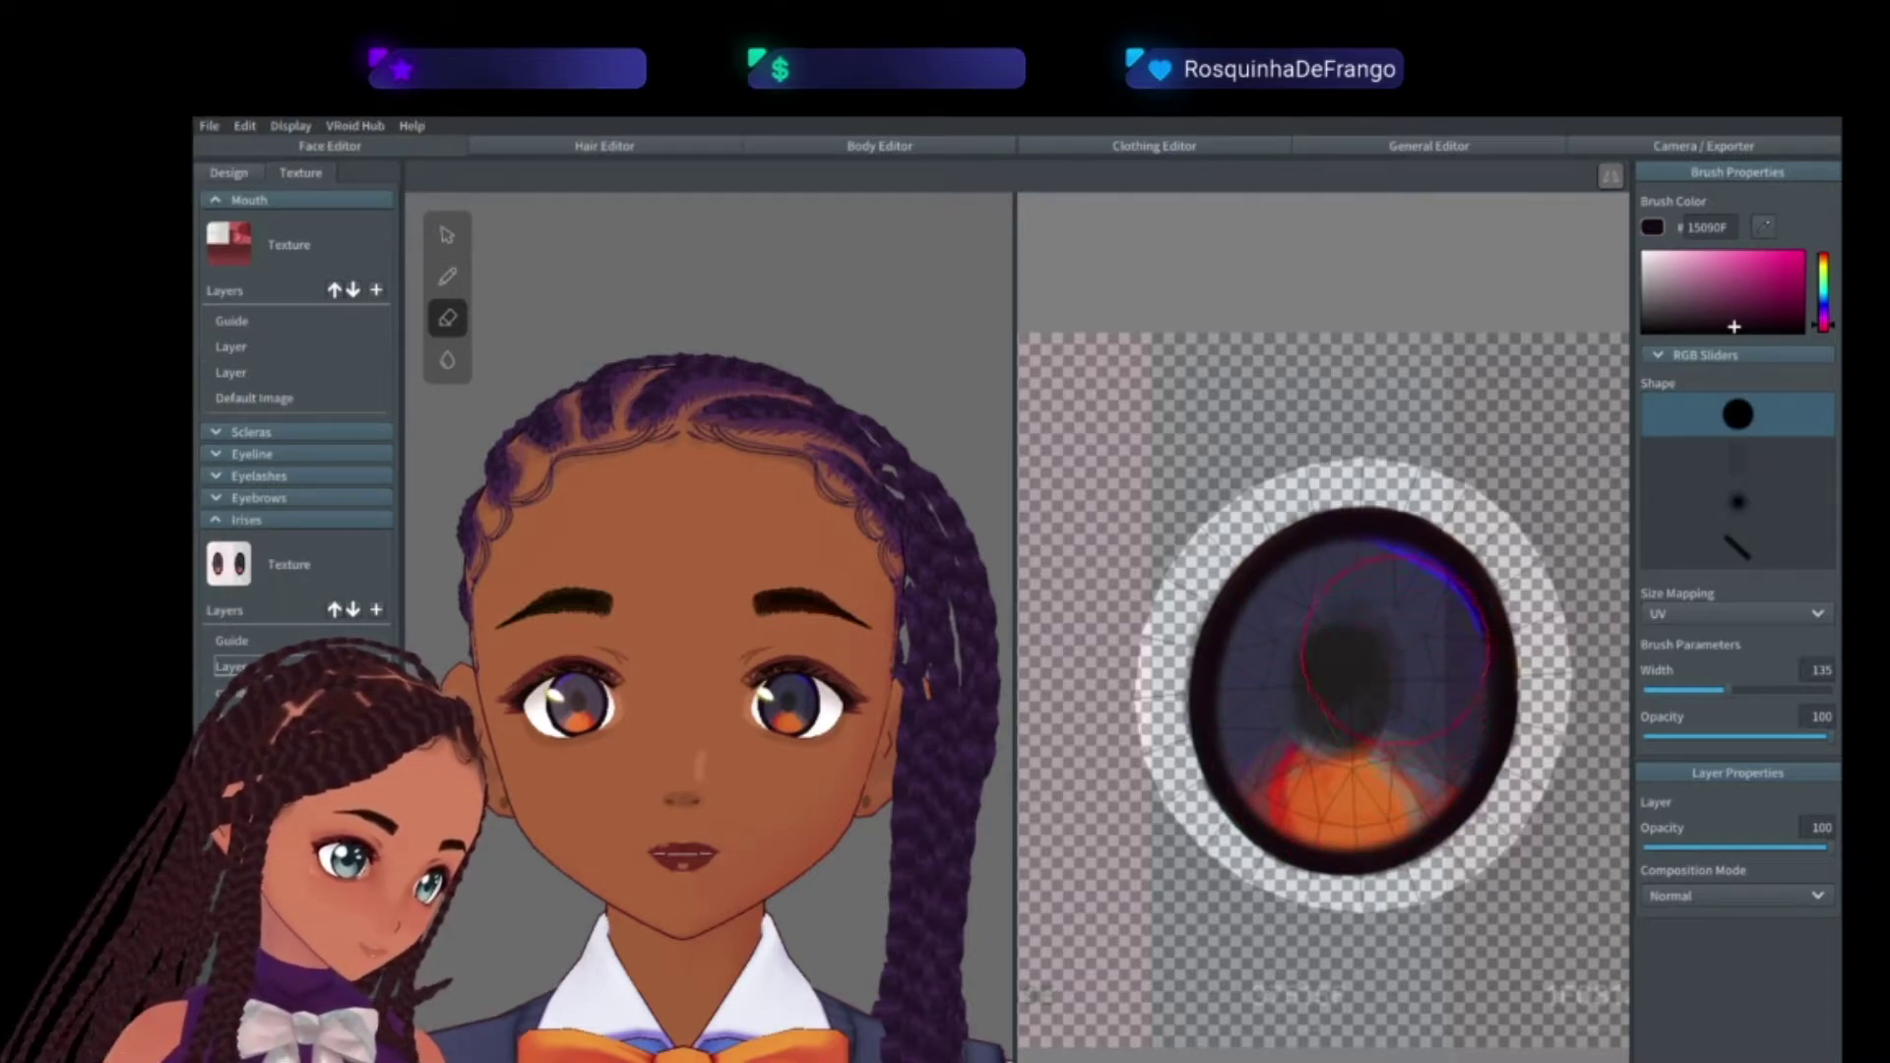
drag(1178, 726, 1364, 739)
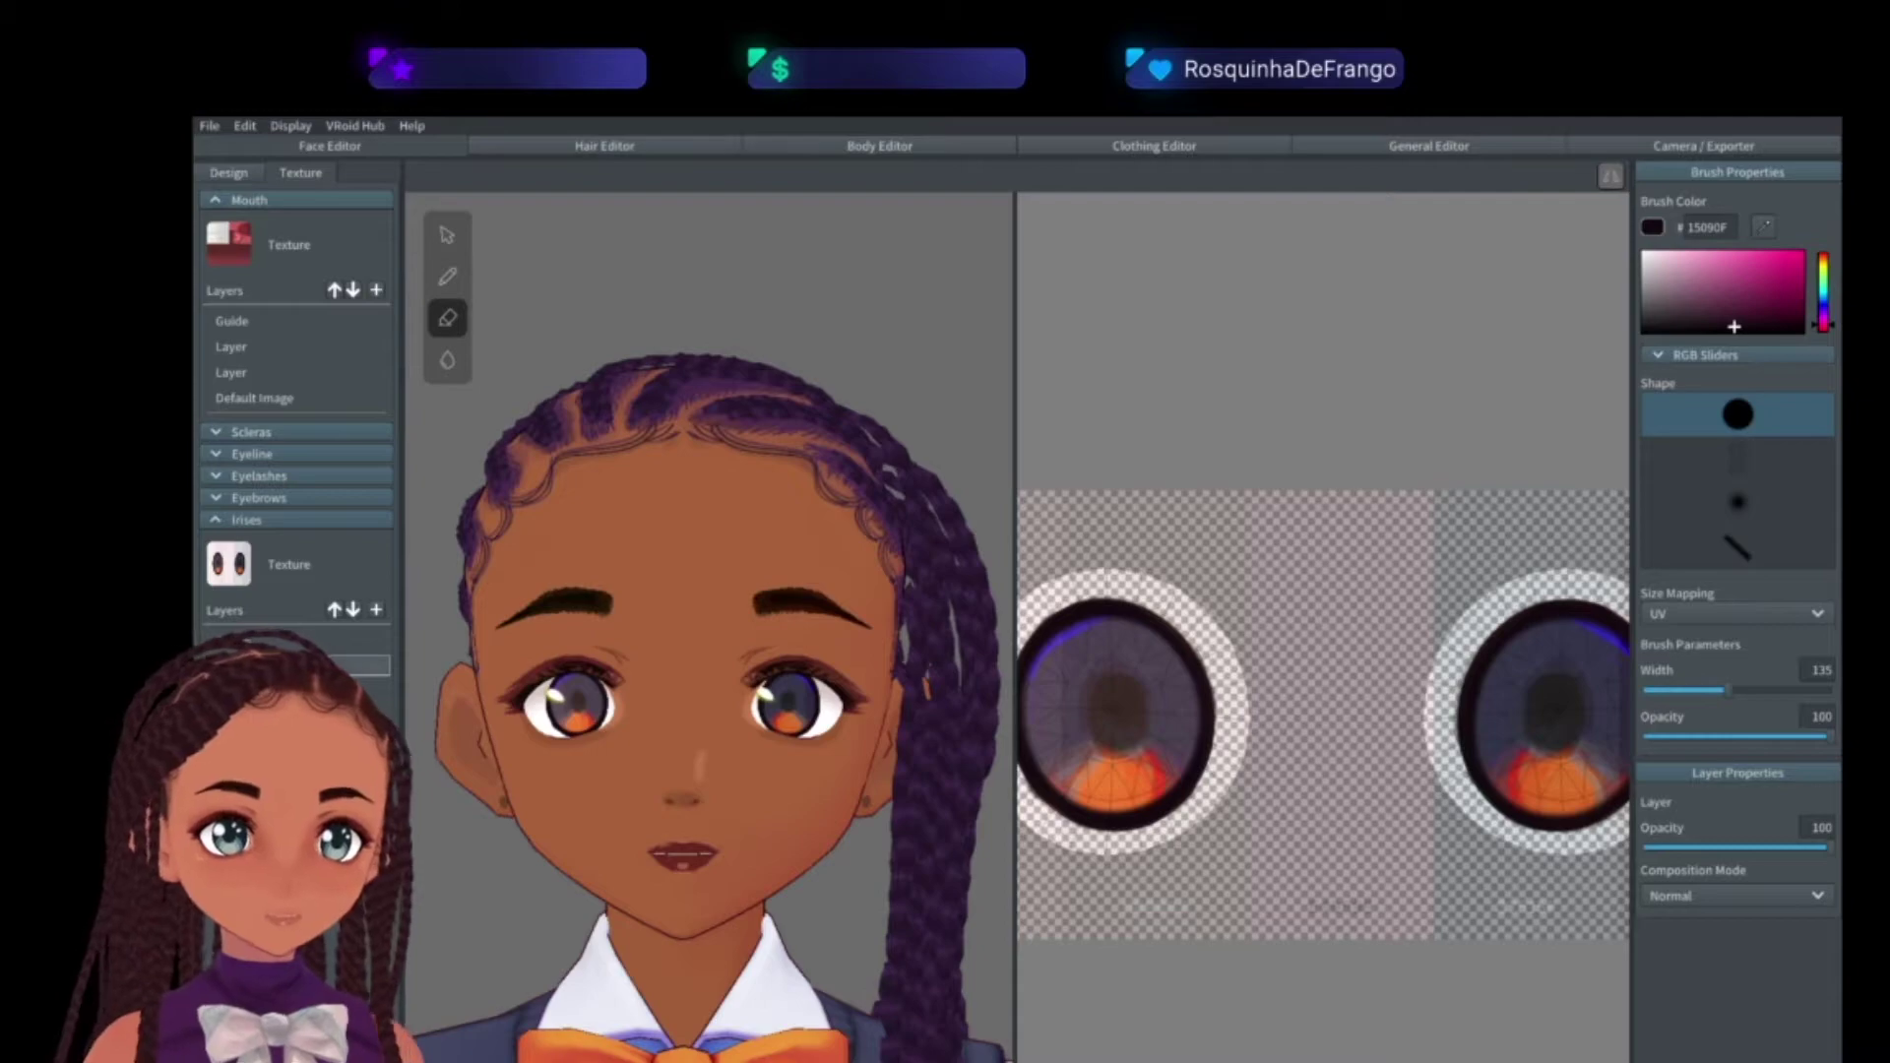
- Rename the irises layer holding the dark rings as "outer dark"
right_click(242, 665)
click(283, 638)
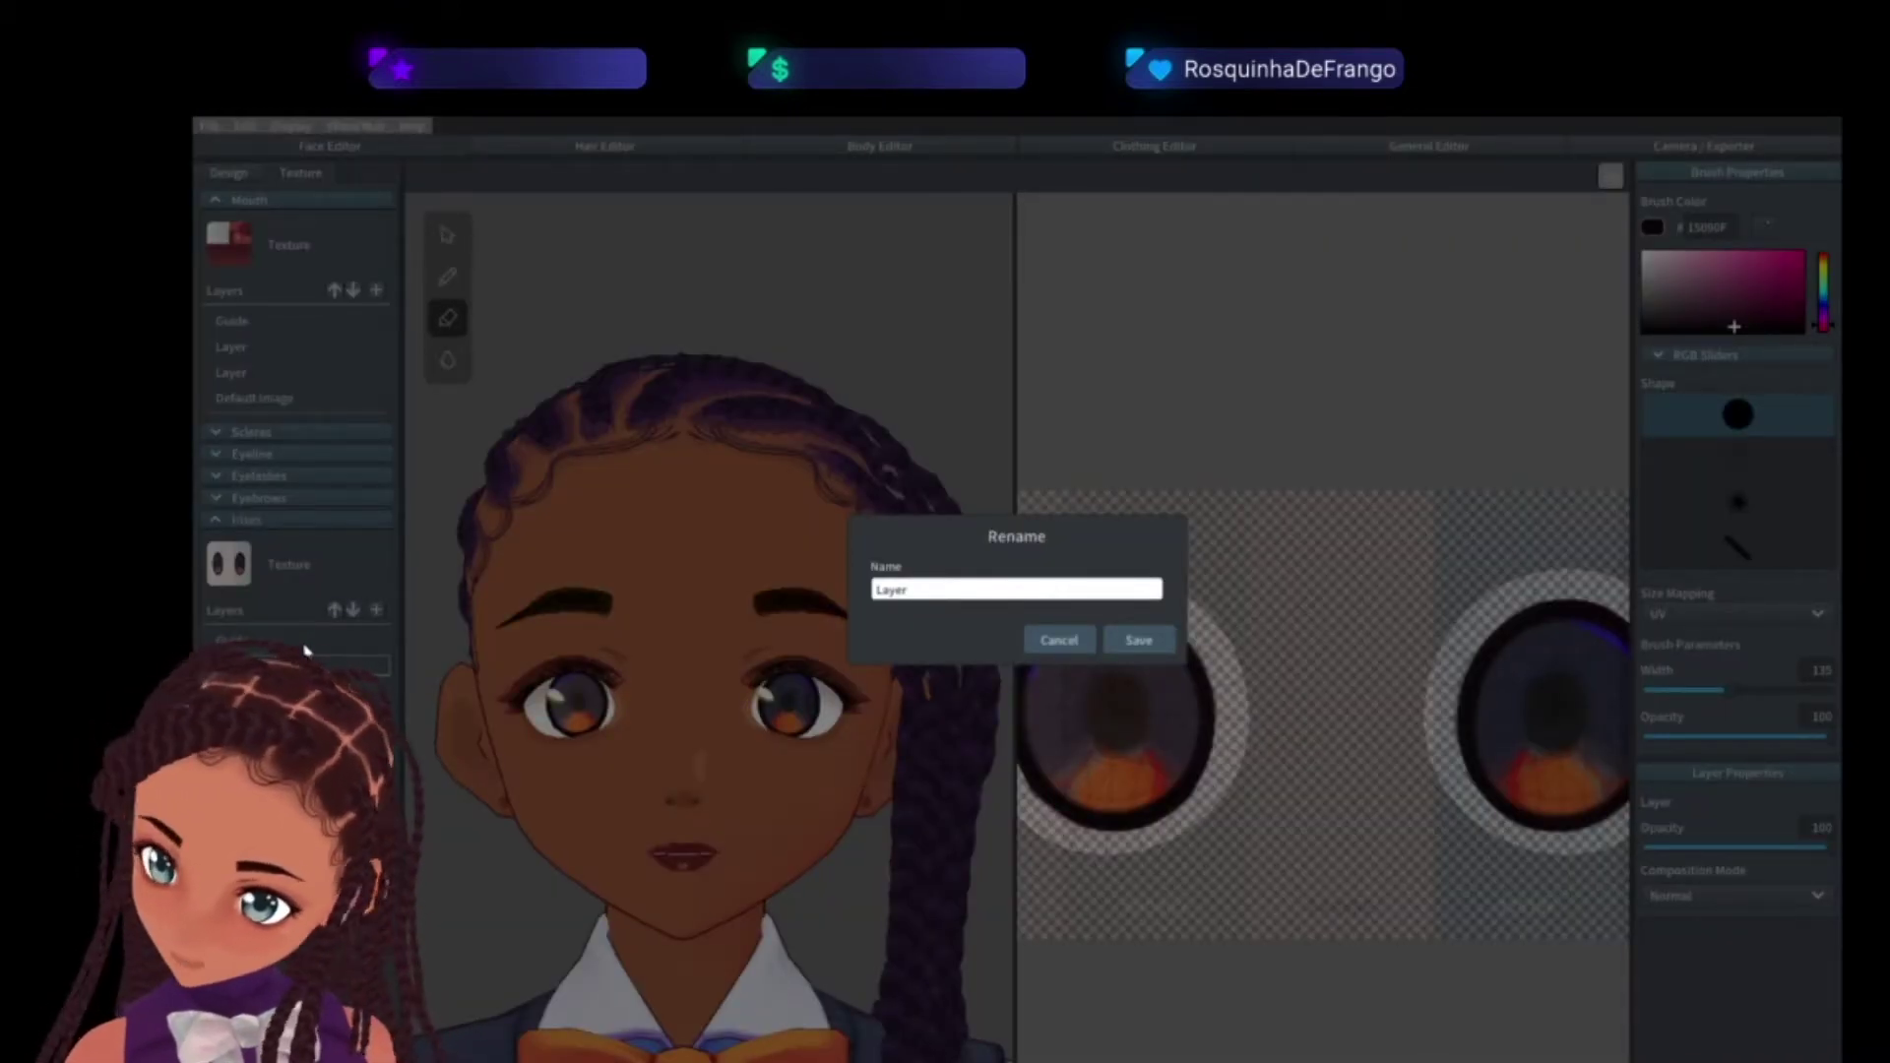
drag(916, 591, 820, 610)
text(outer)
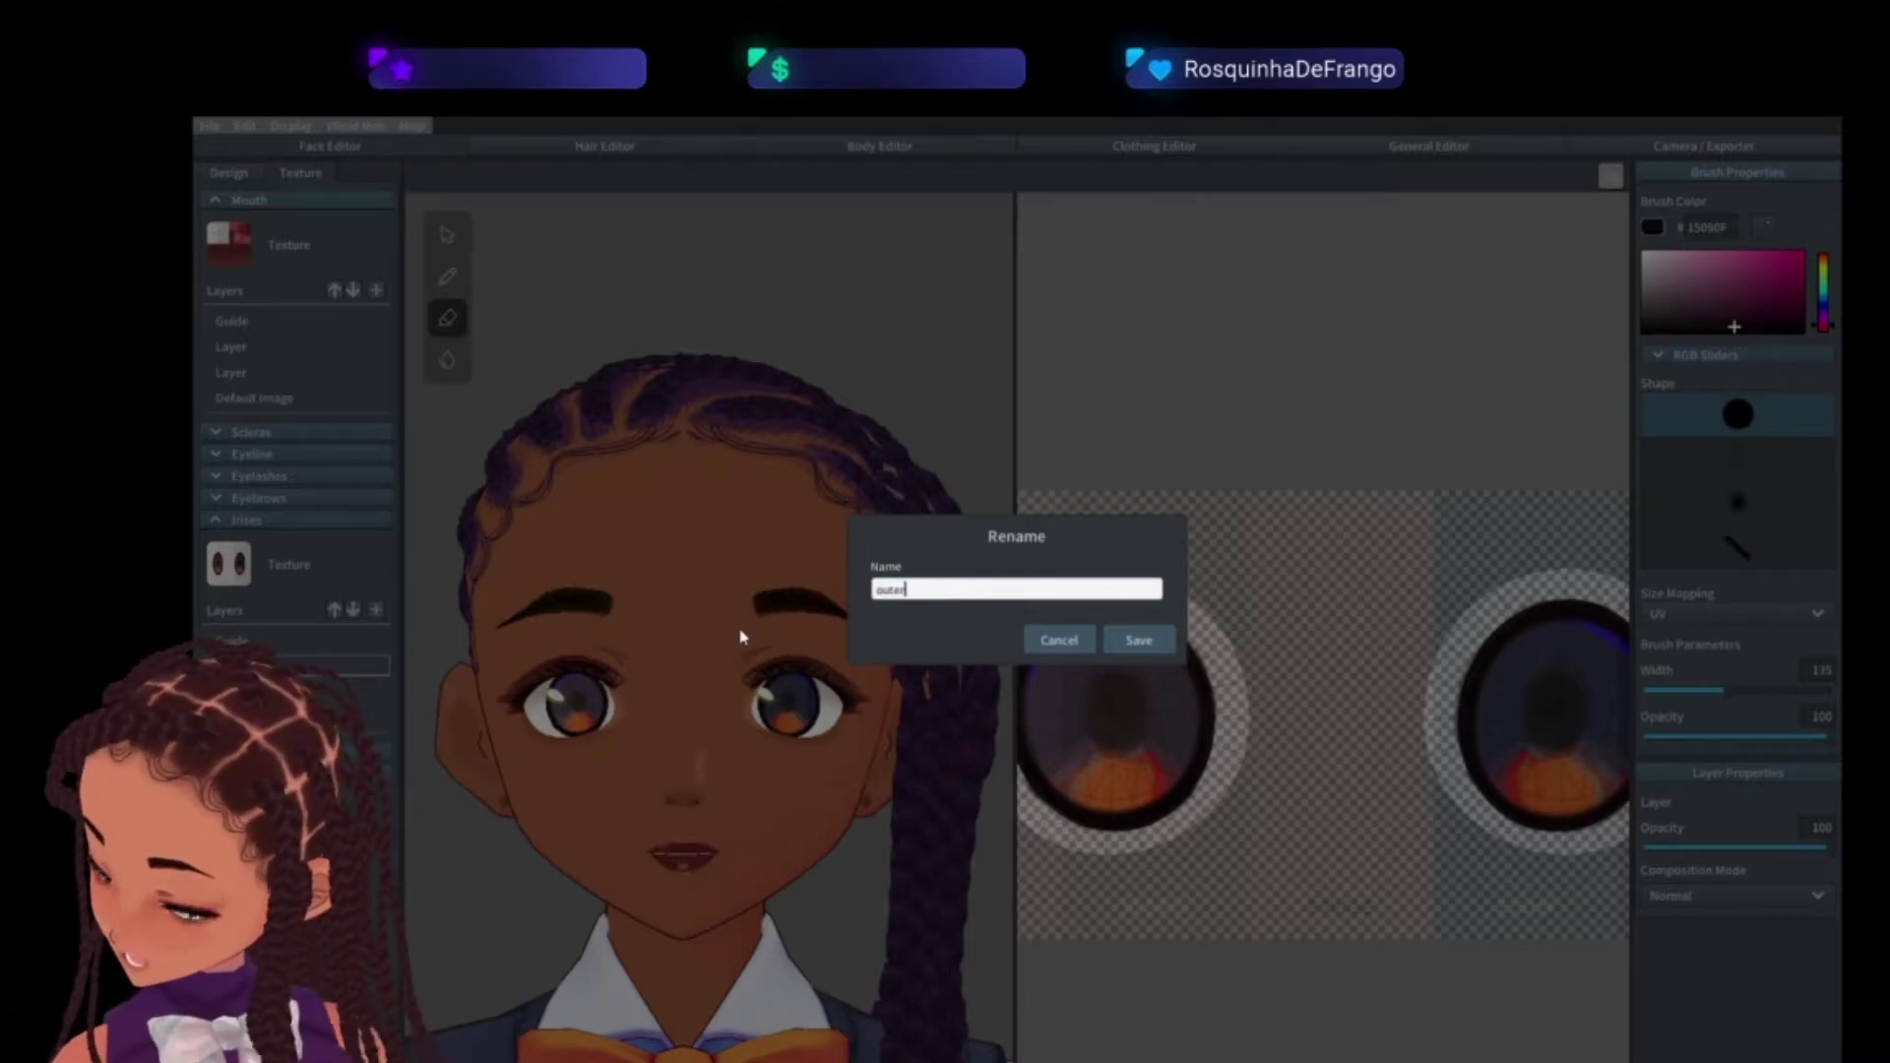
text( dark)
click(1165, 647)
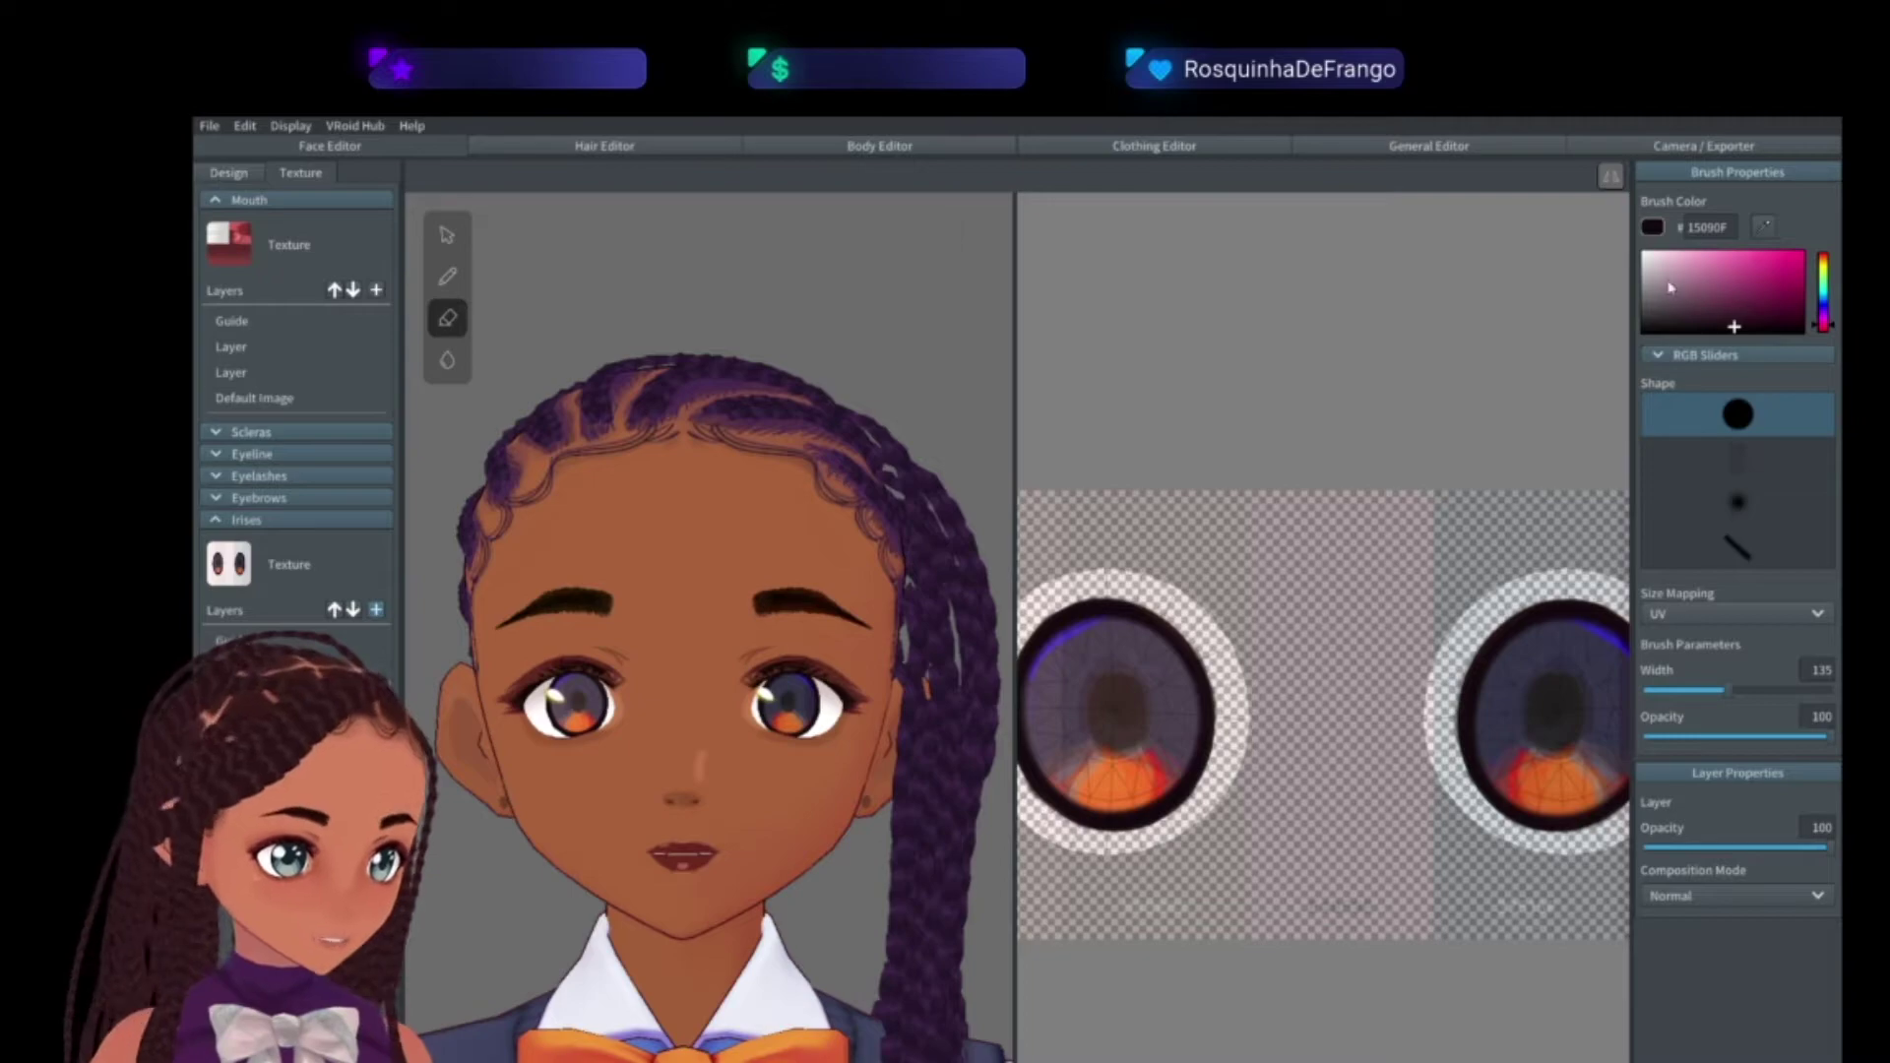
- Paint the upper part of both irises dark (15090F) on the new layer, reducing the brush width to 106
click(446, 278)
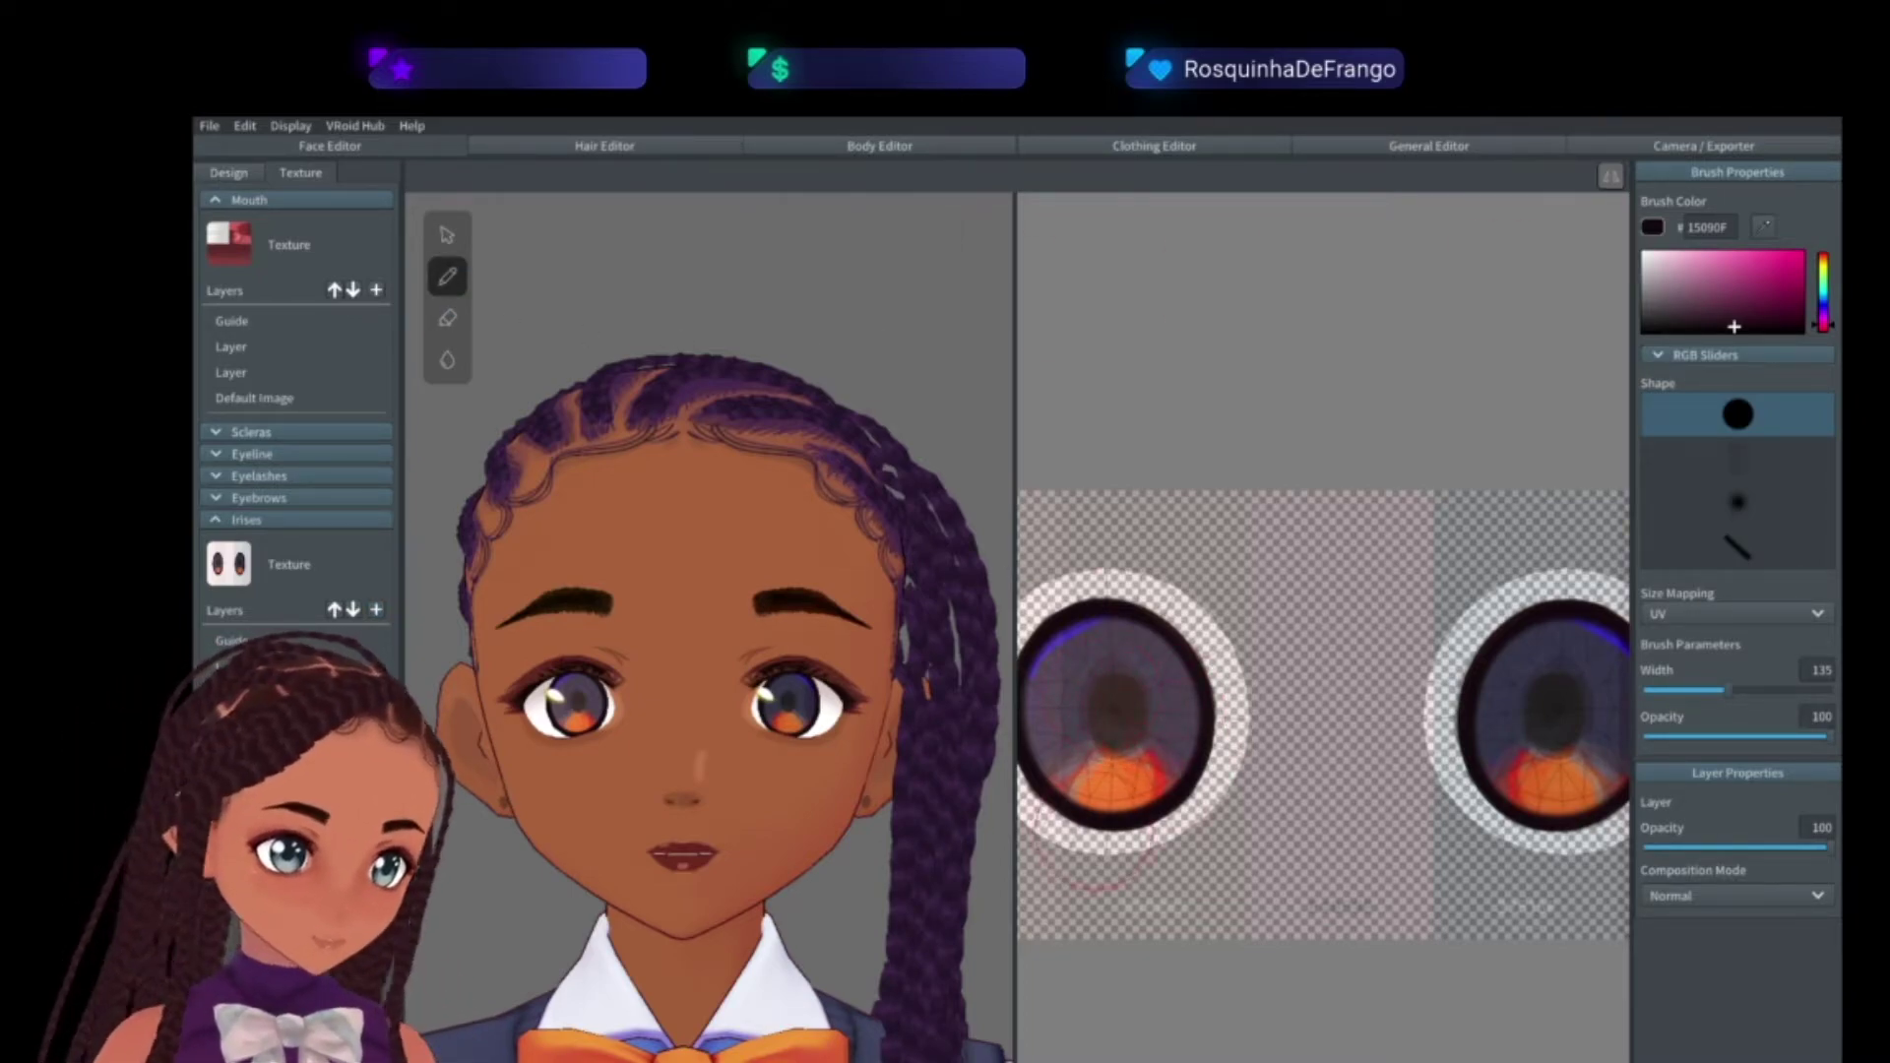
mouse_move(1122, 726)
mouse_down()
mouse_move(1213, 710)
mouse_move(1280, 740)
mouse_move(1227, 672)
mouse_move(1170, 681)
mouse_move(1200, 737)
mouse_up()
mouse_move(1113, 710)
mouse_down()
mouse_move(1104, 734)
mouse_move(1194, 730)
mouse_move(1205, 678)
mouse_up()
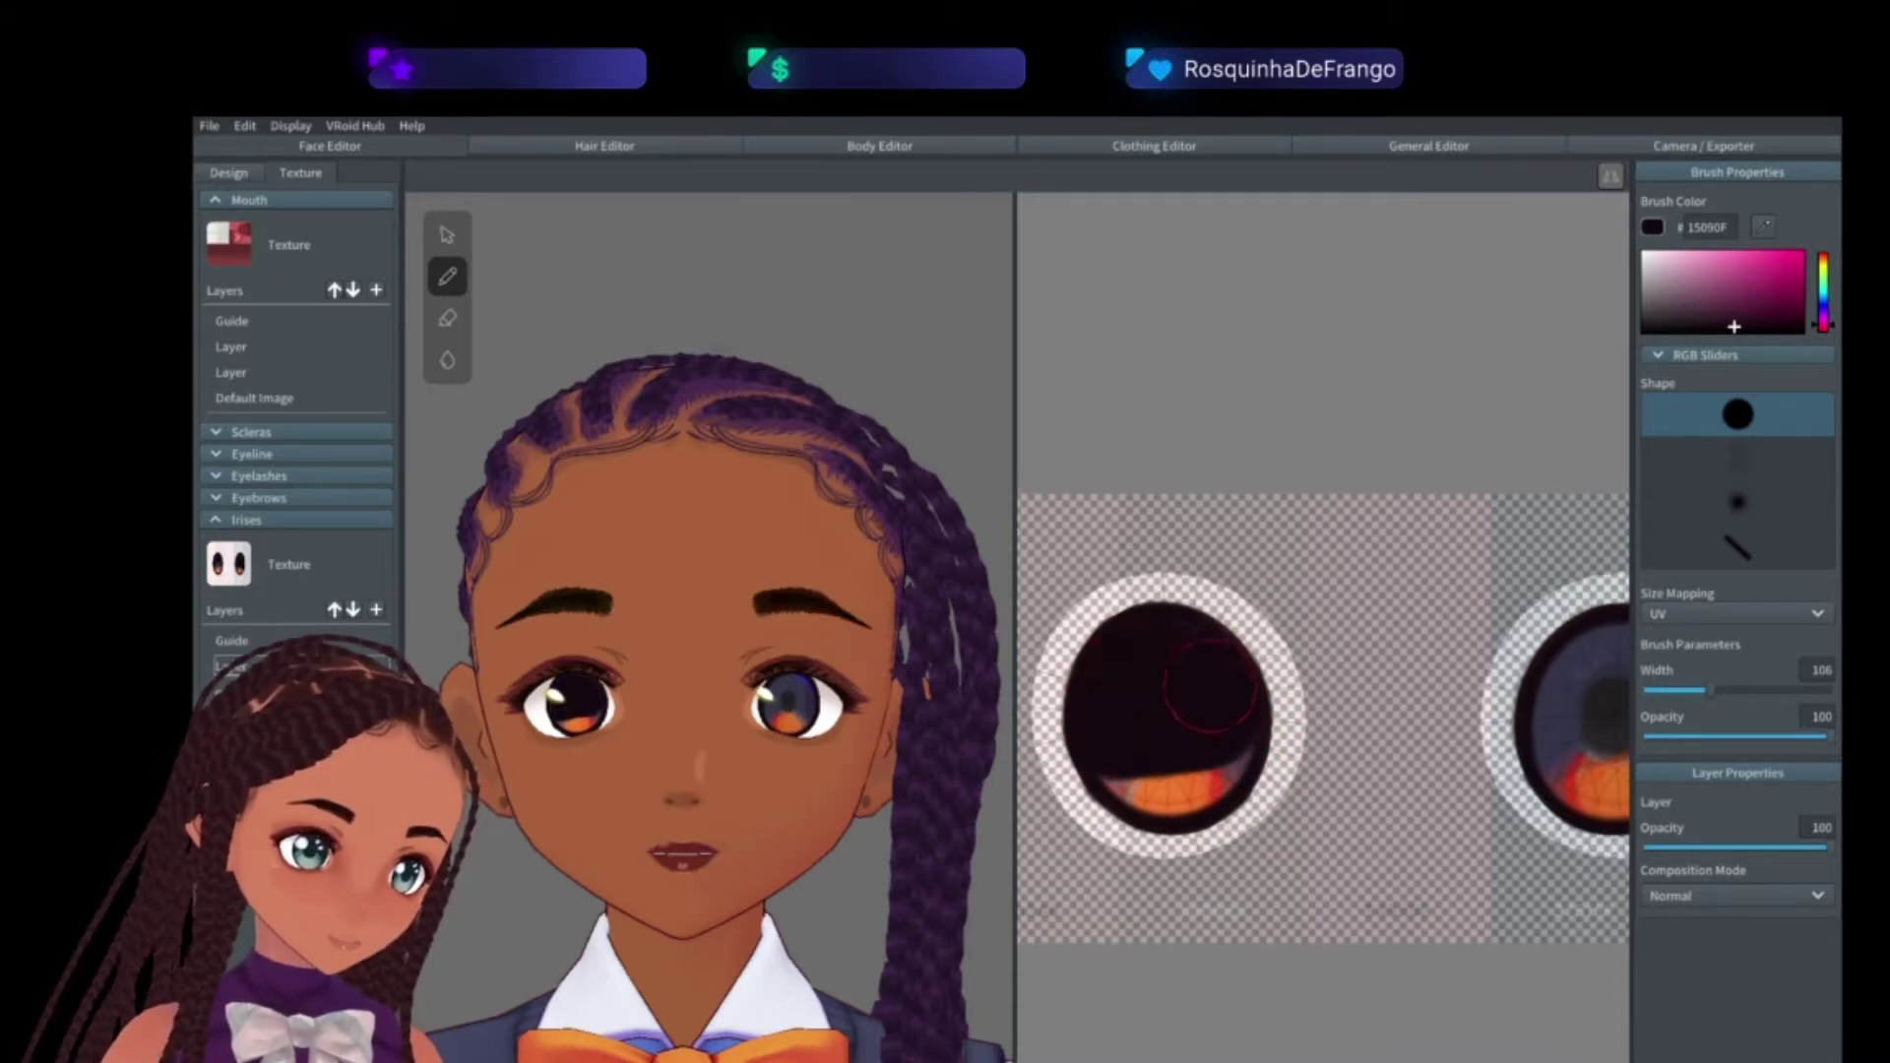
drag(1269, 758, 1174, 752)
mouse_move(1390, 725)
mouse_down()
mouse_move(1471, 716)
mouse_move(1477, 701)
mouse_move(1385, 708)
mouse_move(1385, 676)
mouse_move(1449, 661)
mouse_move(1483, 711)
mouse_move(1399, 730)
mouse_move(1486, 717)
mouse_up()
- Erase a rounded area from the lower part of the dark paint in both irises with eraser width 234
key(e)
drag(1711, 691, 1790, 695)
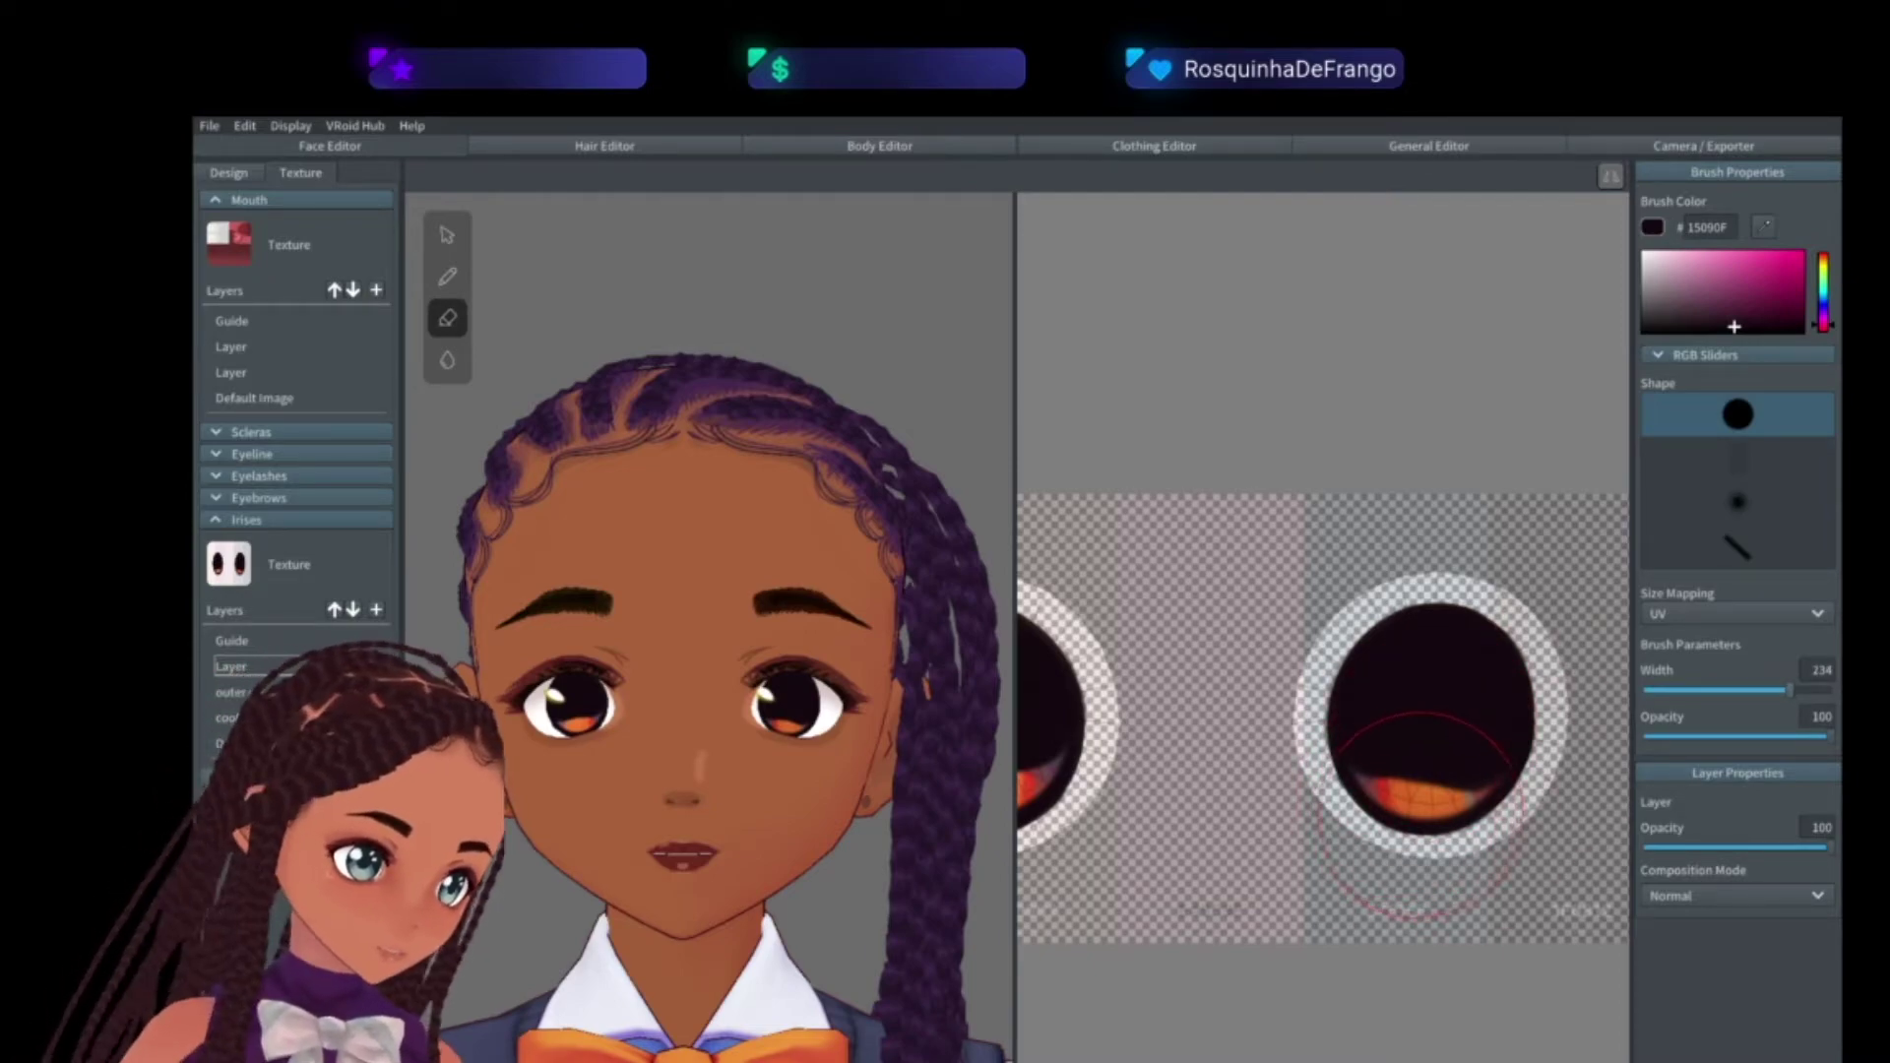
drag(1414, 809, 1414, 813)
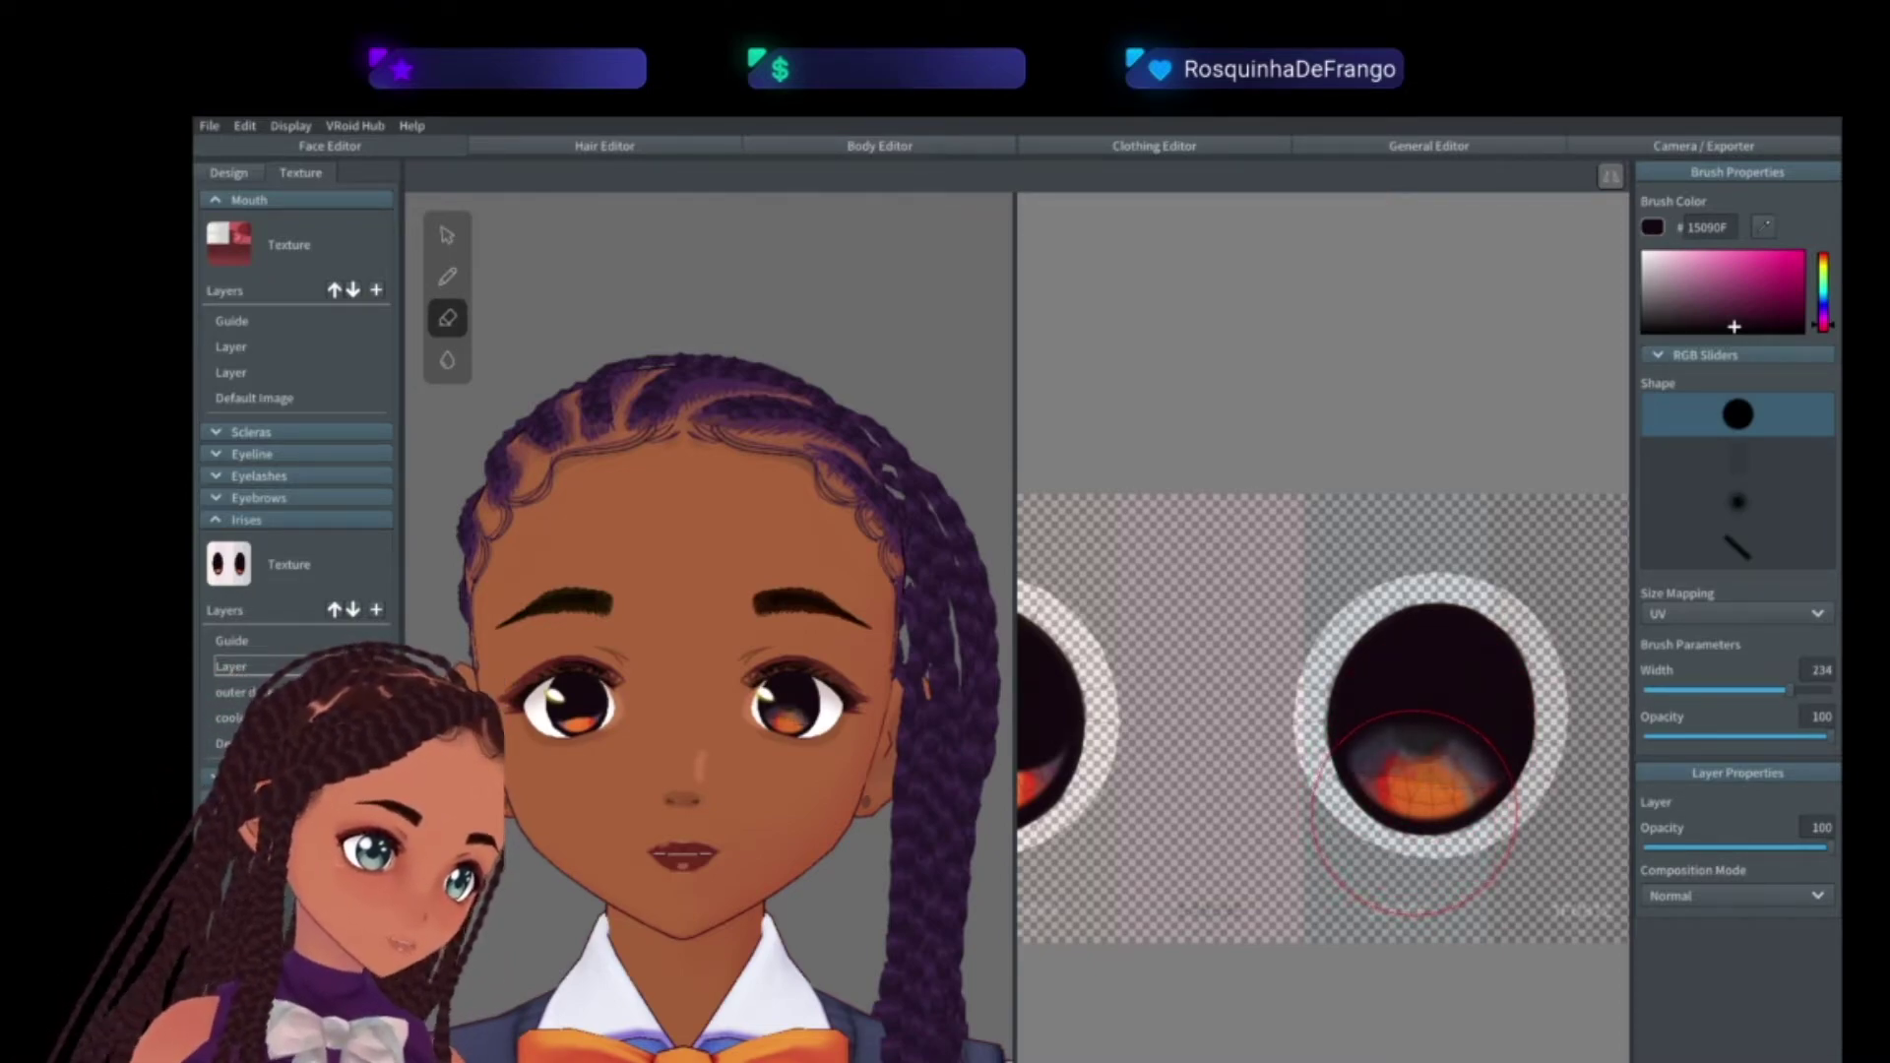
drag(1354, 746, 1564, 759)
click(1207, 826)
drag(1208, 827, 1390, 794)
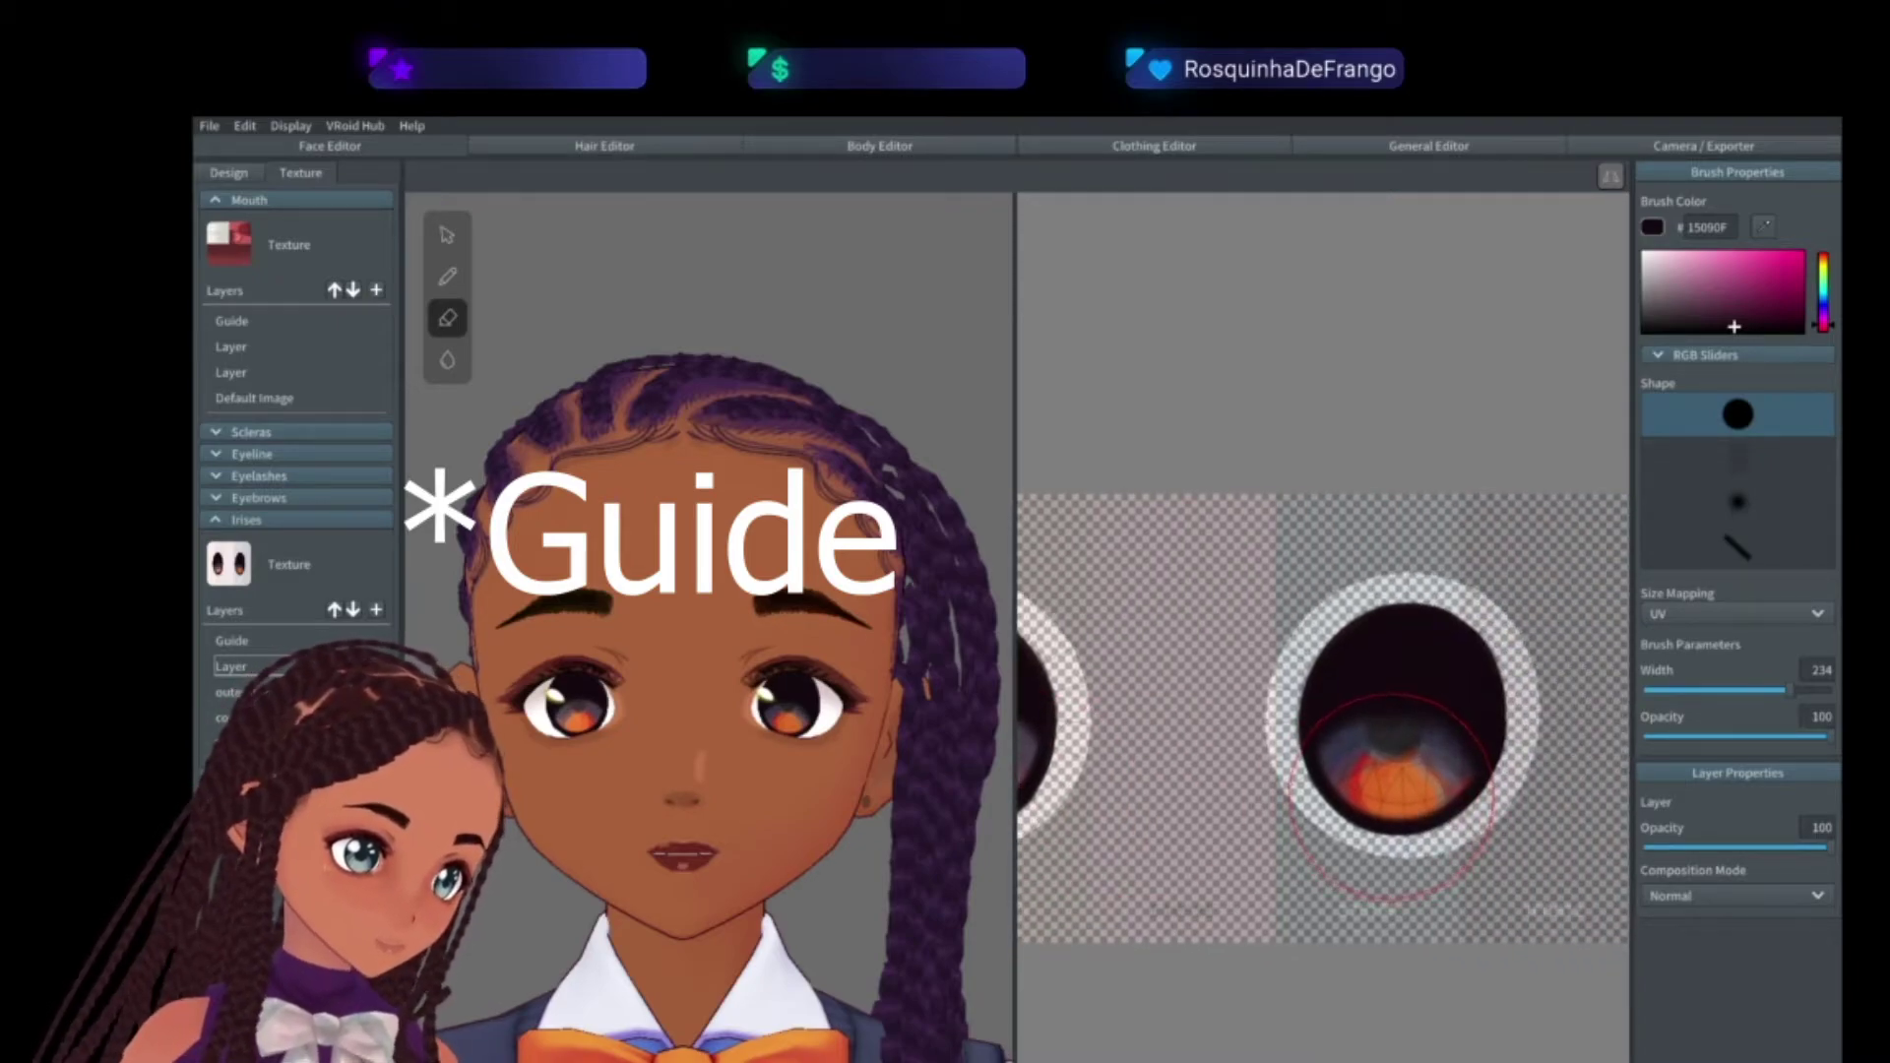
drag(1206, 761, 1337, 768)
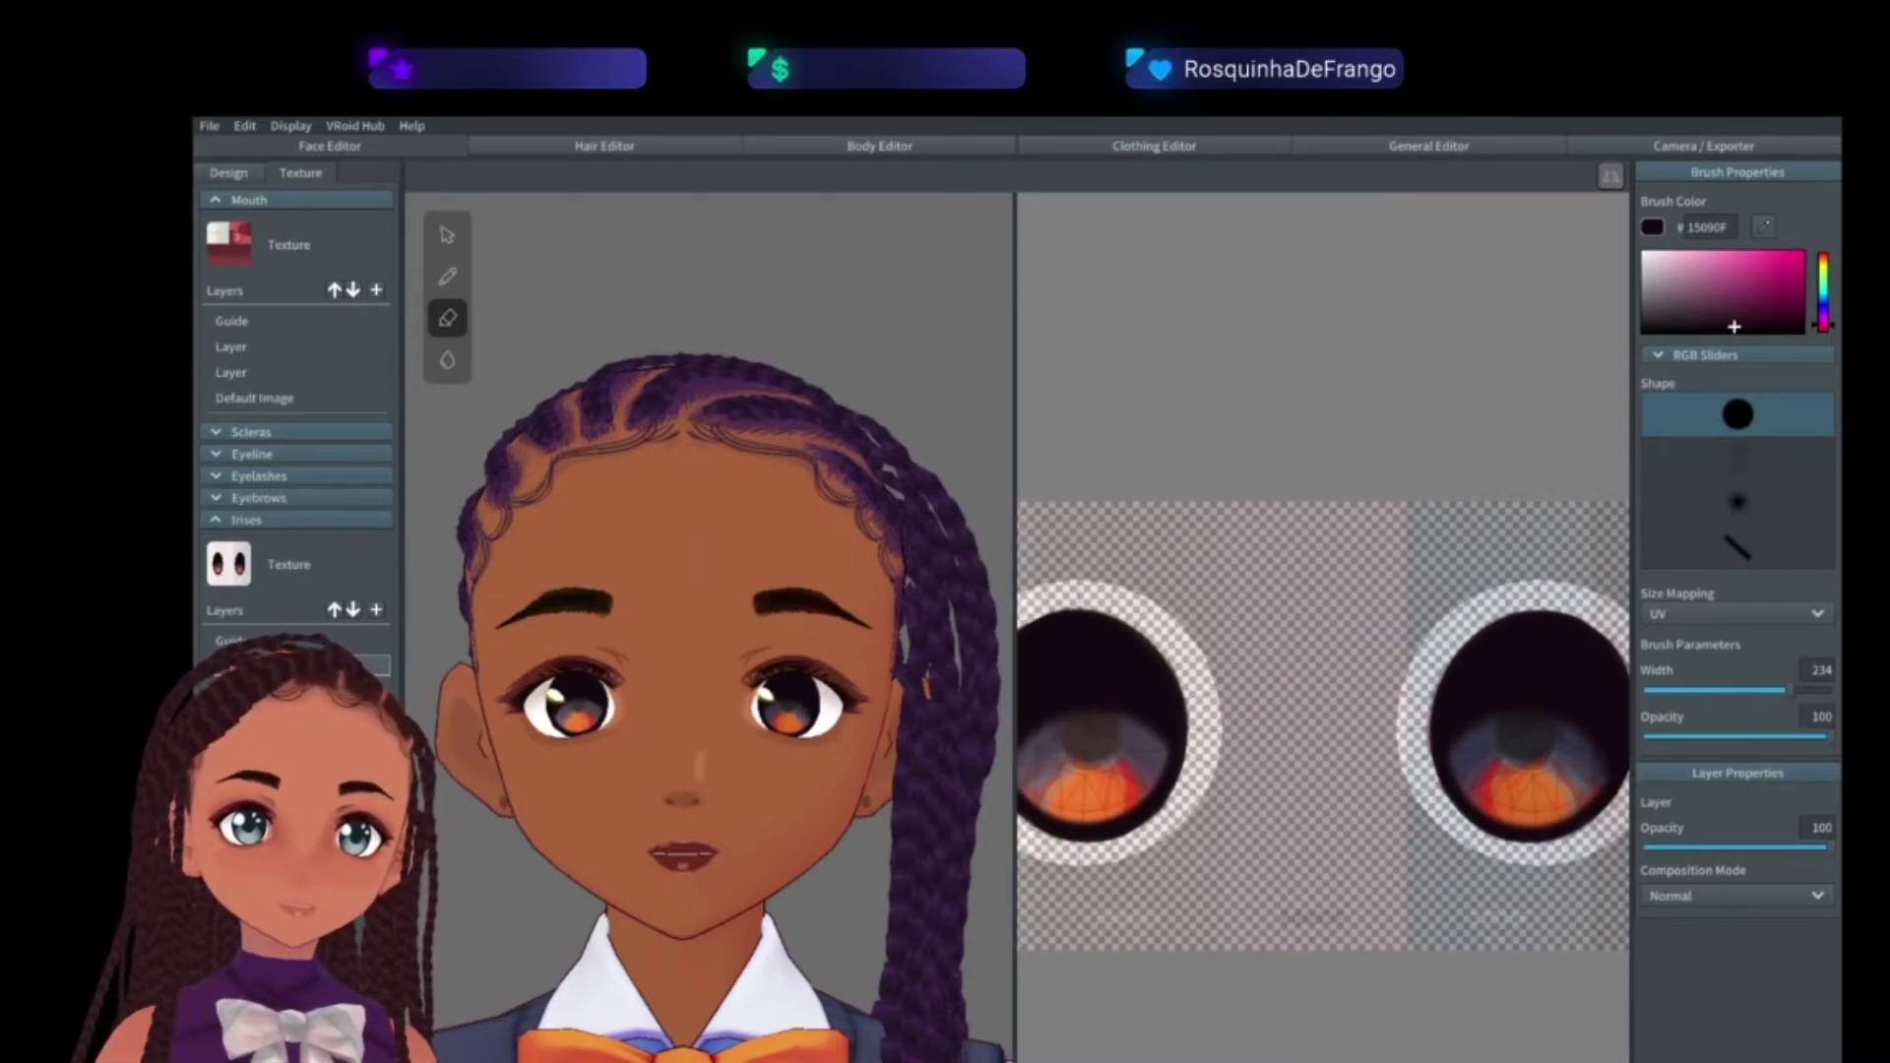
- Paint a round dark pupil in the centre of each iris with brush width 88 and colour 15090F
key(b)
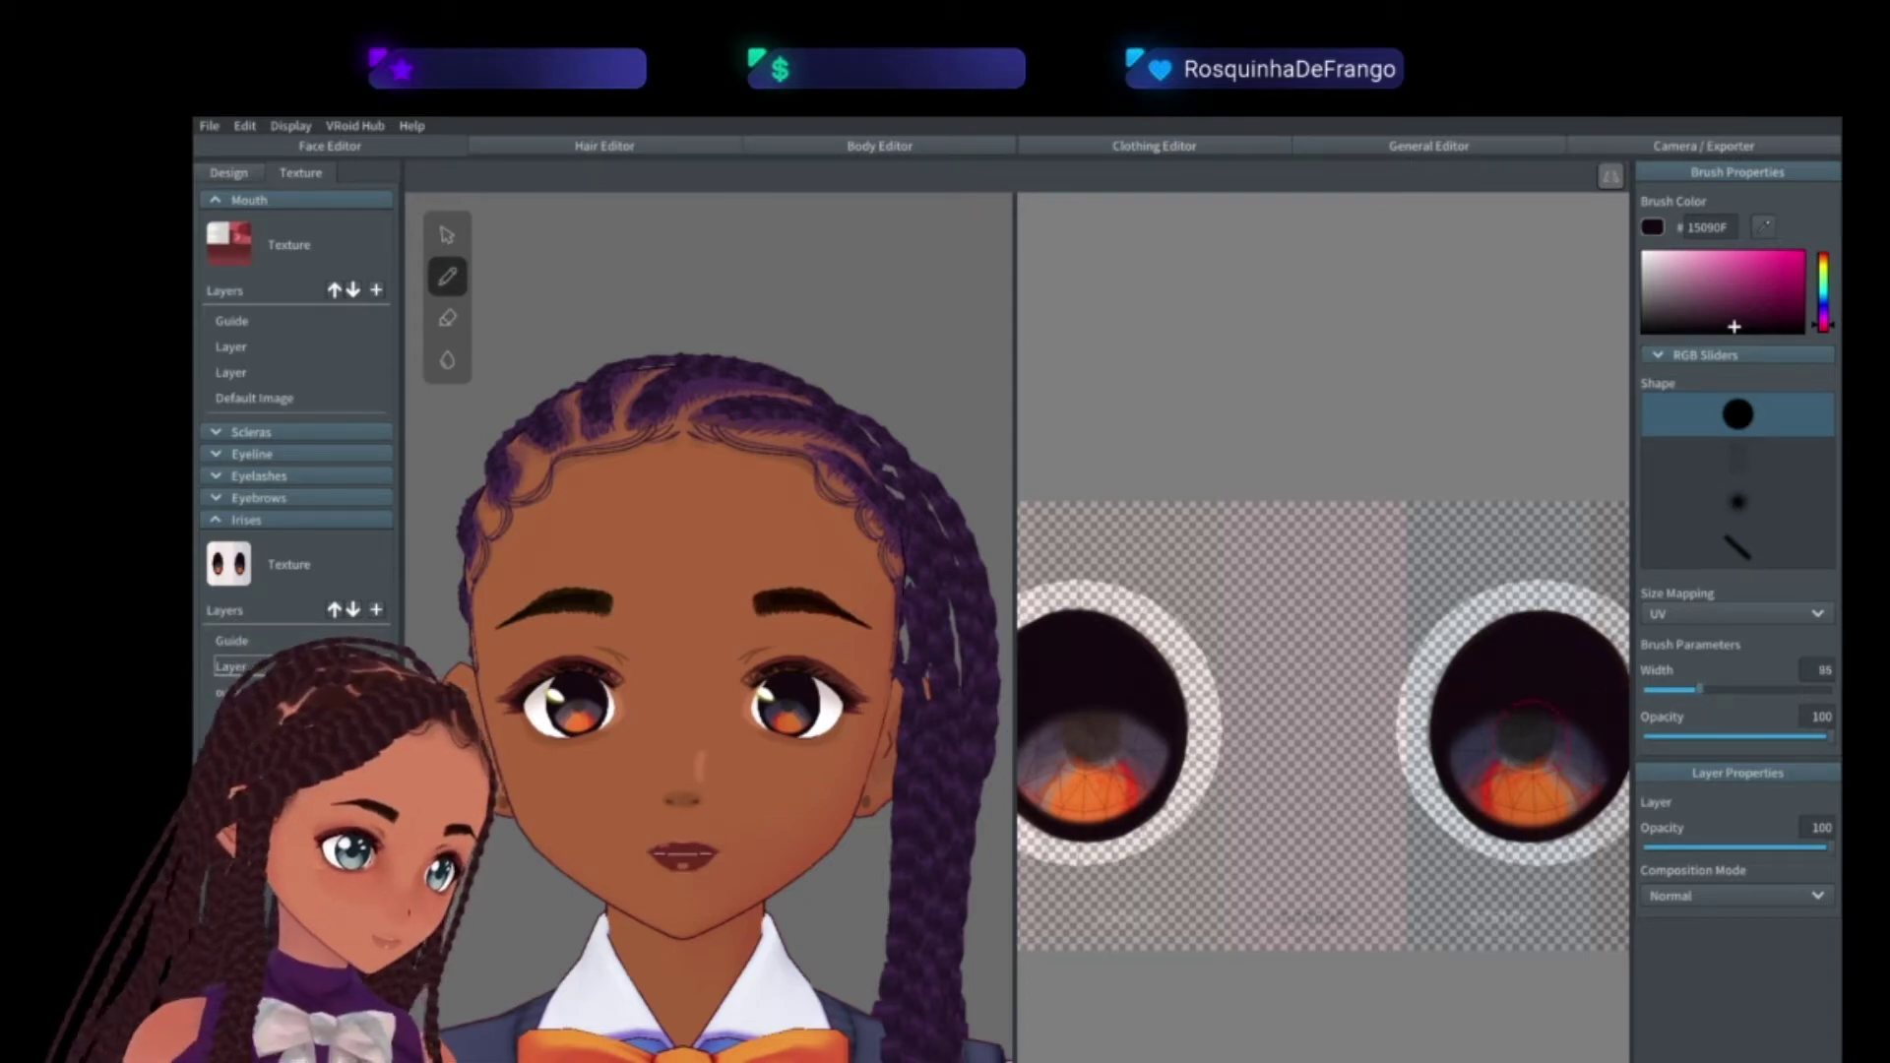
drag(1533, 734, 1531, 730)
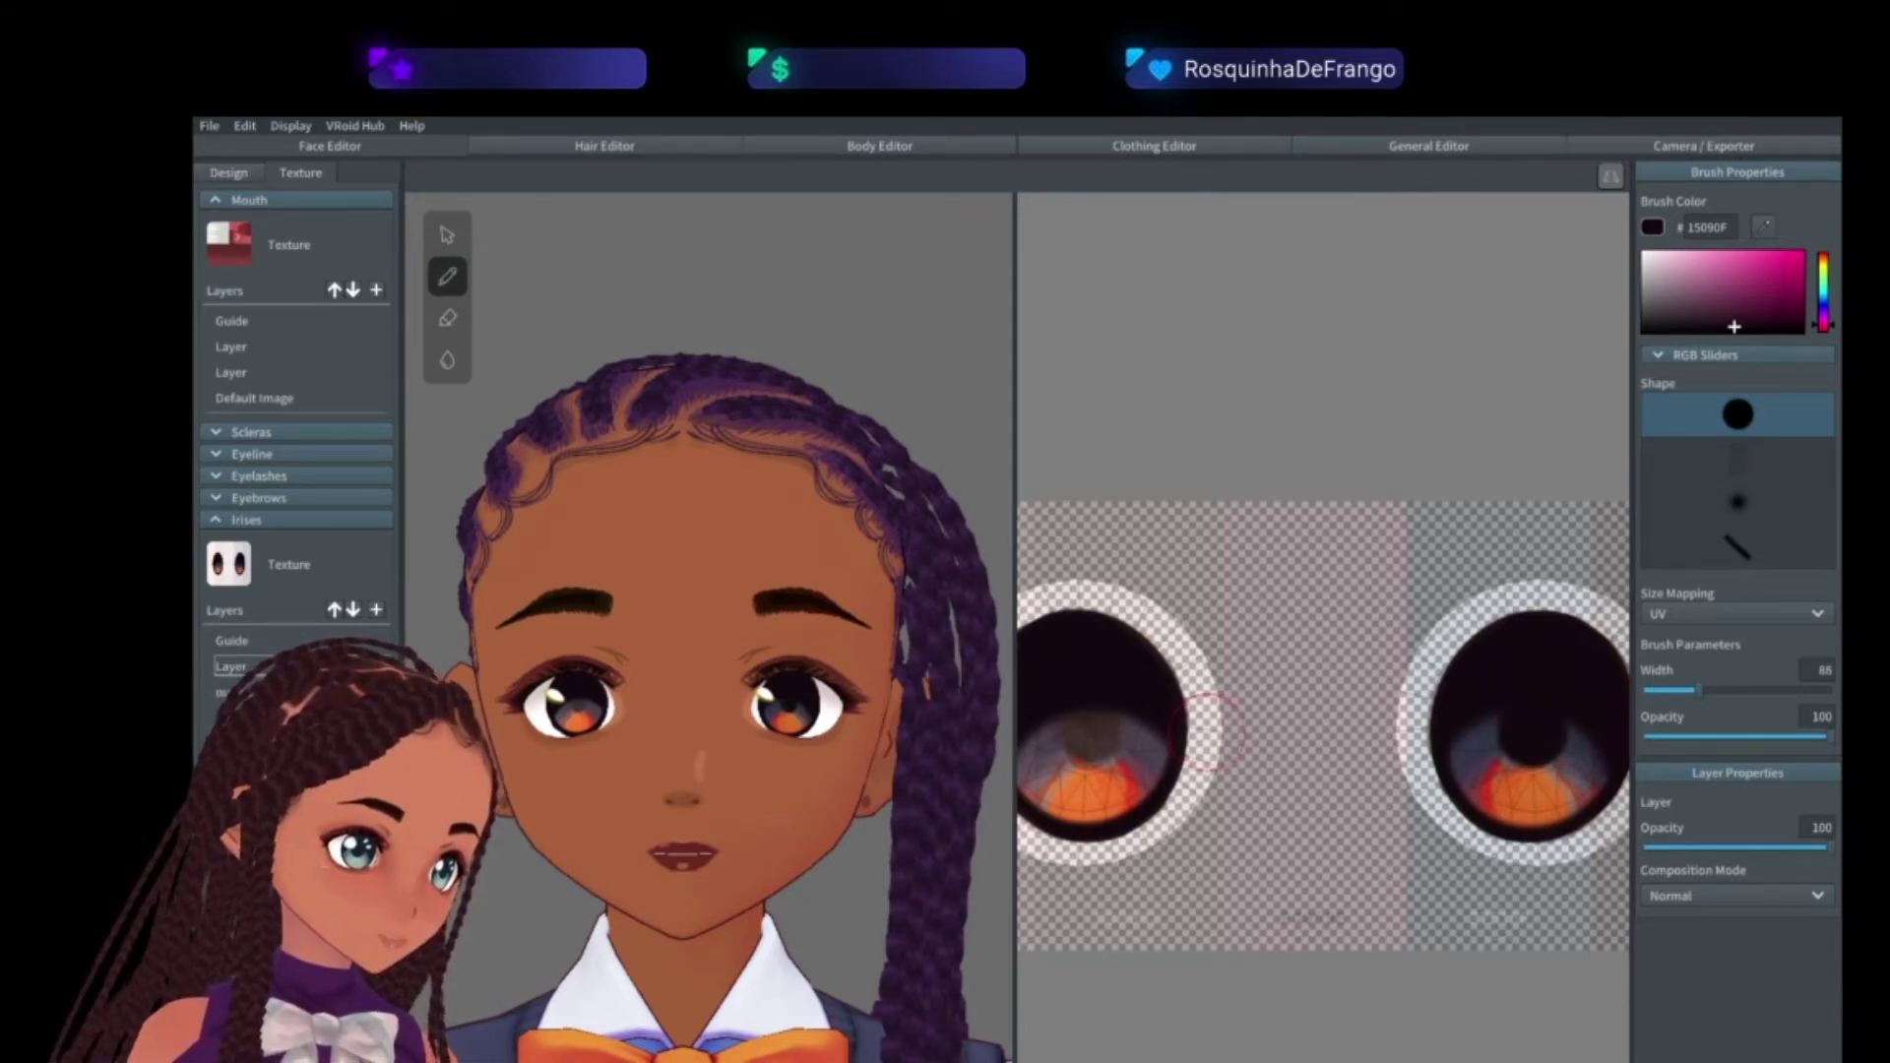
drag(1217, 732, 1320, 737)
drag(1193, 730, 1193, 732)
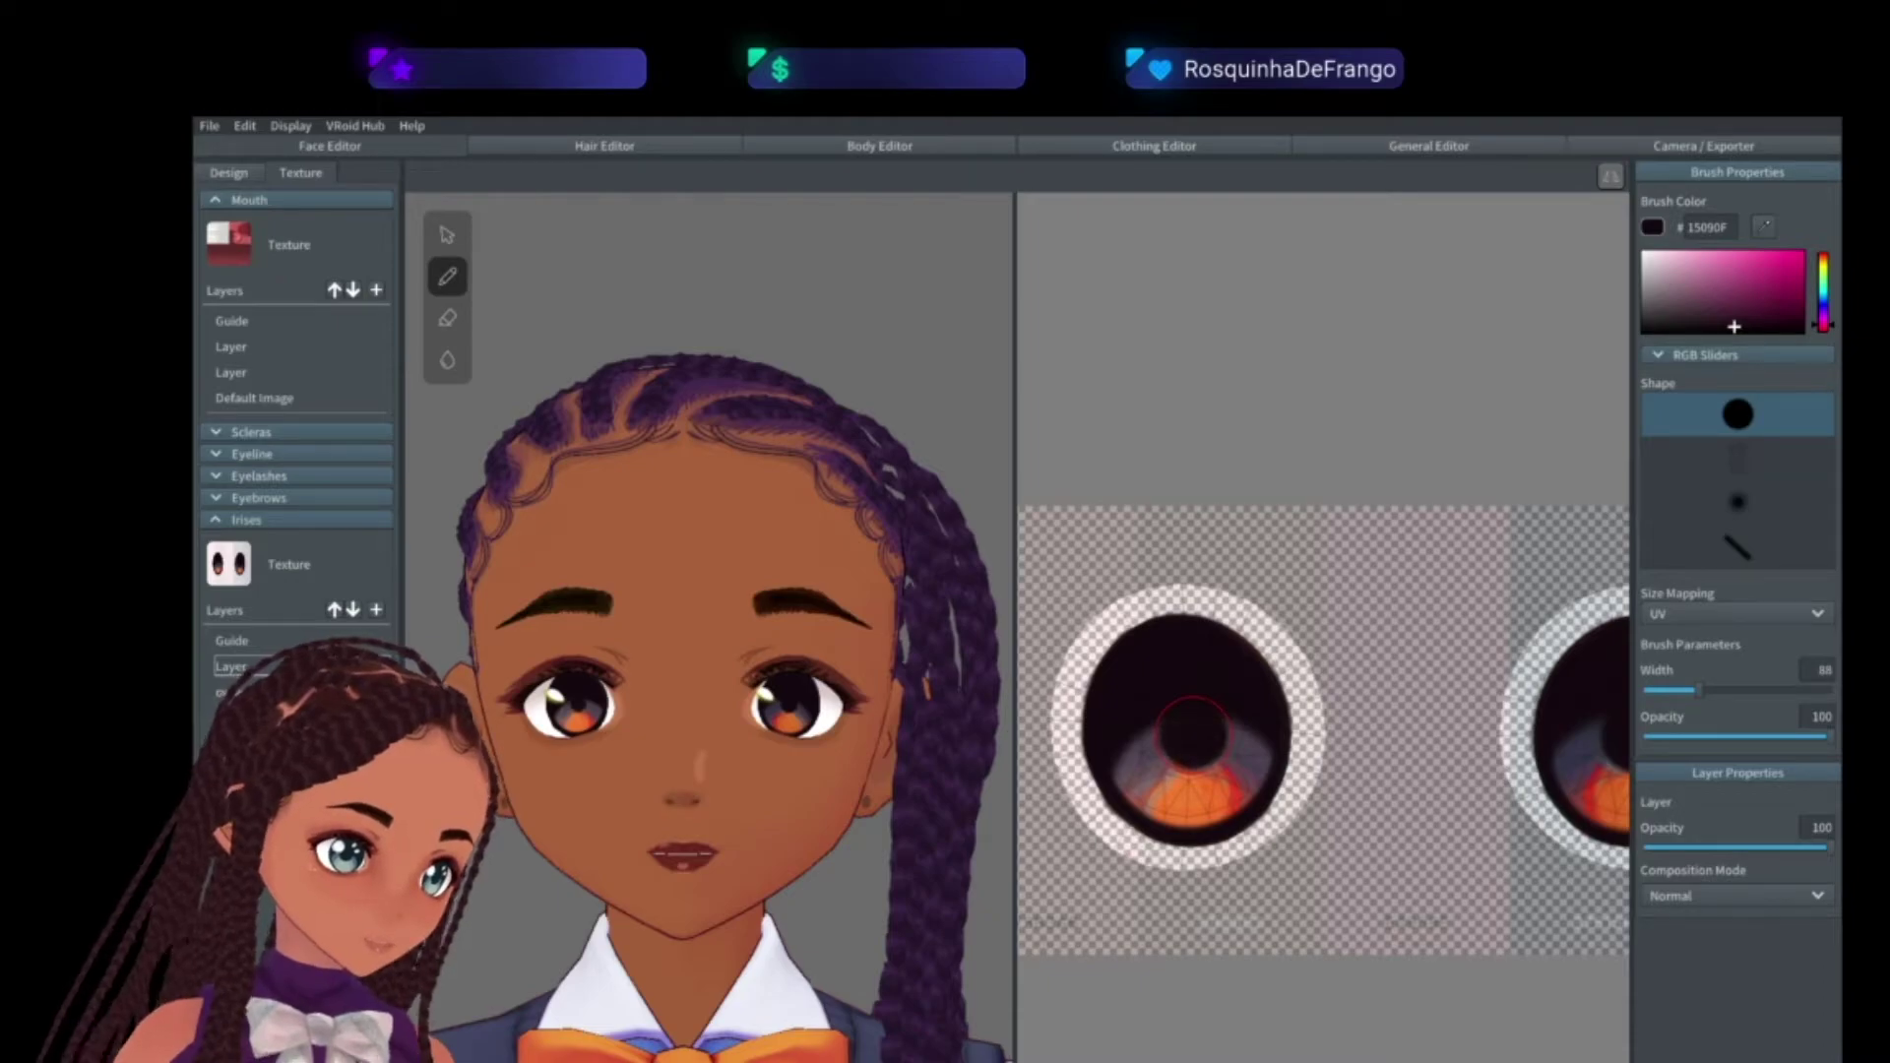
- Rename the irises layer holding the pupils and dark upper shading as "pupil dark"
right_click(273, 666)
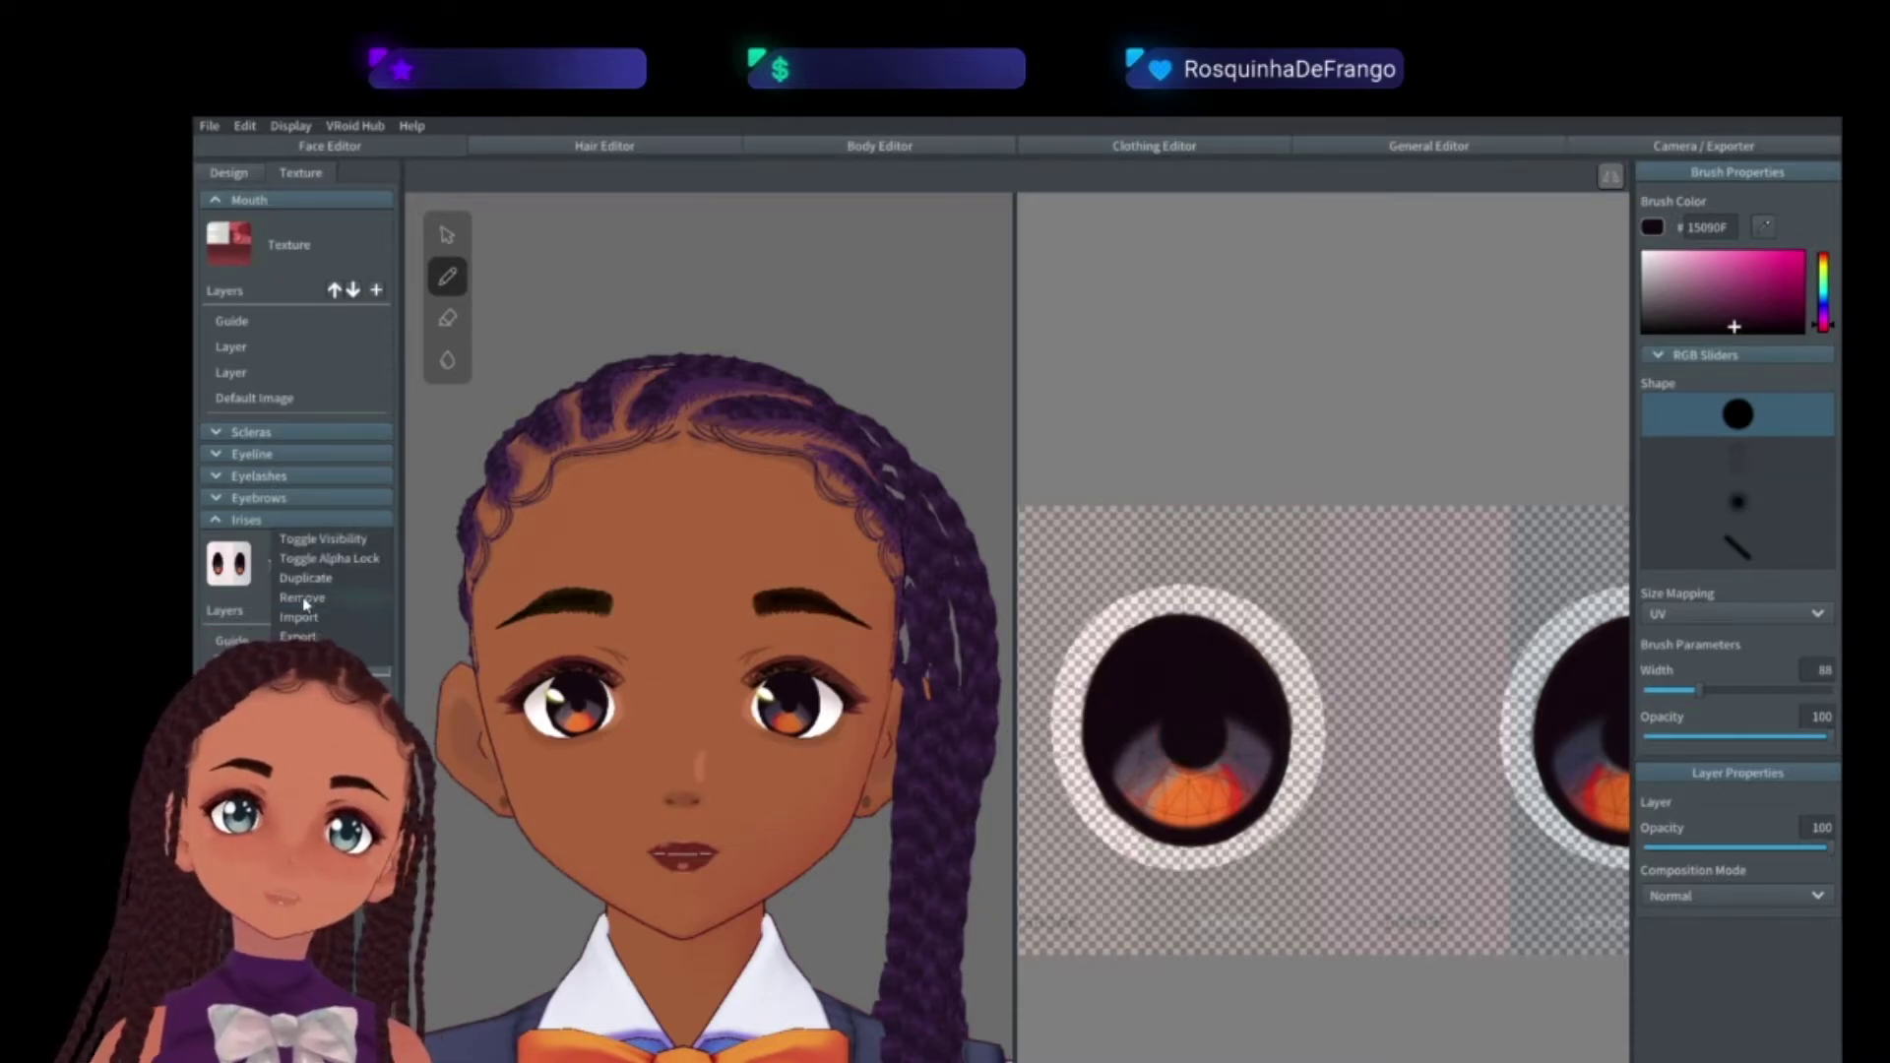
click(304, 602)
double_click(890, 590)
key(BackSpace)
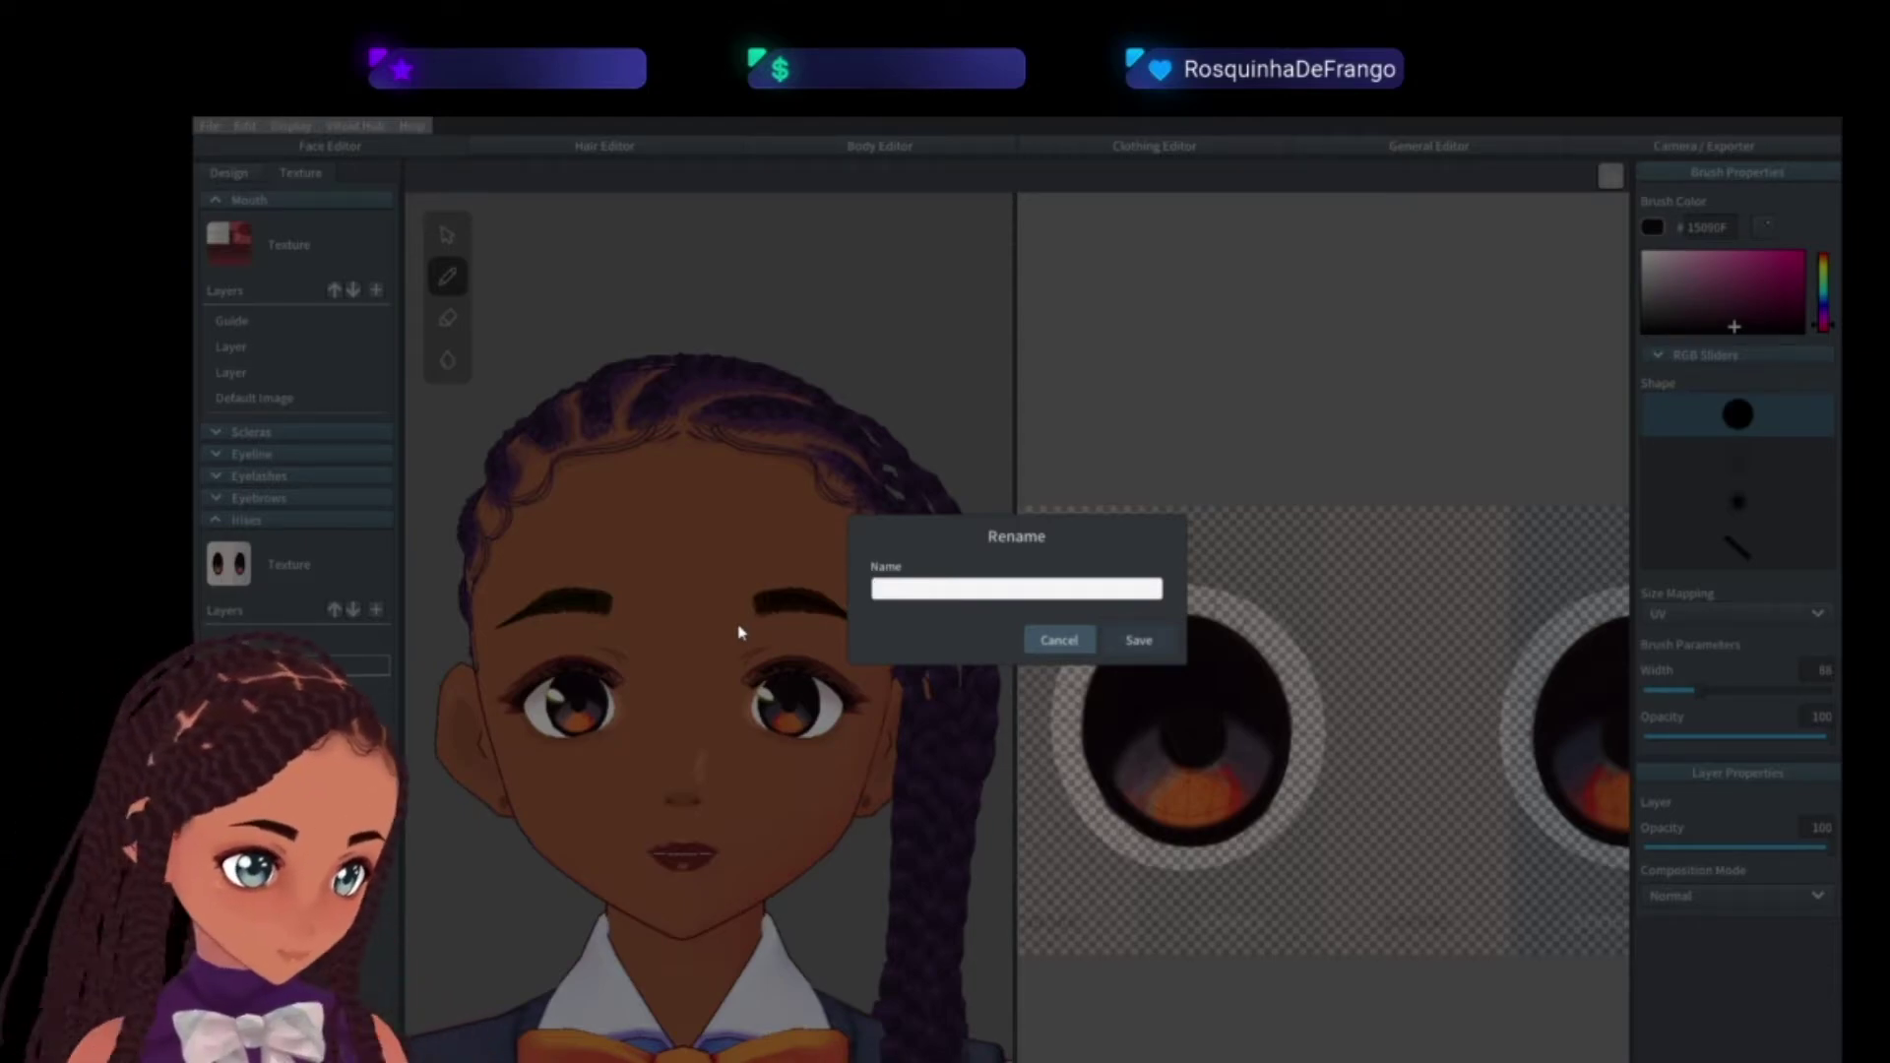
text(pupil)
text( base)
click(1148, 646)
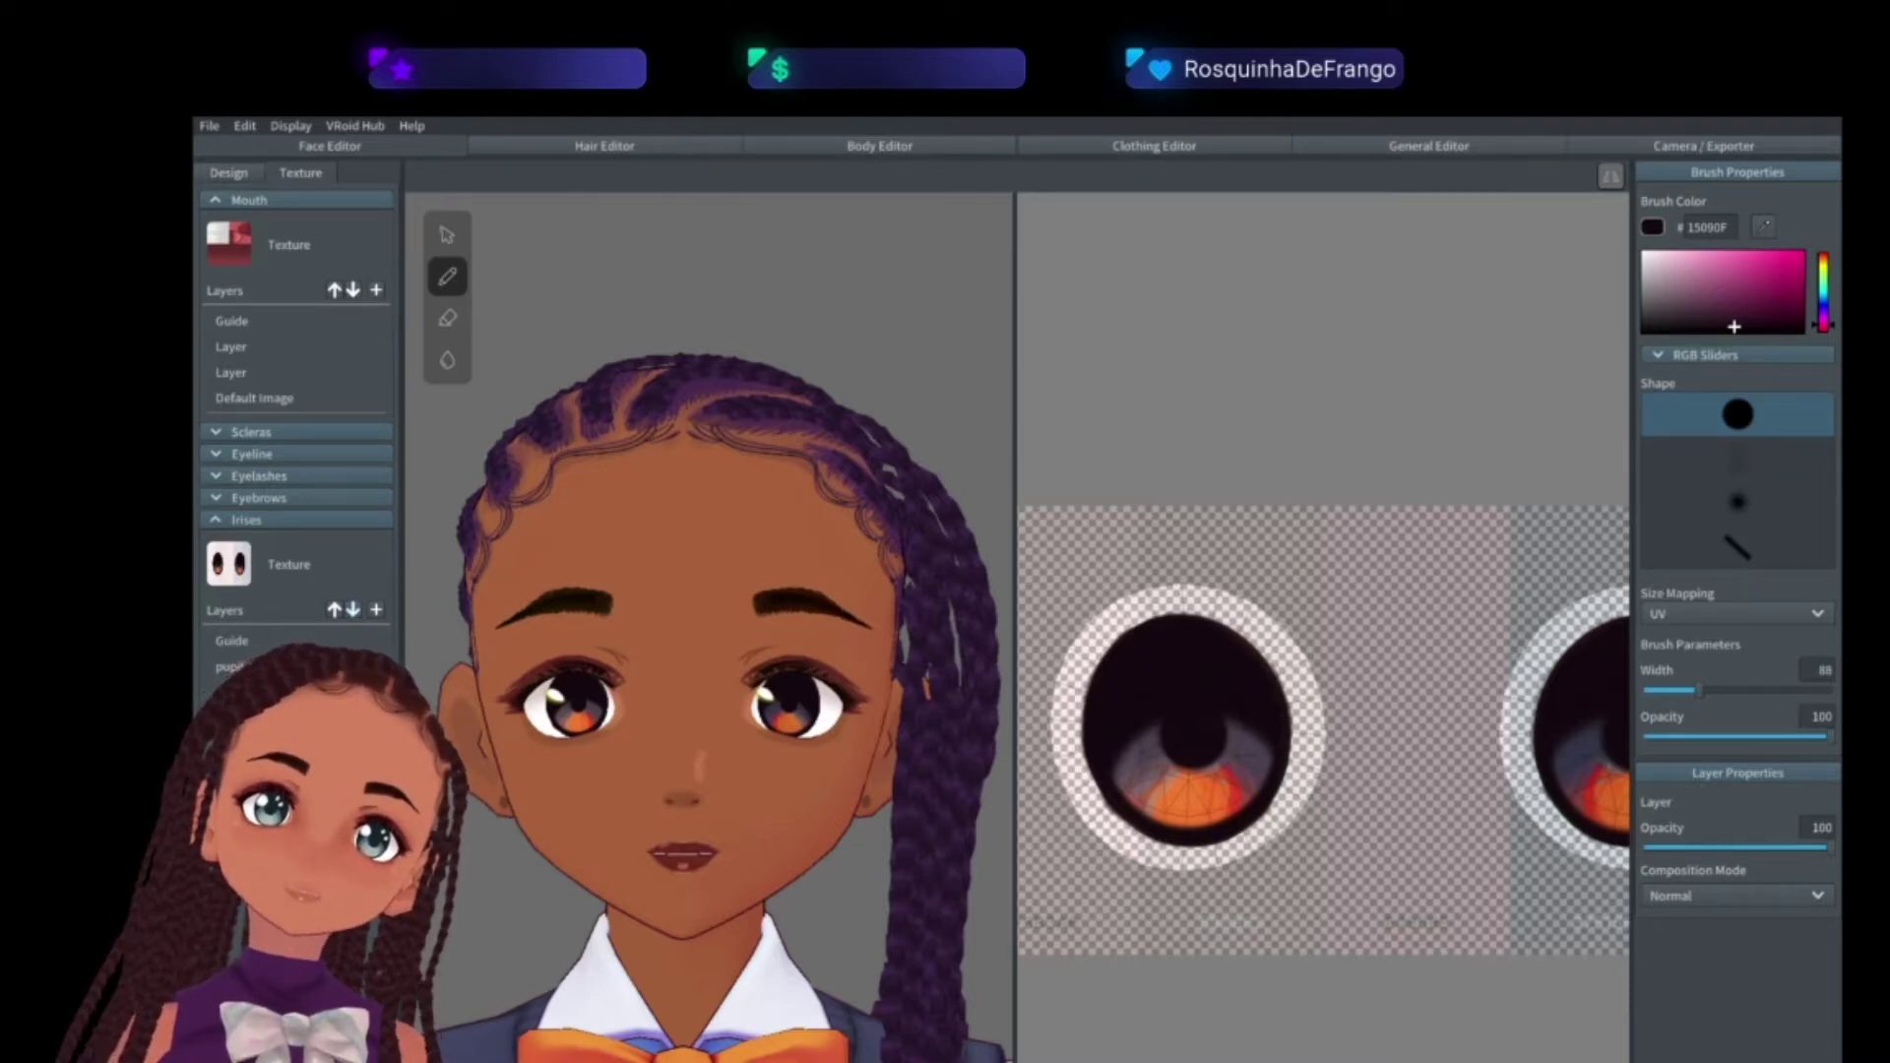
- Rename the new irises layer below "outer dark" as "3"
click(274, 663)
click(928, 595)
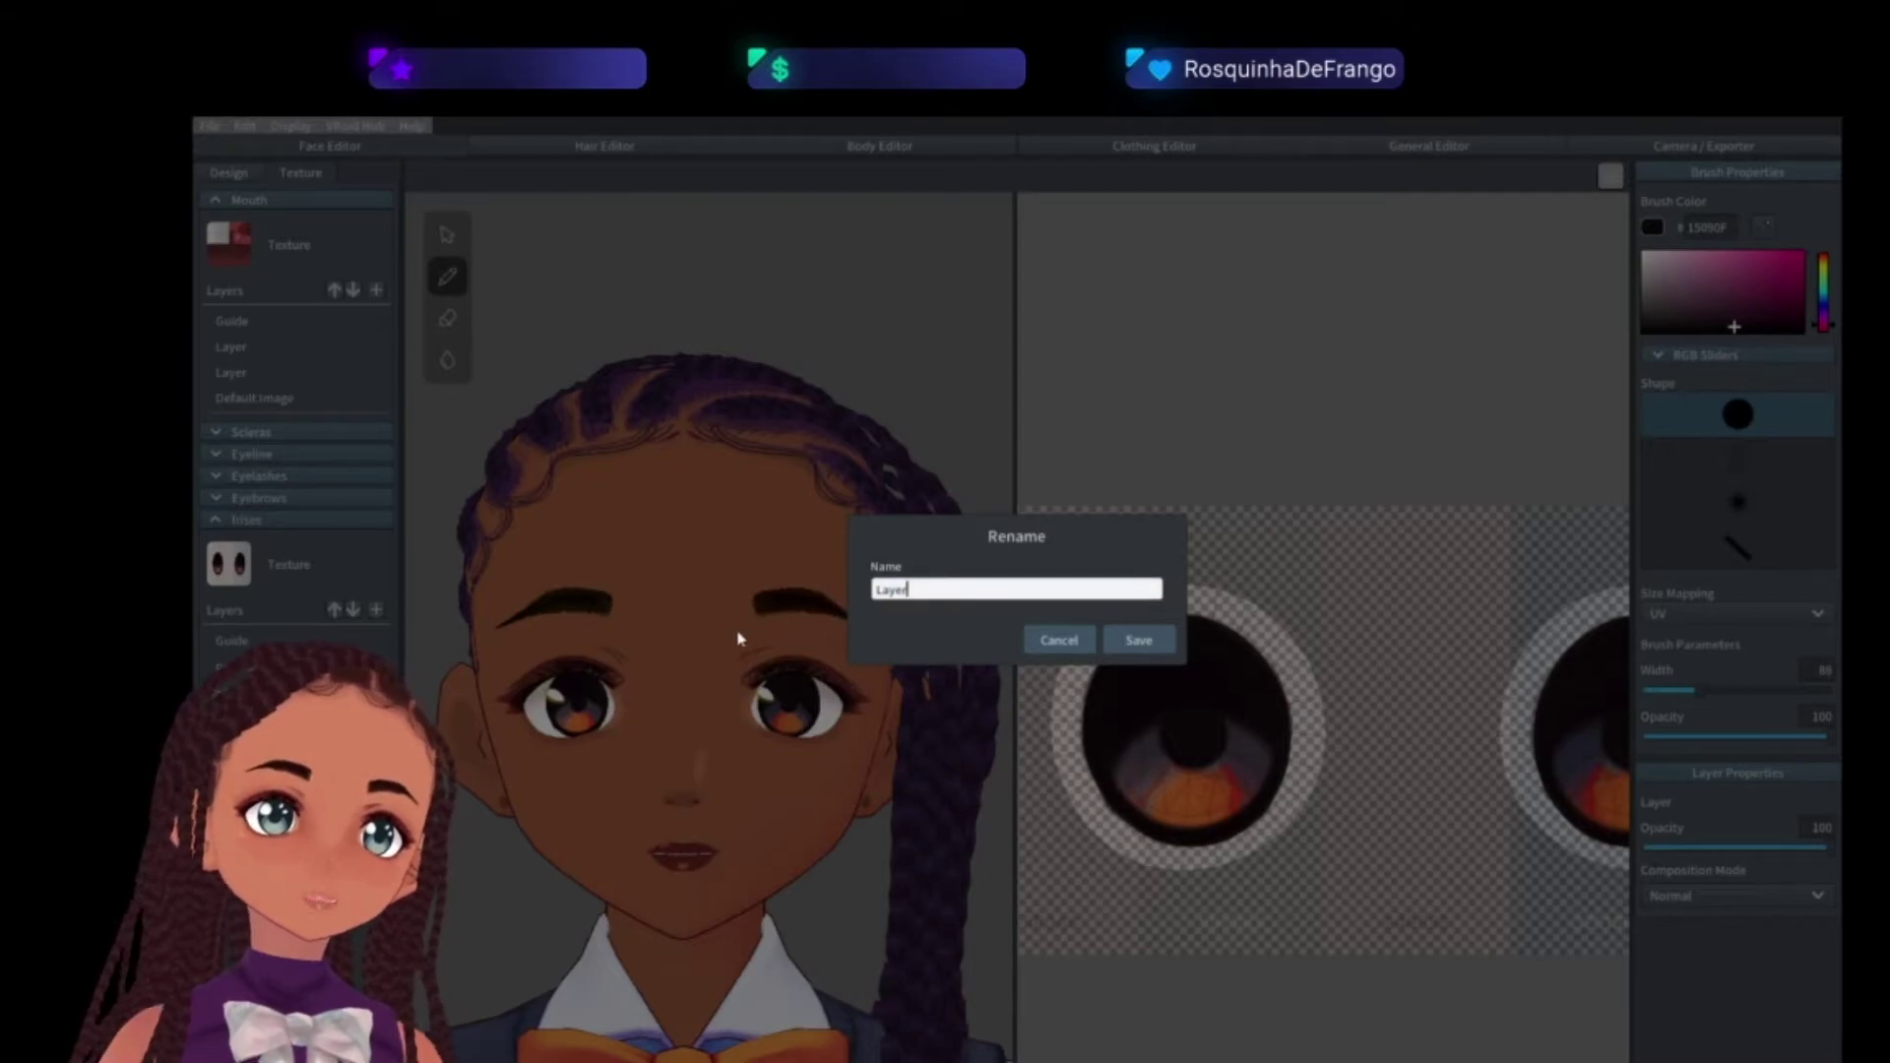
key(BackSpace)
key(BackSpace)
key(BackSpace)
key(BackSpace)
key(BackSpace)
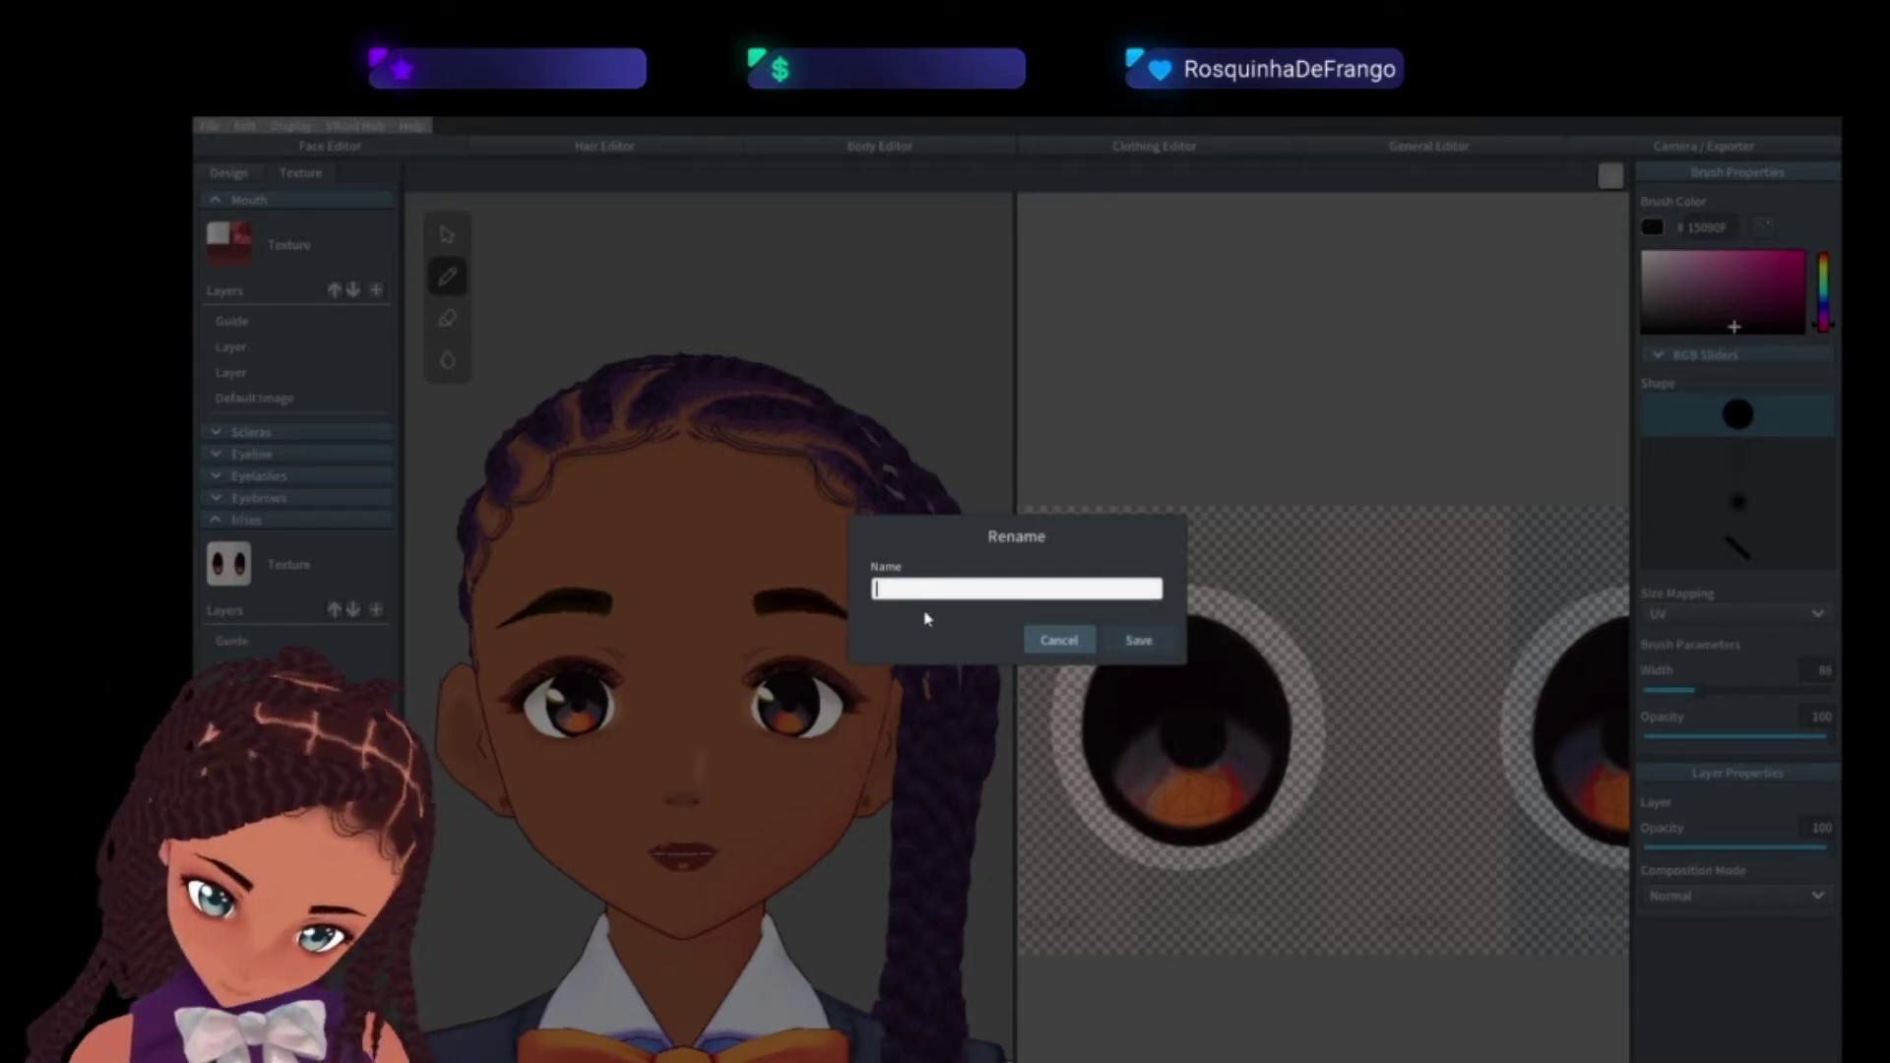
text(1)
click(1120, 640)
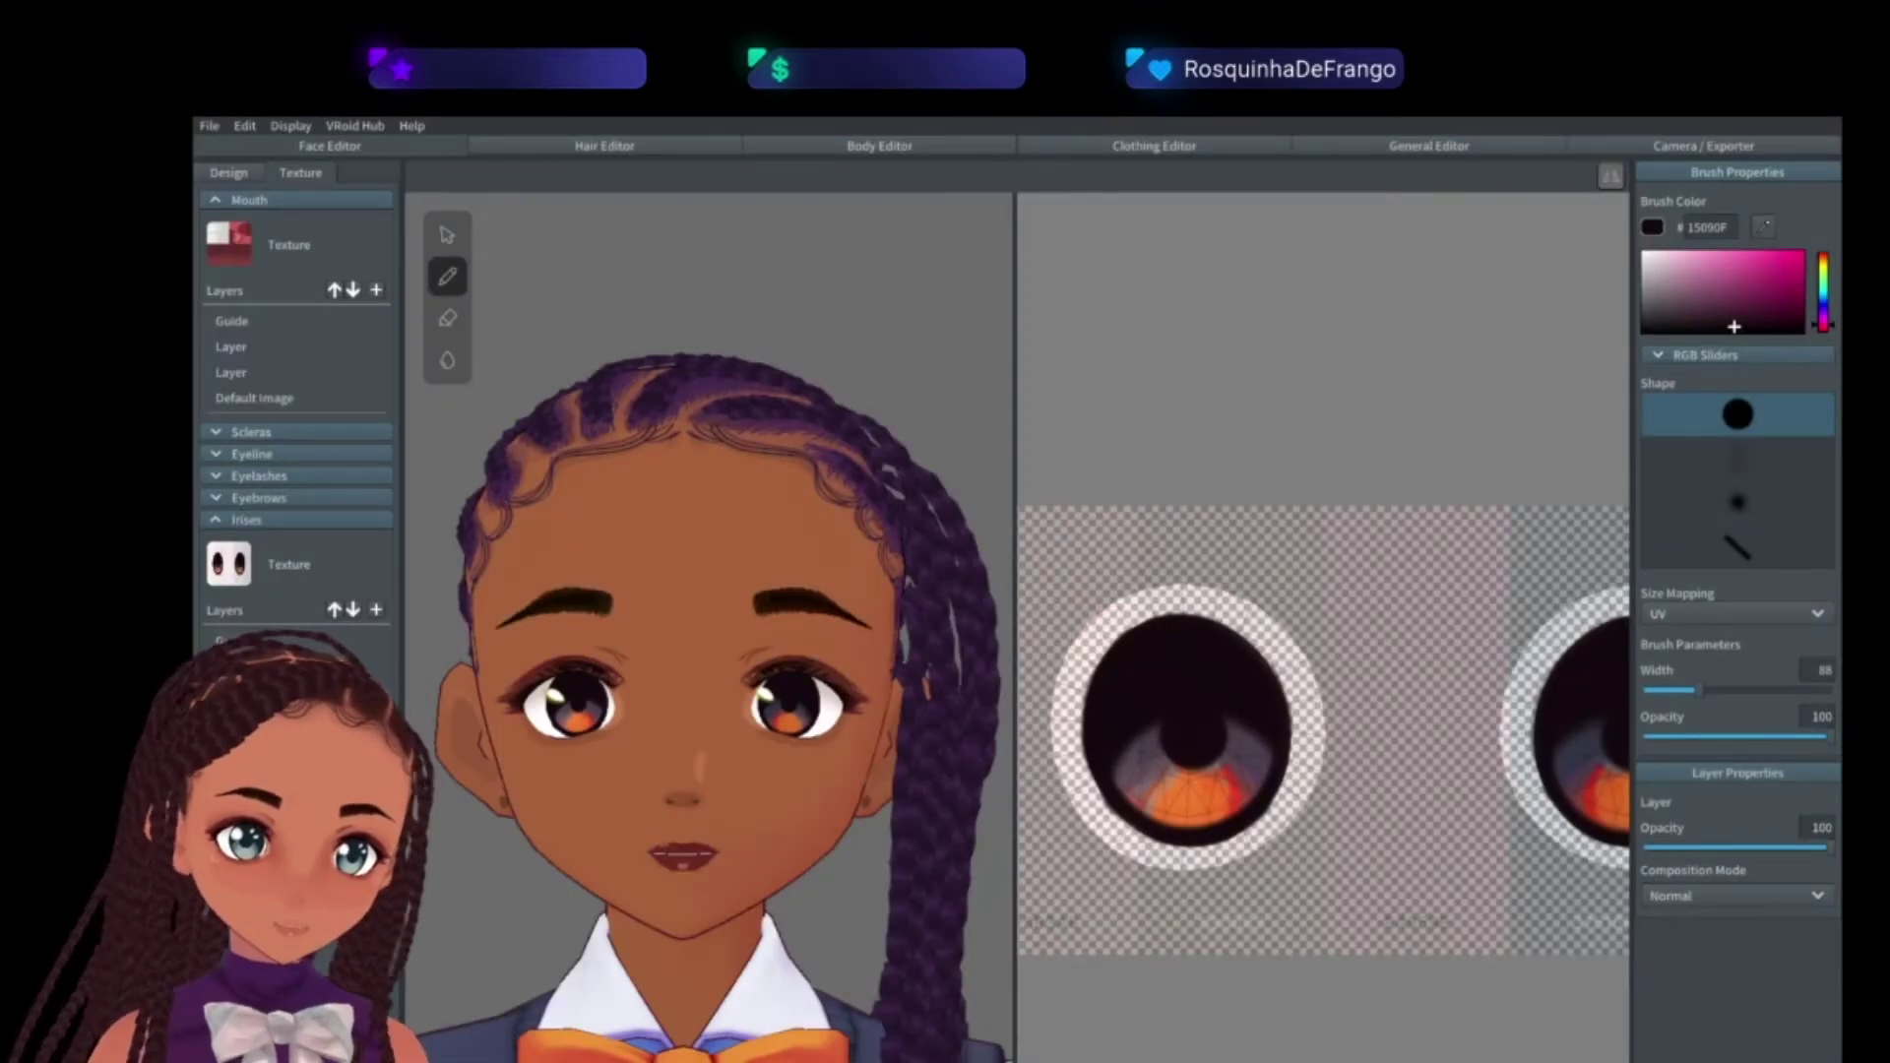
- Show the cooler palette layer at 93 opacity and sample the dark teal 37515F swatch as the brush colour
click(229, 743)
drag(1683, 847, 1819, 834)
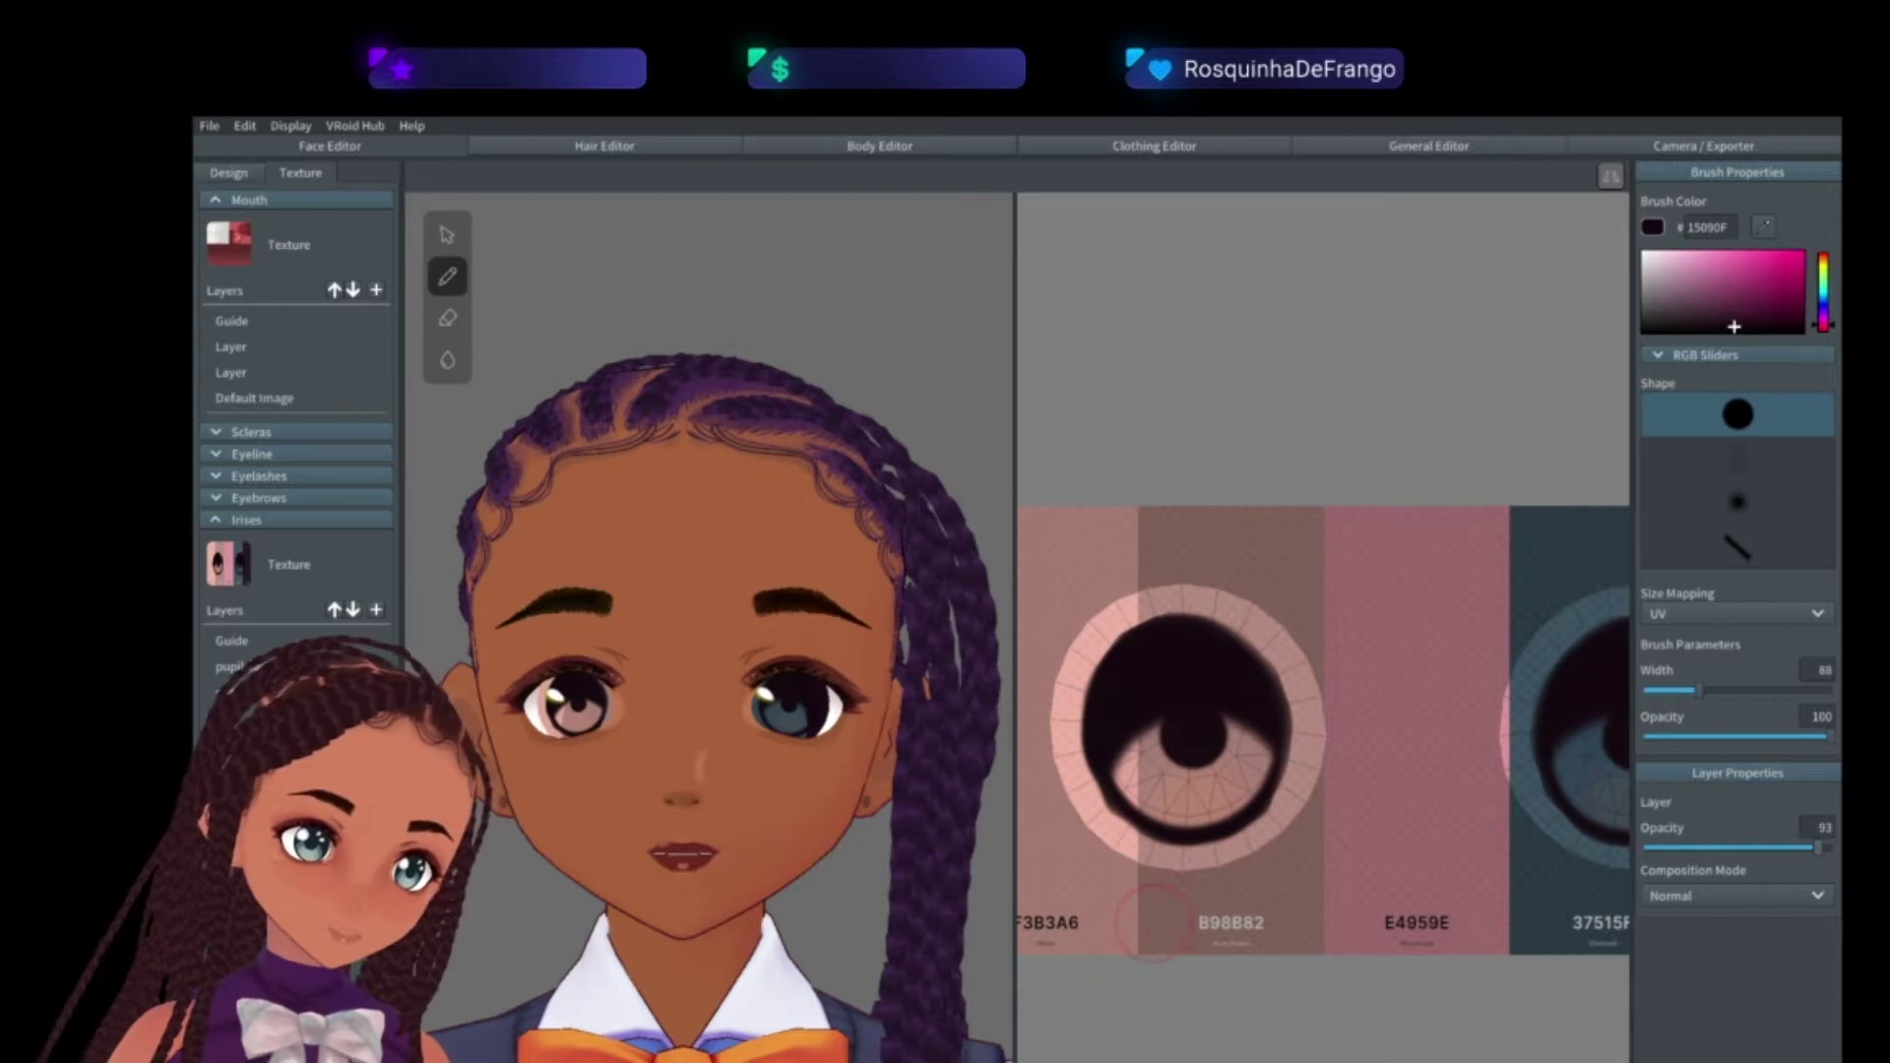
scroll(1291, 807, down, 1)
scroll(1291, 807, down, 2)
drag(1270, 866, 1252, 878)
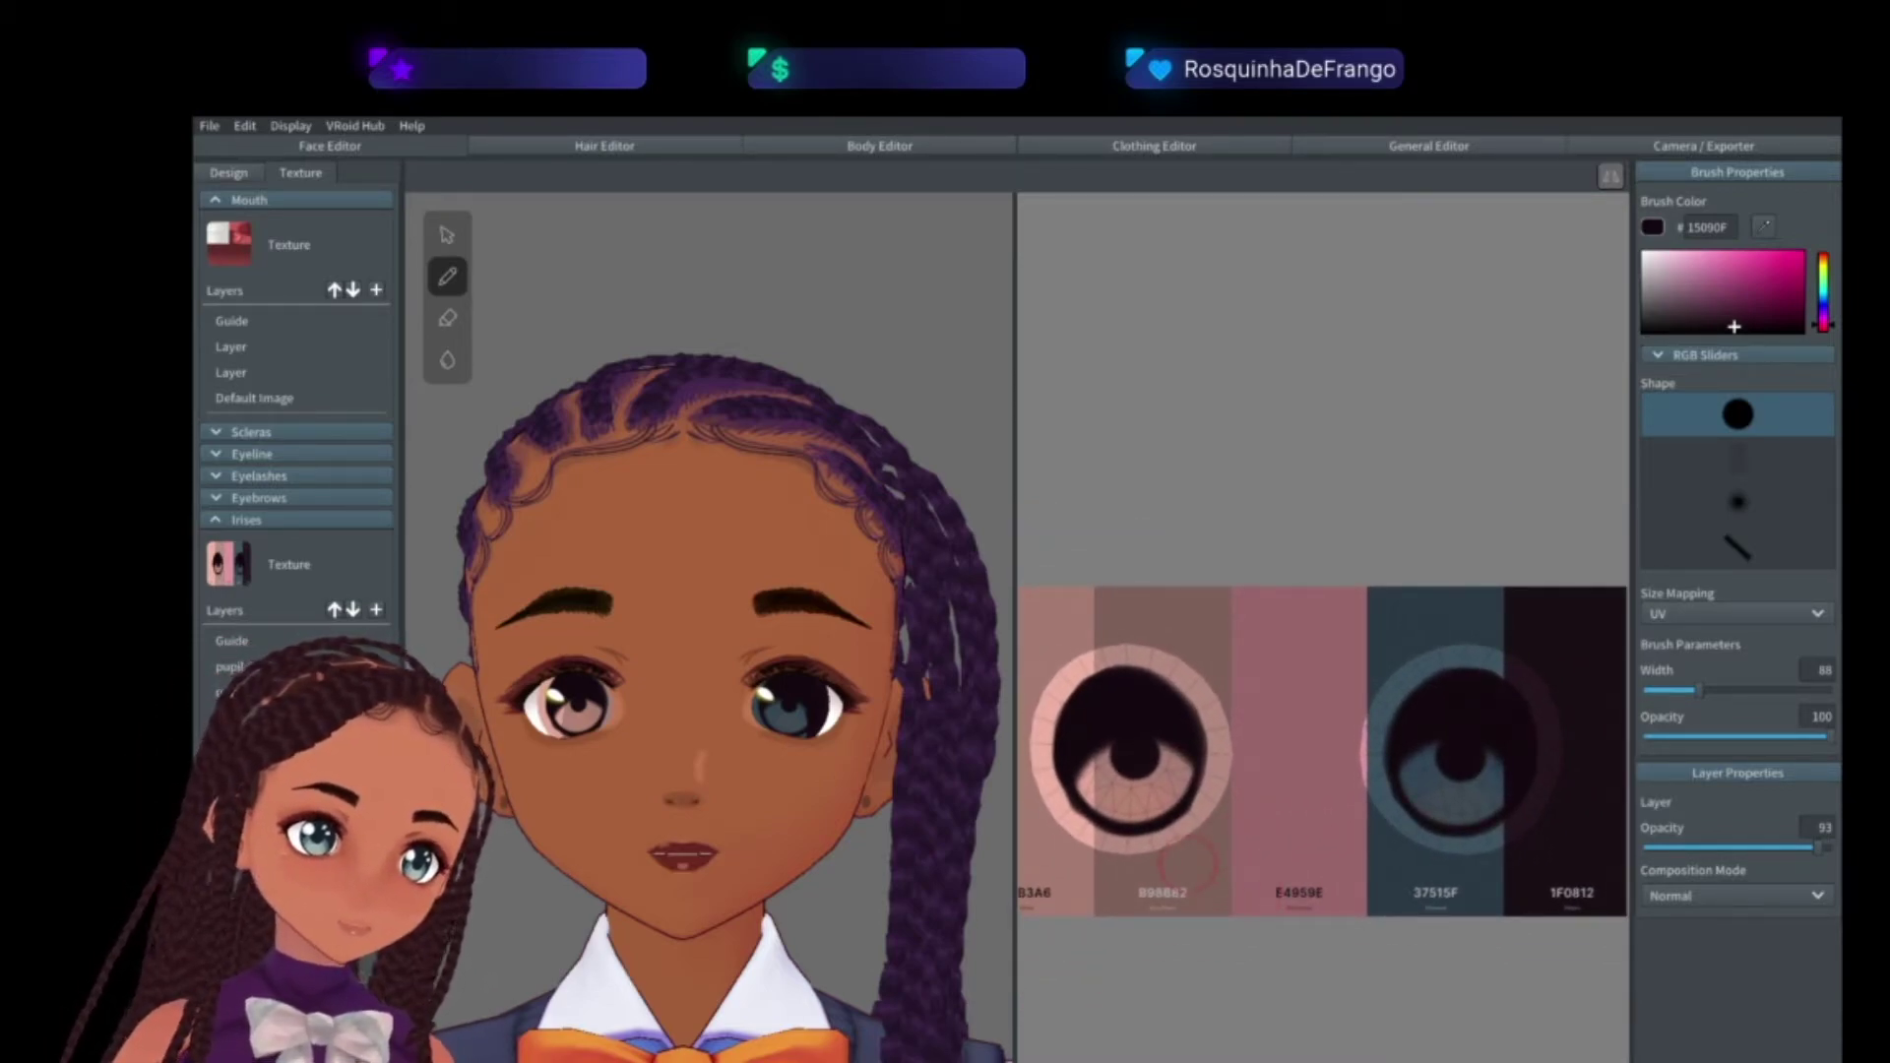
click(1763, 227)
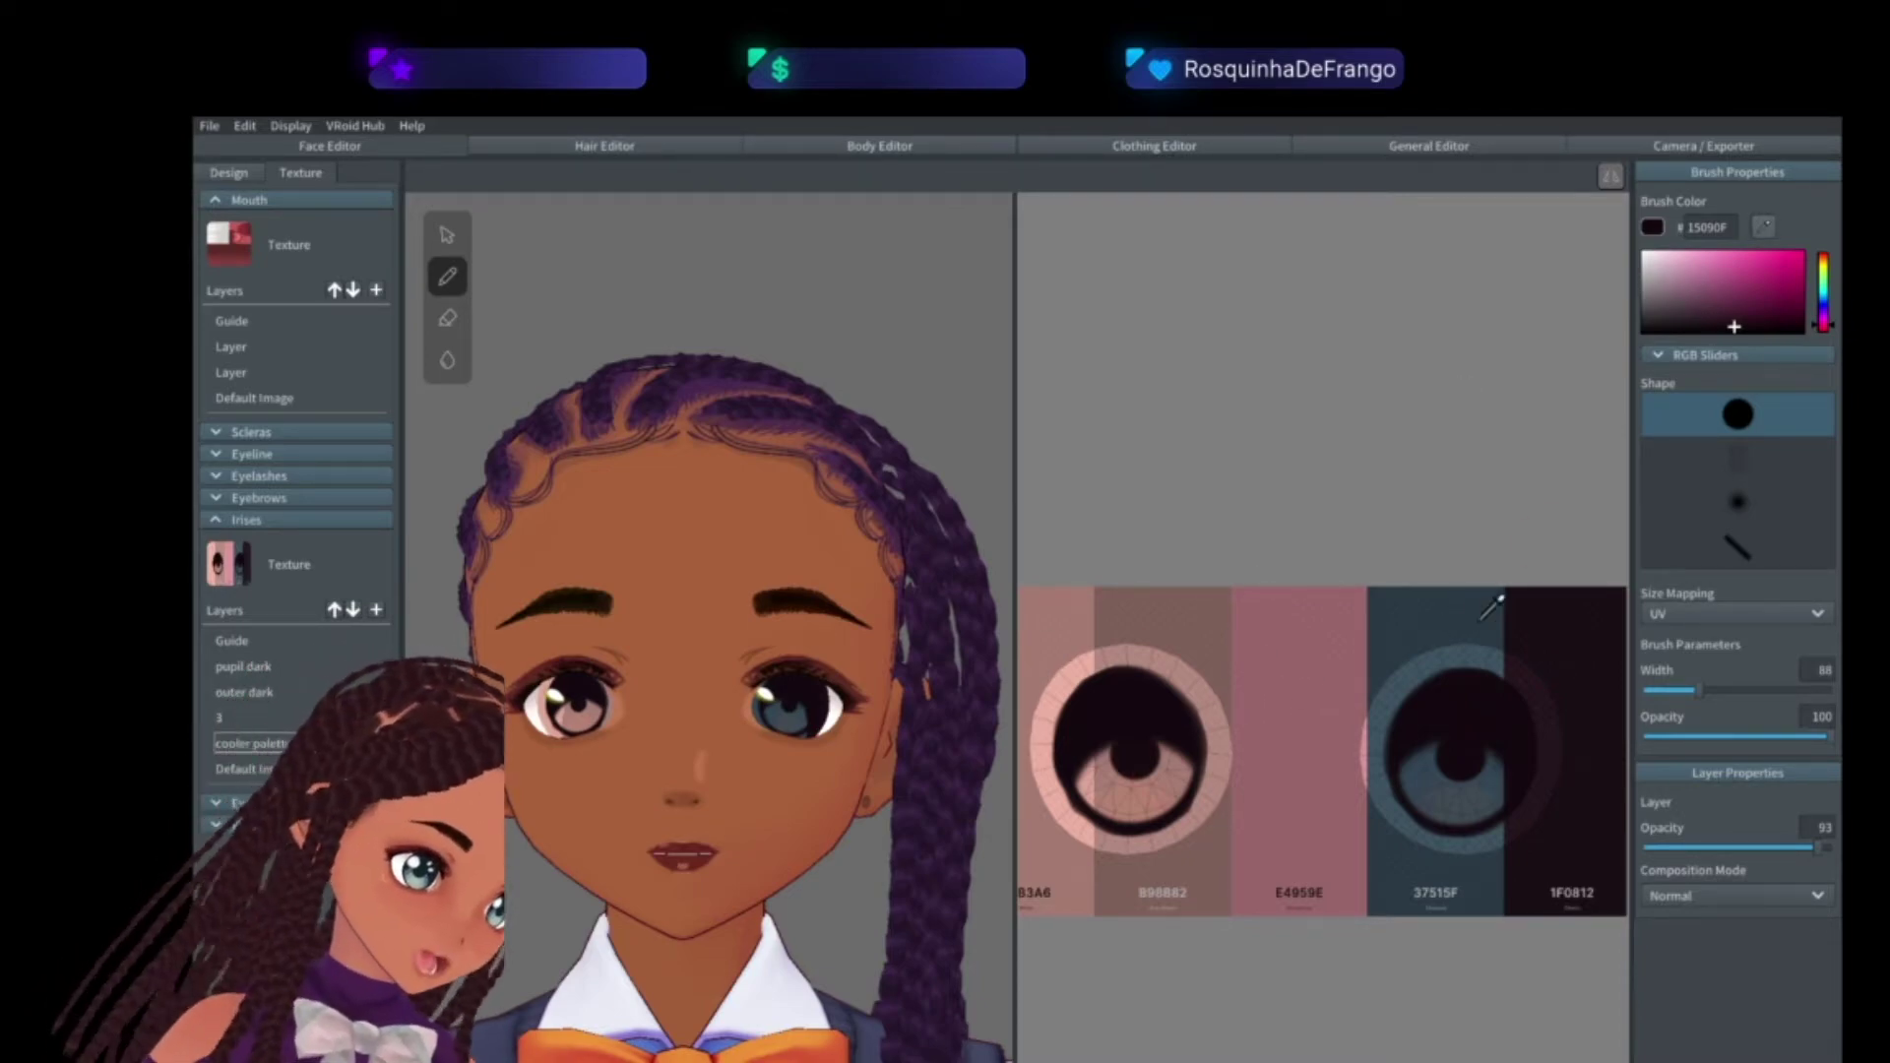
click(1445, 629)
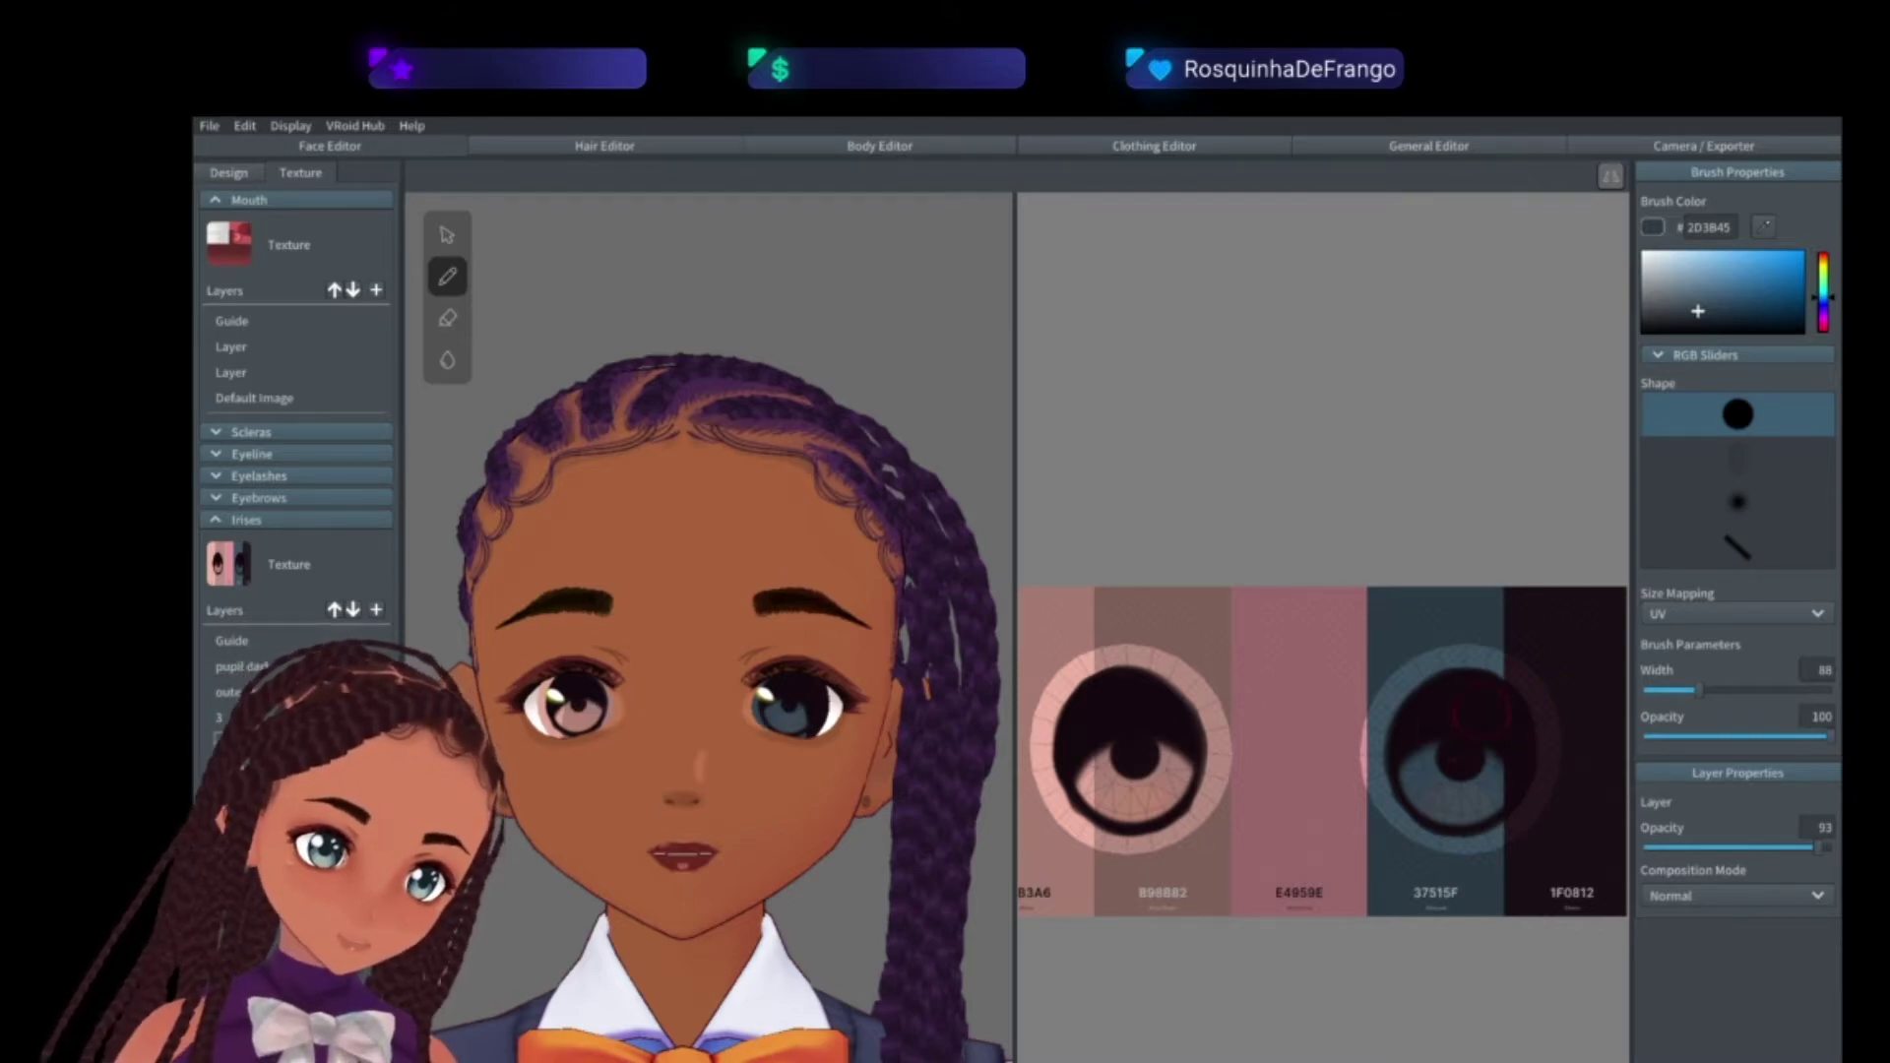
- Fill the lower part of both irises with the dark teal 2D3B45 on layer "3" using brush width 88
click(237, 717)
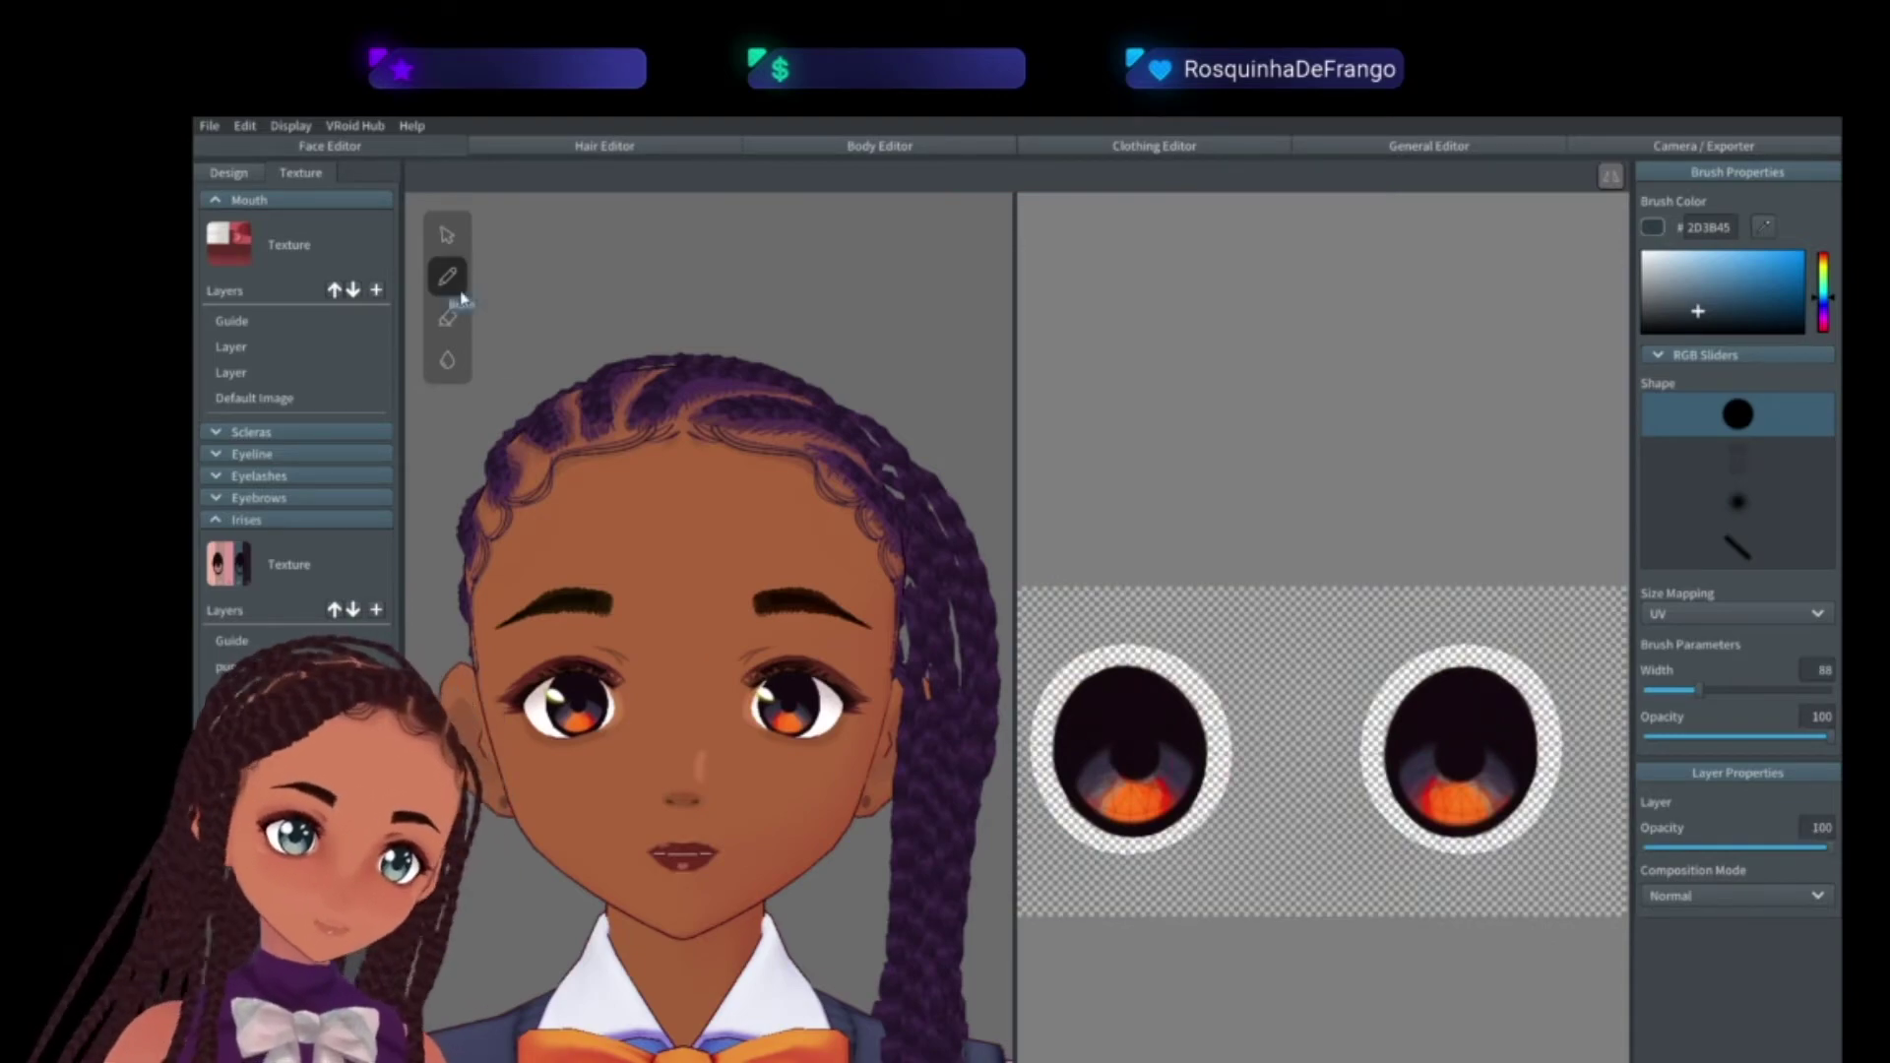
mouse_move(1100, 767)
mouse_down()
mouse_move(1157, 795)
mouse_move(1122, 802)
mouse_up()
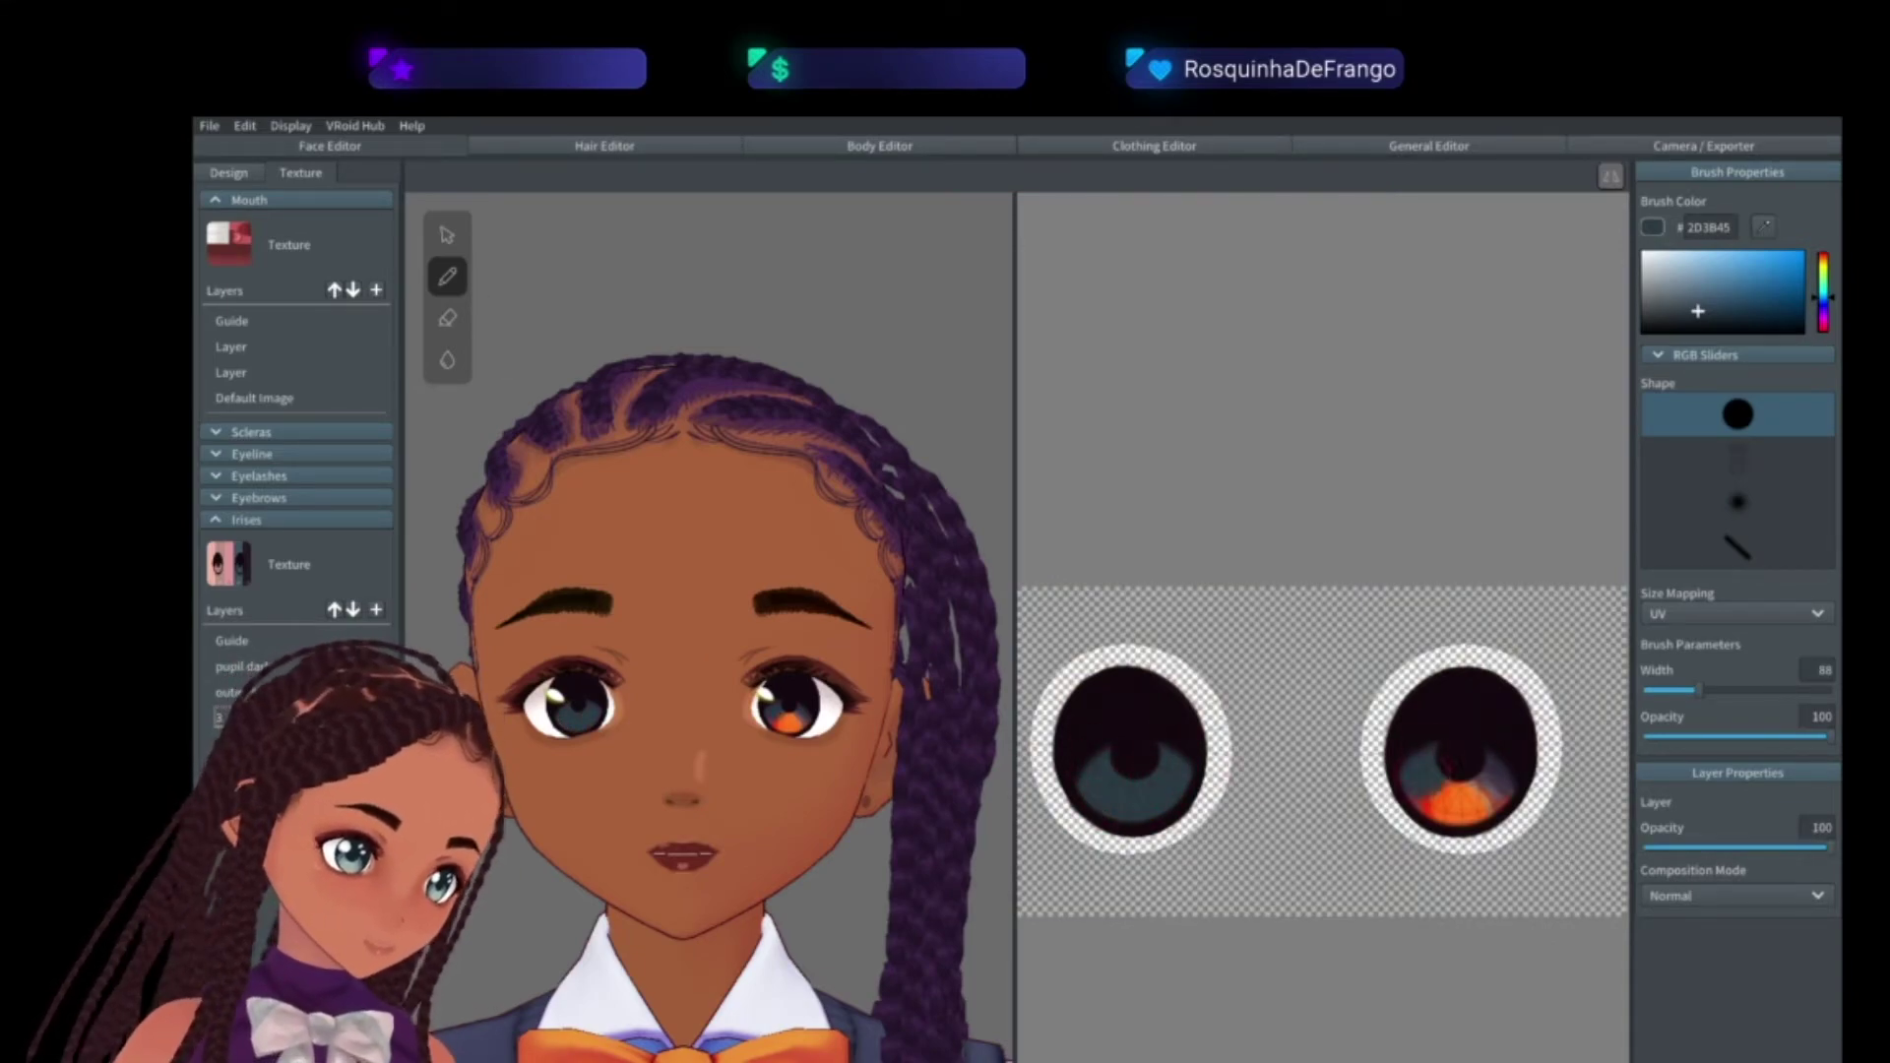
drag(1423, 784, 1472, 799)
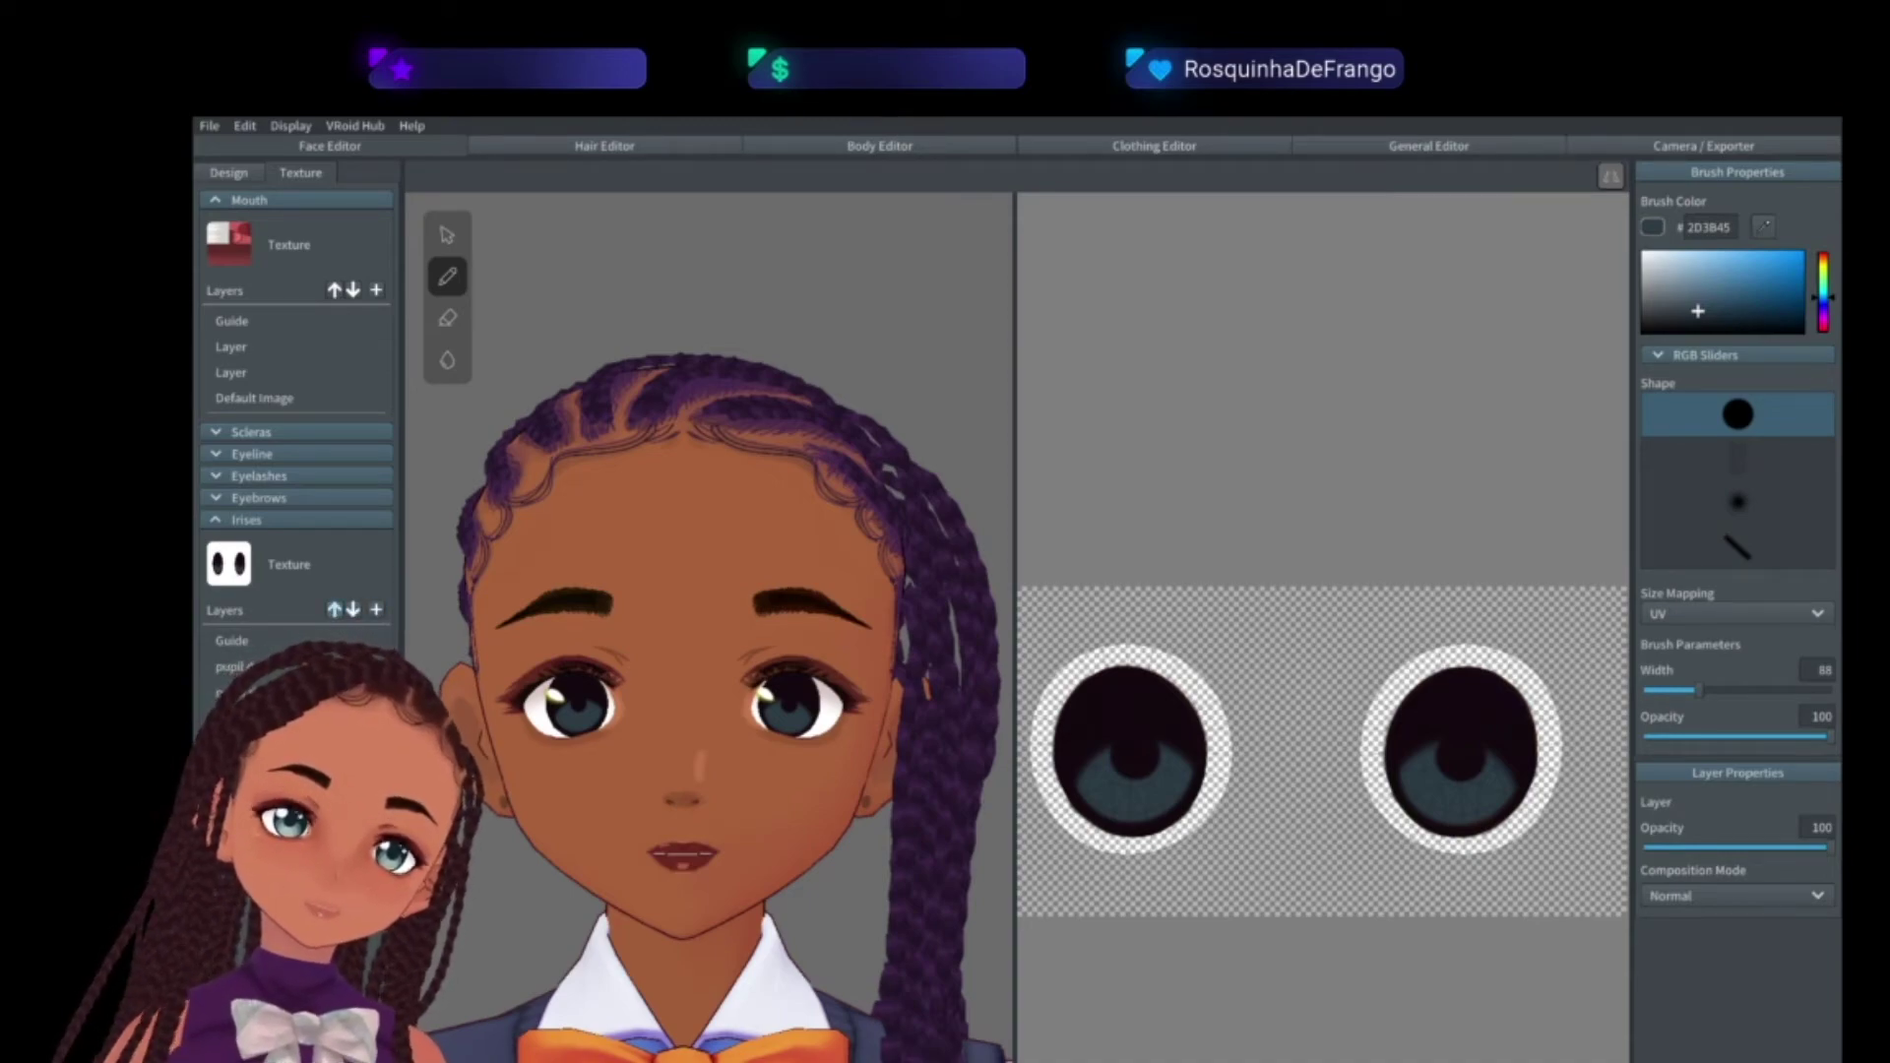
- Name the additional irises layers below layer "3" as "2" and "1"
double_click(232, 718)
drag(953, 593, 823, 602)
key(BackSpace)
text(i)
click(1160, 646)
- Show the cooler palette layer at 88 opacity and sample the pink E4959E swatch as the brush colour
click(232, 794)
drag(1645, 847, 1809, 848)
click(1763, 226)
click(1302, 640)
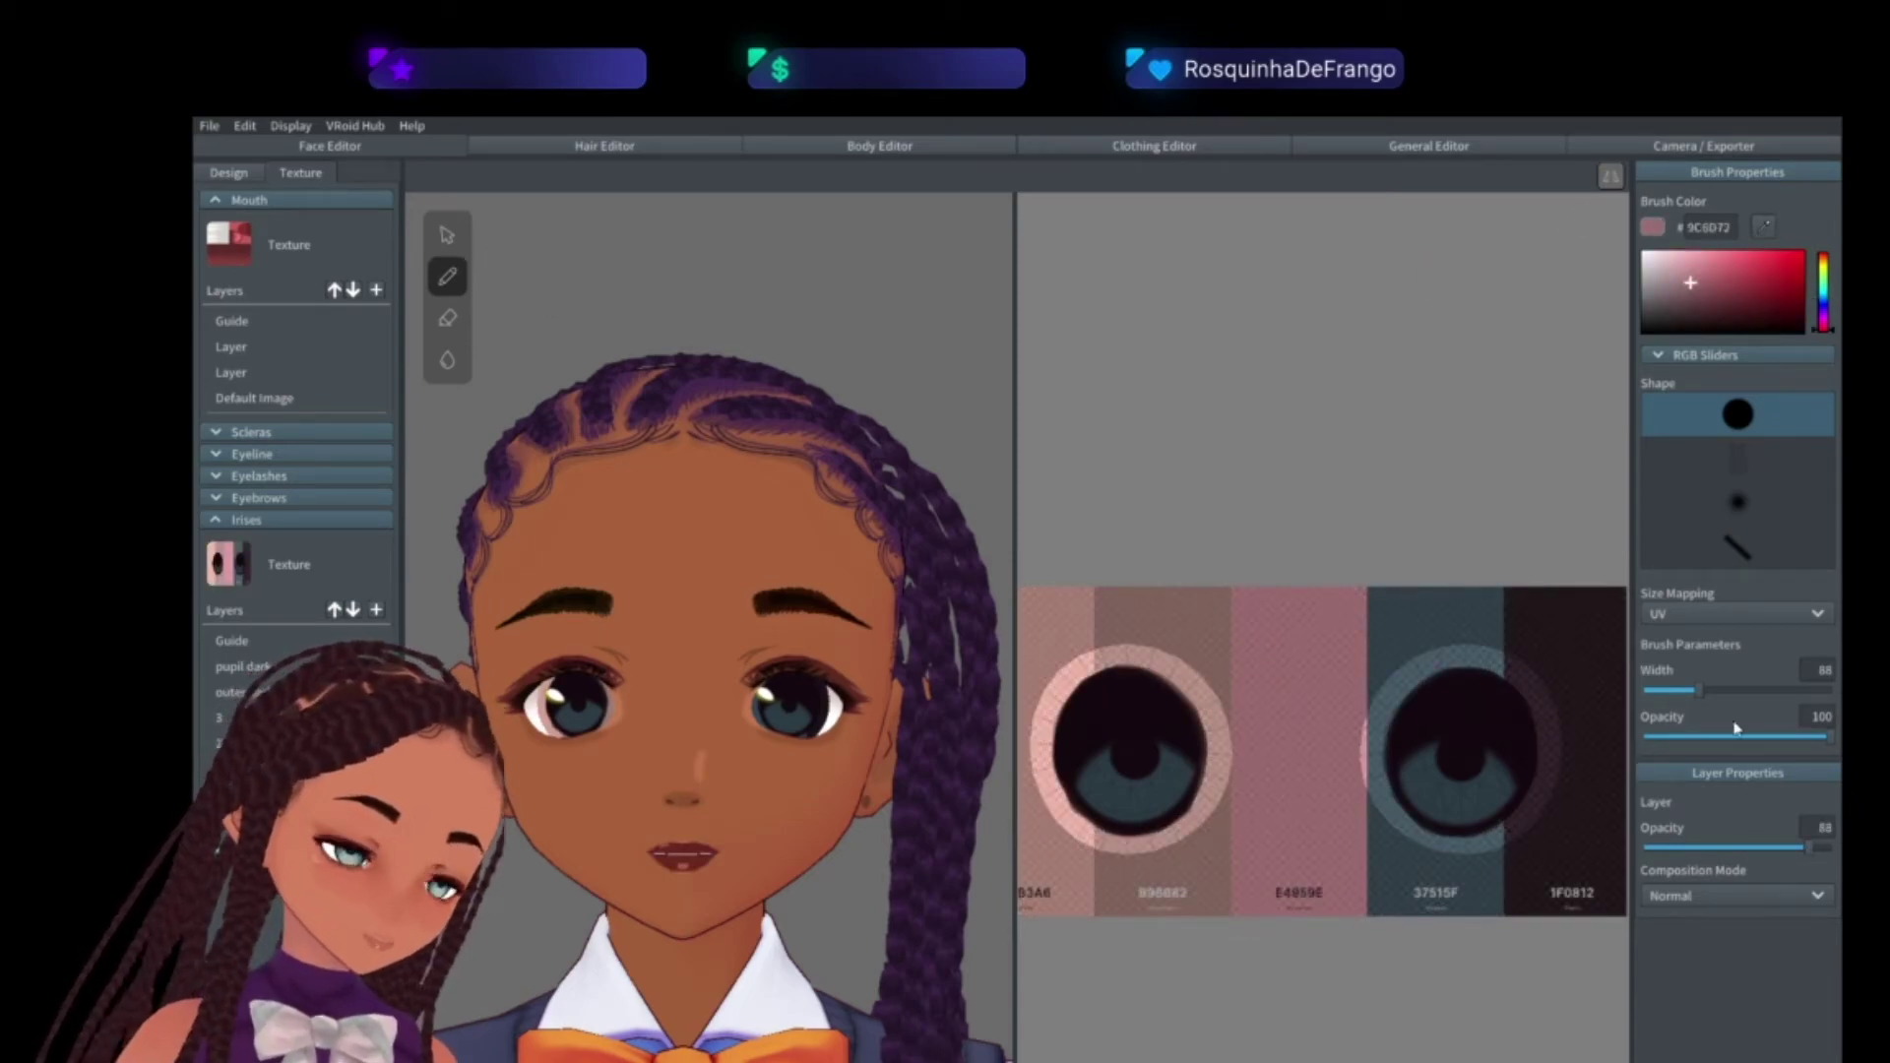
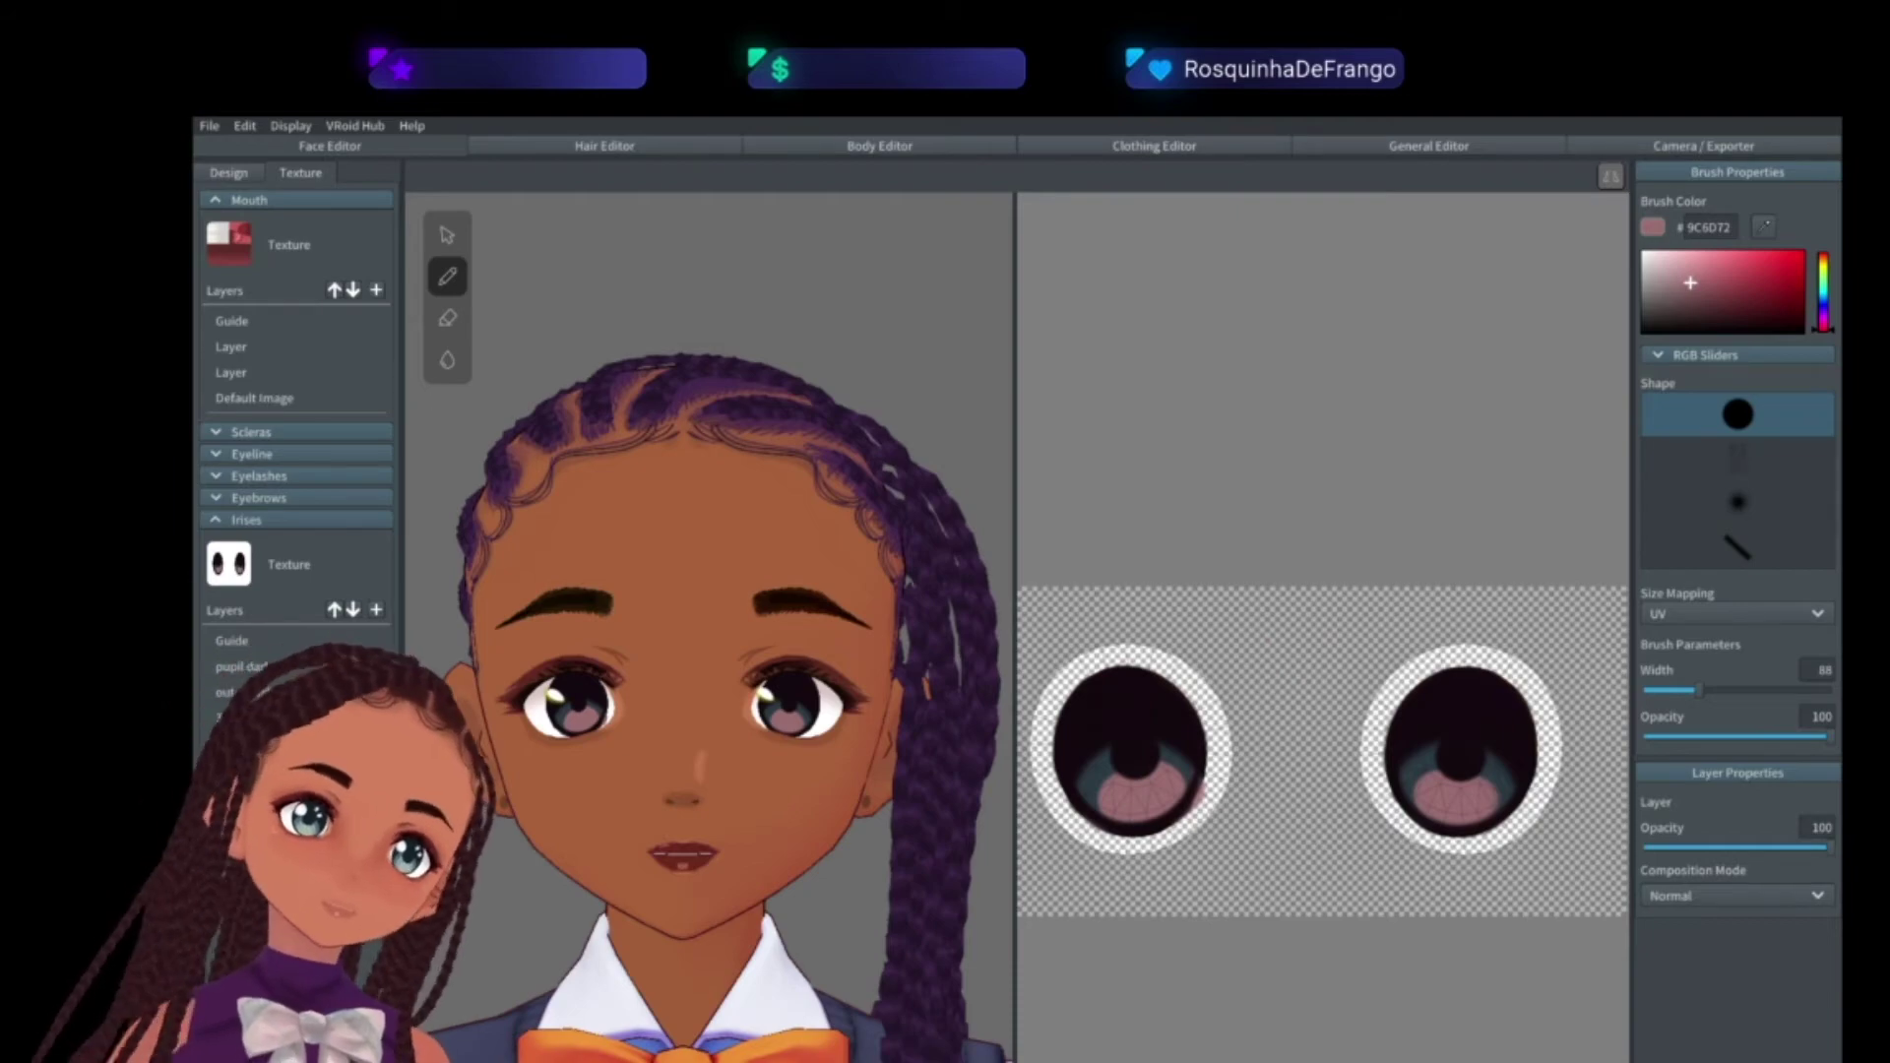
- Sample the salmon F3B3A6 palette swatch as the brush colour, hide the palette layer and select layer "2"
click(1764, 227)
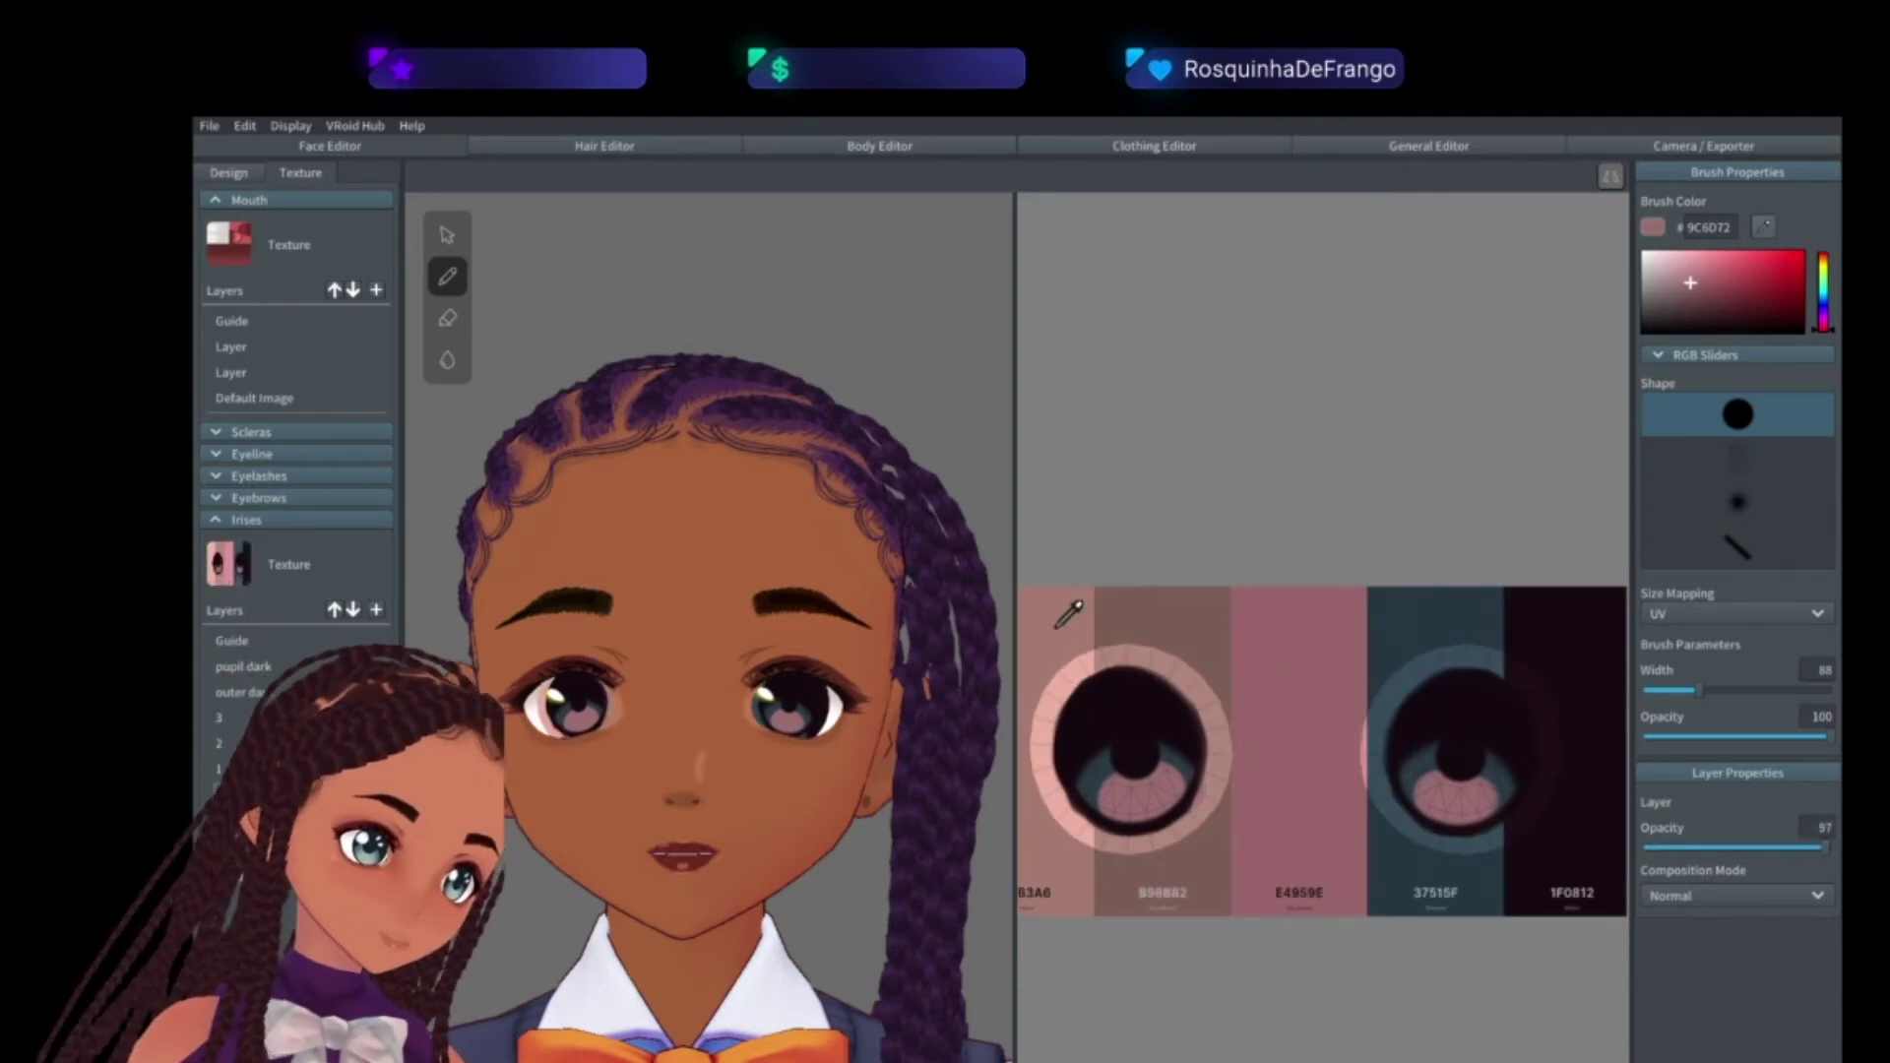
click(1071, 615)
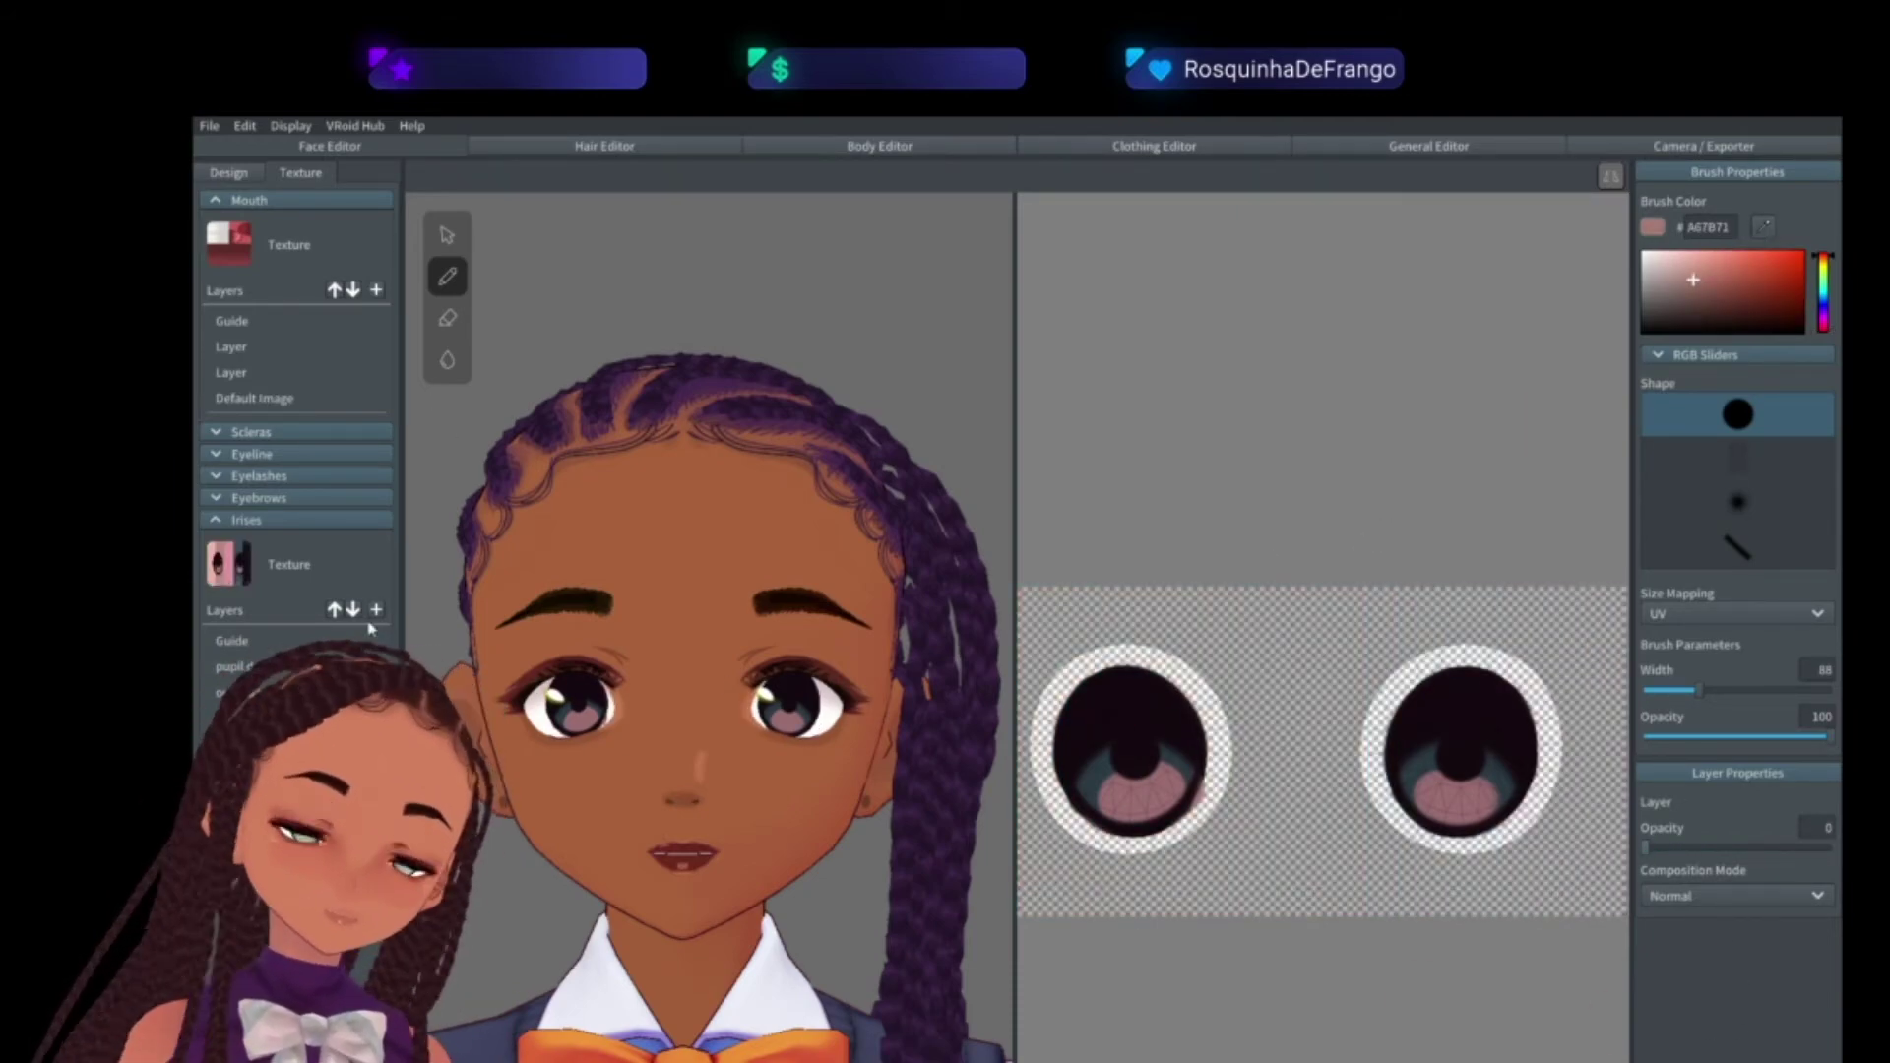
click(285, 744)
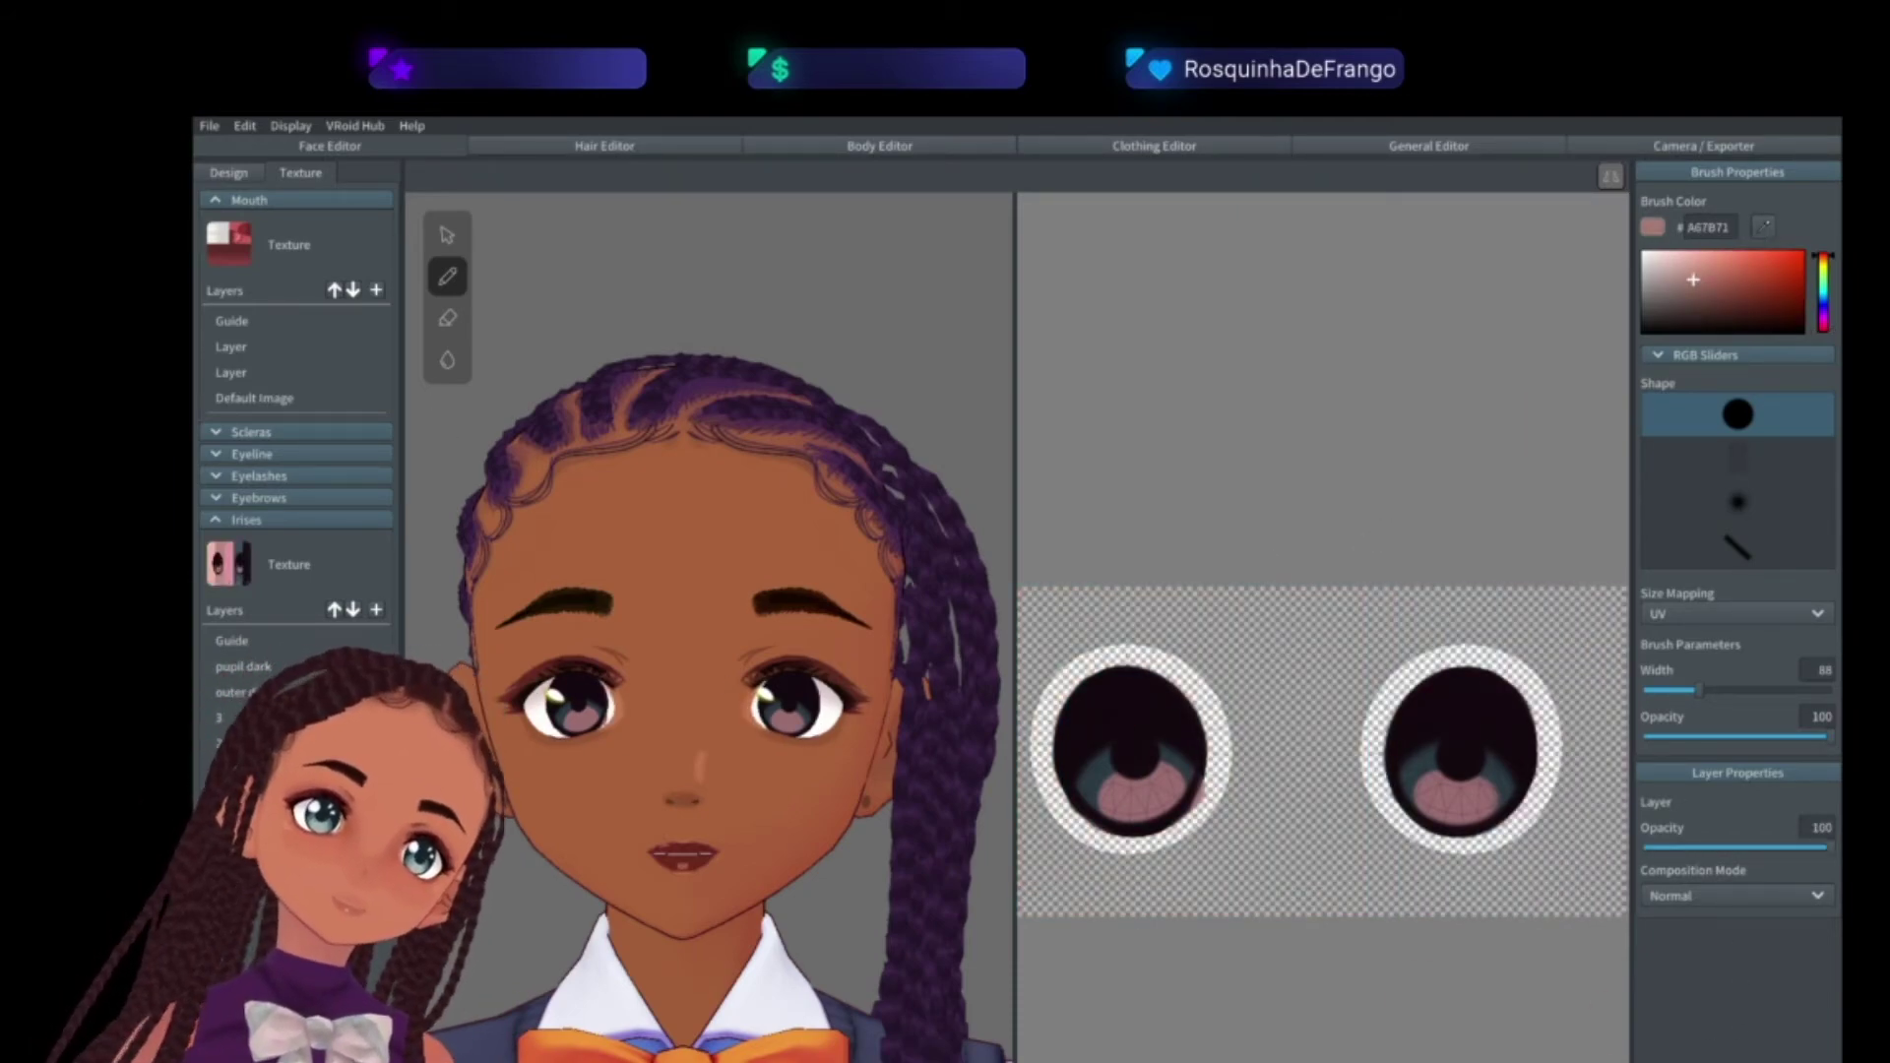
click(221, 743)
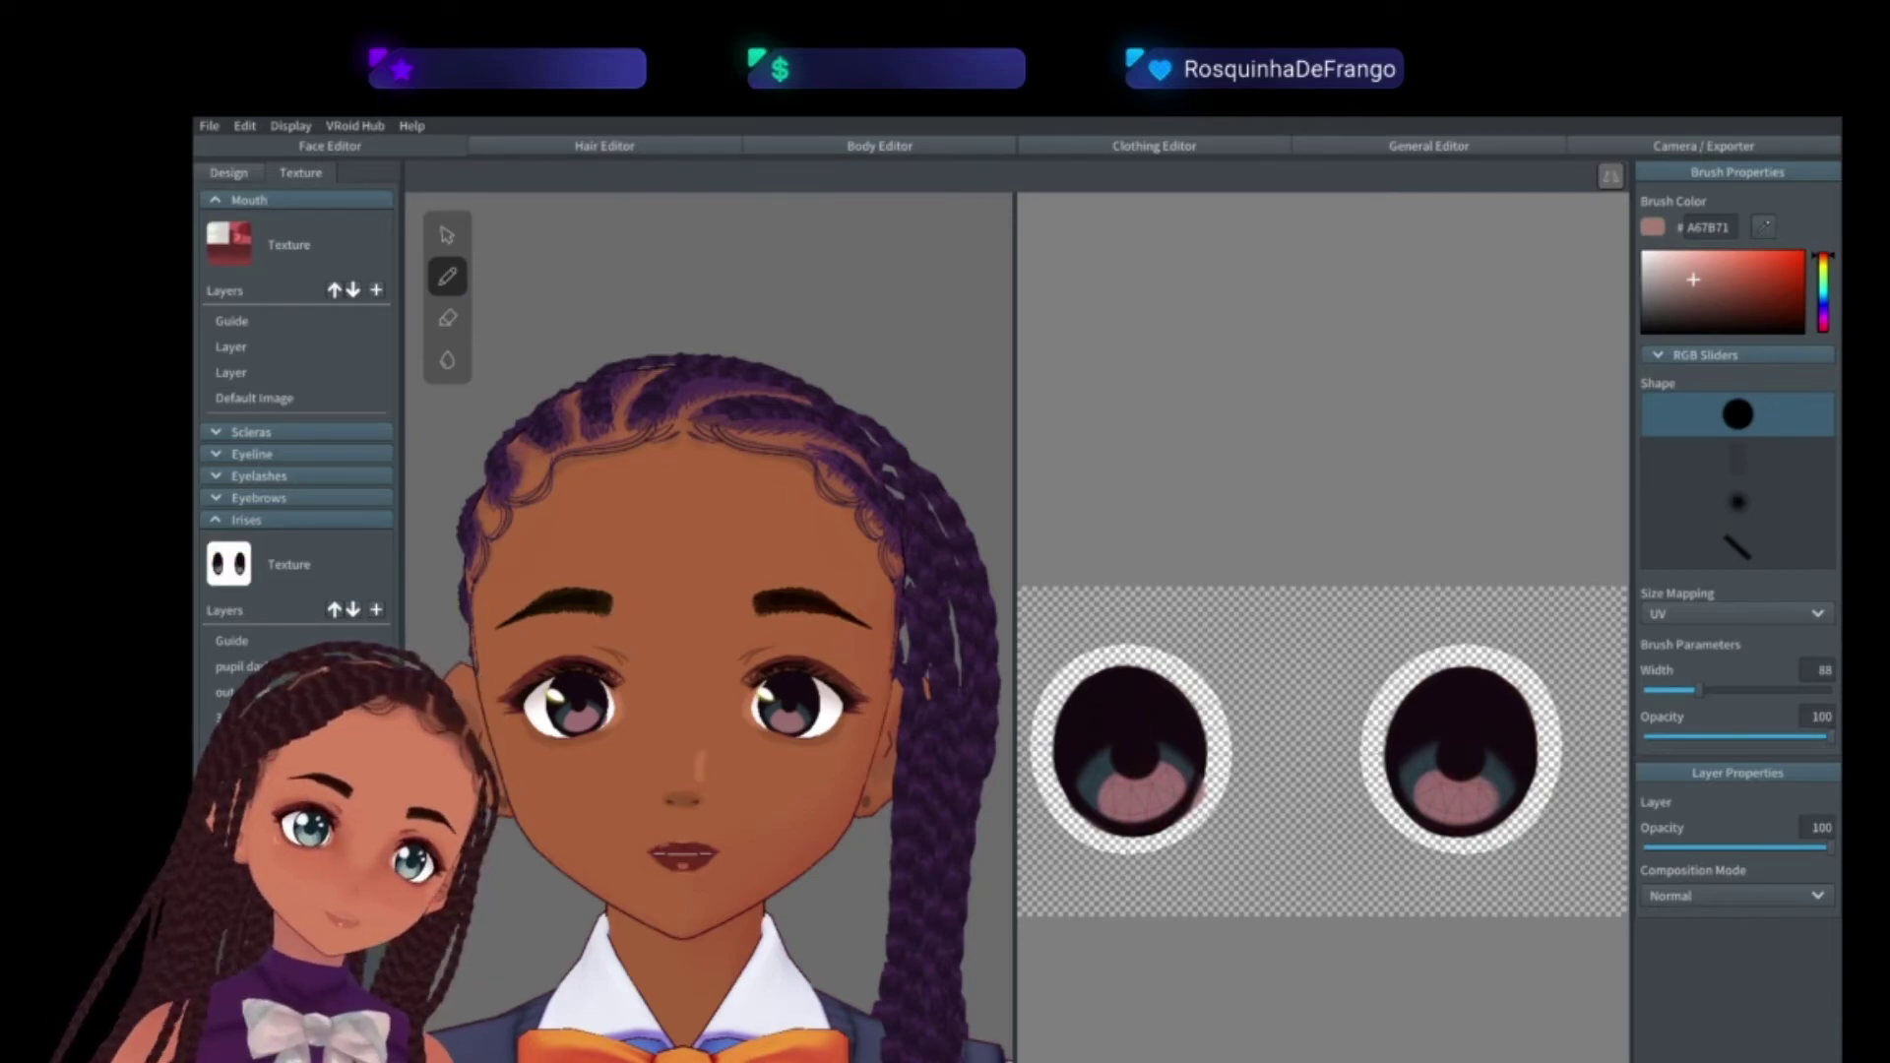
- Clean up the outer edge of the dark ring on both irises in the "outer dark" layer with eraser width 26
click(447, 318)
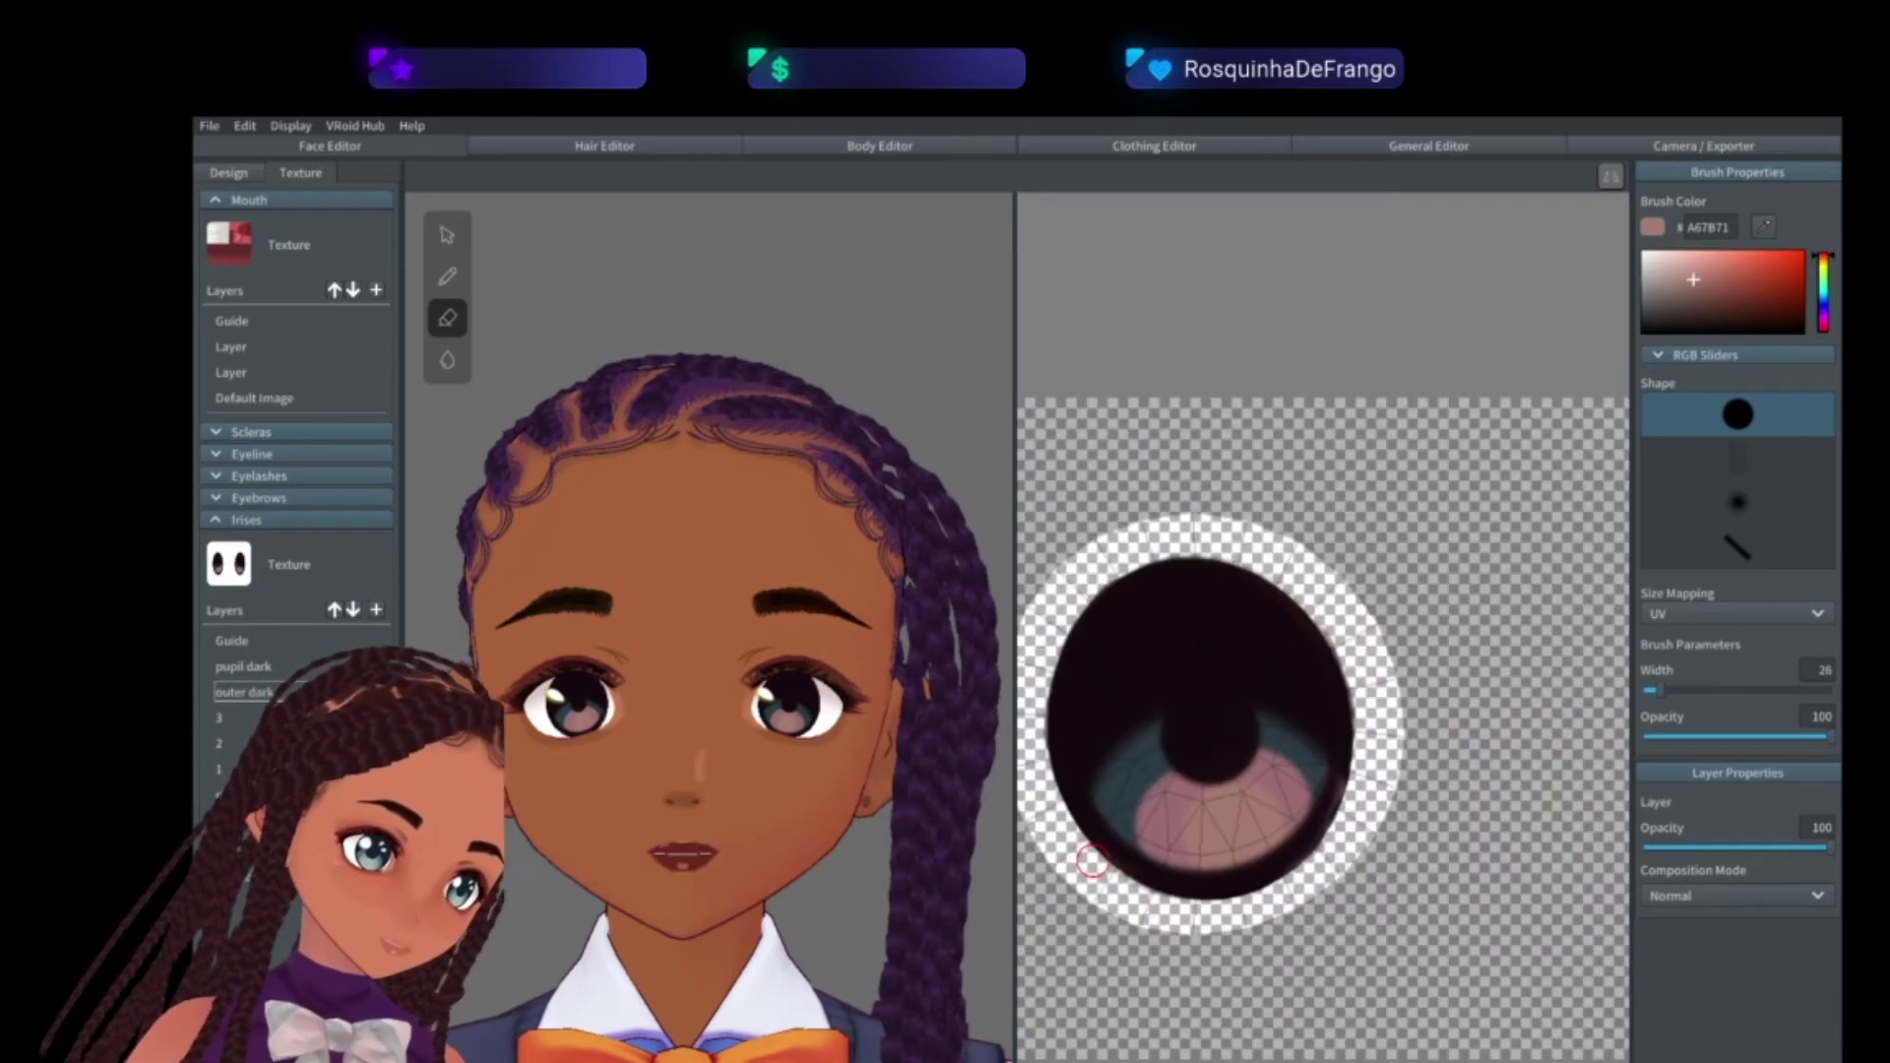
drag(1093, 858, 1185, 907)
key(ctrl+z)
mouse_move(1071, 842)
mouse_down()
mouse_move(1128, 890)
mouse_move(1226, 918)
mouse_up()
mouse_move(1341, 640)
mouse_down()
mouse_move(1361, 671)
mouse_move(1342, 851)
mouse_up()
mouse_move(1303, 586)
mouse_down()
mouse_move(1205, 539)
mouse_move(1066, 618)
mouse_up()
drag(1583, 606, 1167, 614)
mouse_move(1279, 673)
mouse_down()
mouse_move(1264, 702)
mouse_move(1289, 839)
mouse_move(1417, 923)
mouse_move(1539, 865)
mouse_up()
mouse_move(1599, 730)
mouse_down()
mouse_move(1544, 873)
mouse_move(1439, 908)
mouse_up()
- Show the palette layer at 97 opacity and paint a small salmon A67B71 highlight dot in each iris on the "pupil dark" layer
scroll(1246, 812, down, 4)
drag(1237, 689, 1348, 726)
scroll(1270, 740, up, 4)
mouse_move(1828, 848)
mouse_down()
mouse_move(1644, 847)
mouse_move(1826, 852)
mouse_up()
drag(1333, 758, 1473, 725)
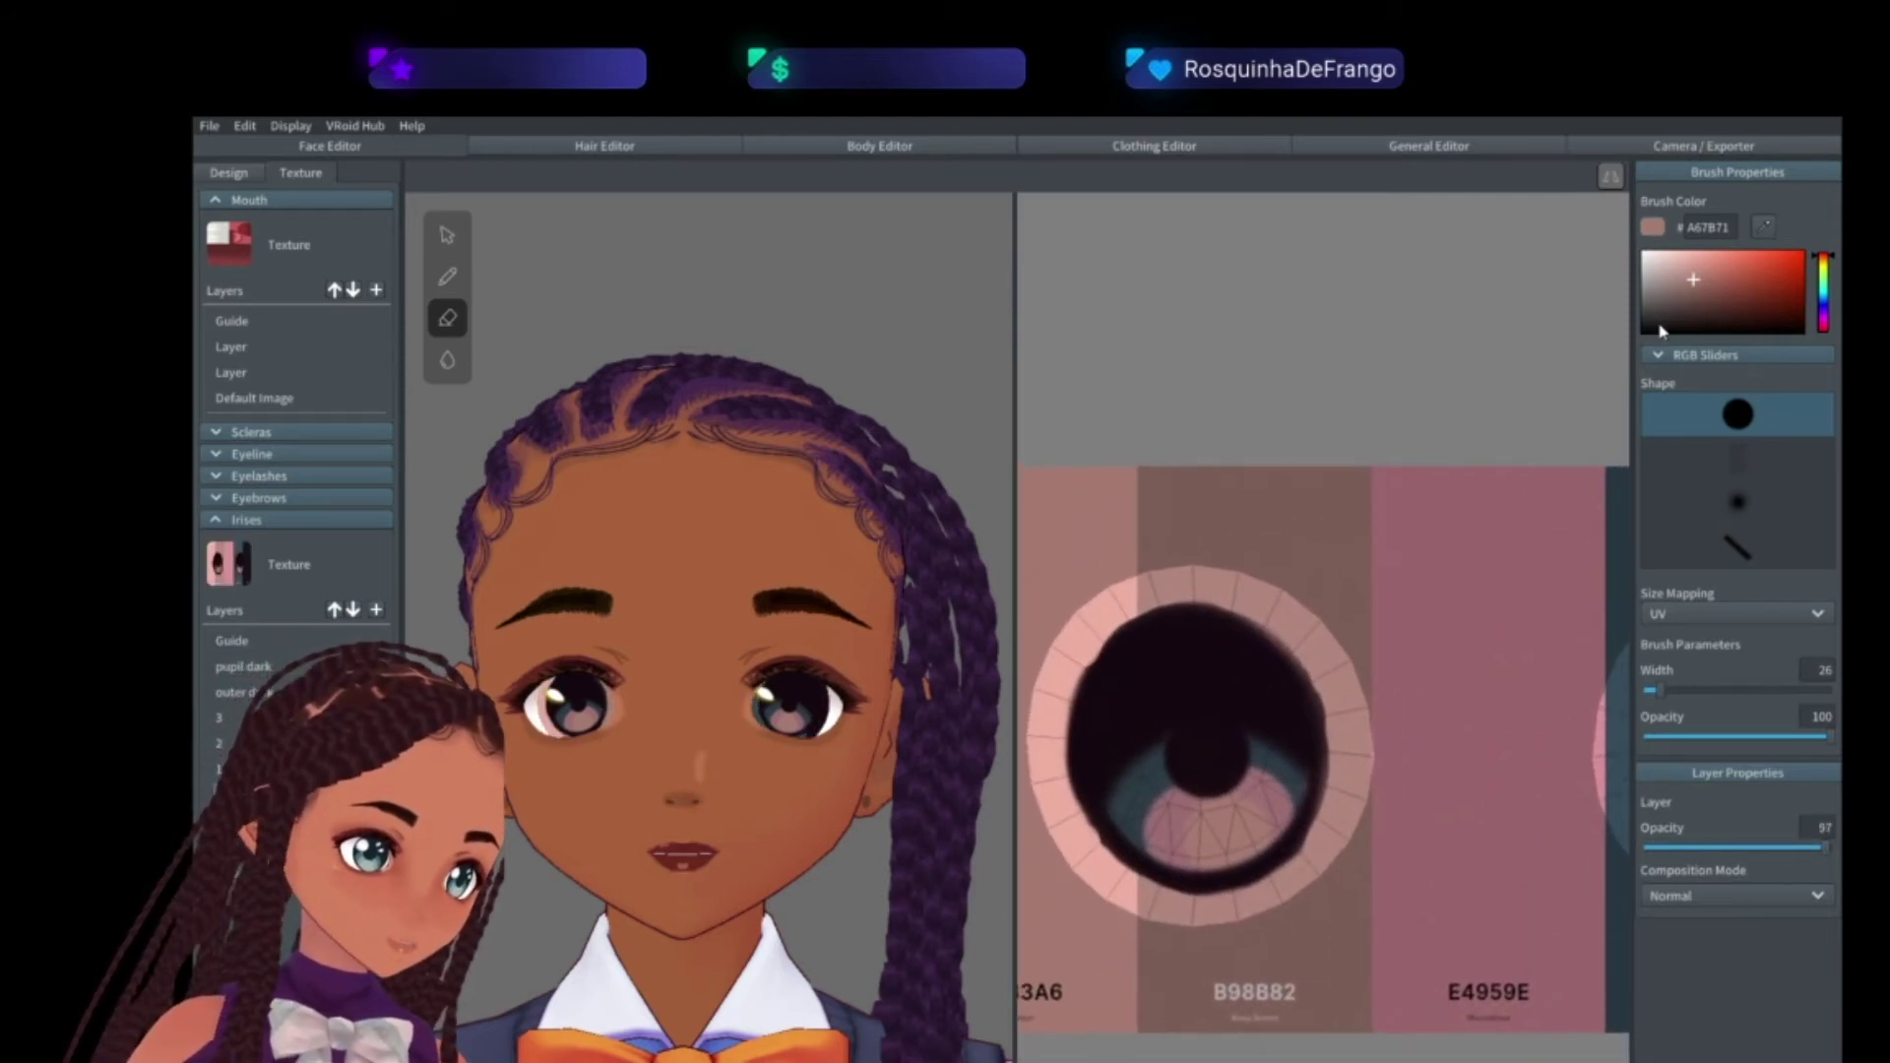
scroll(1352, 561, down, 2)
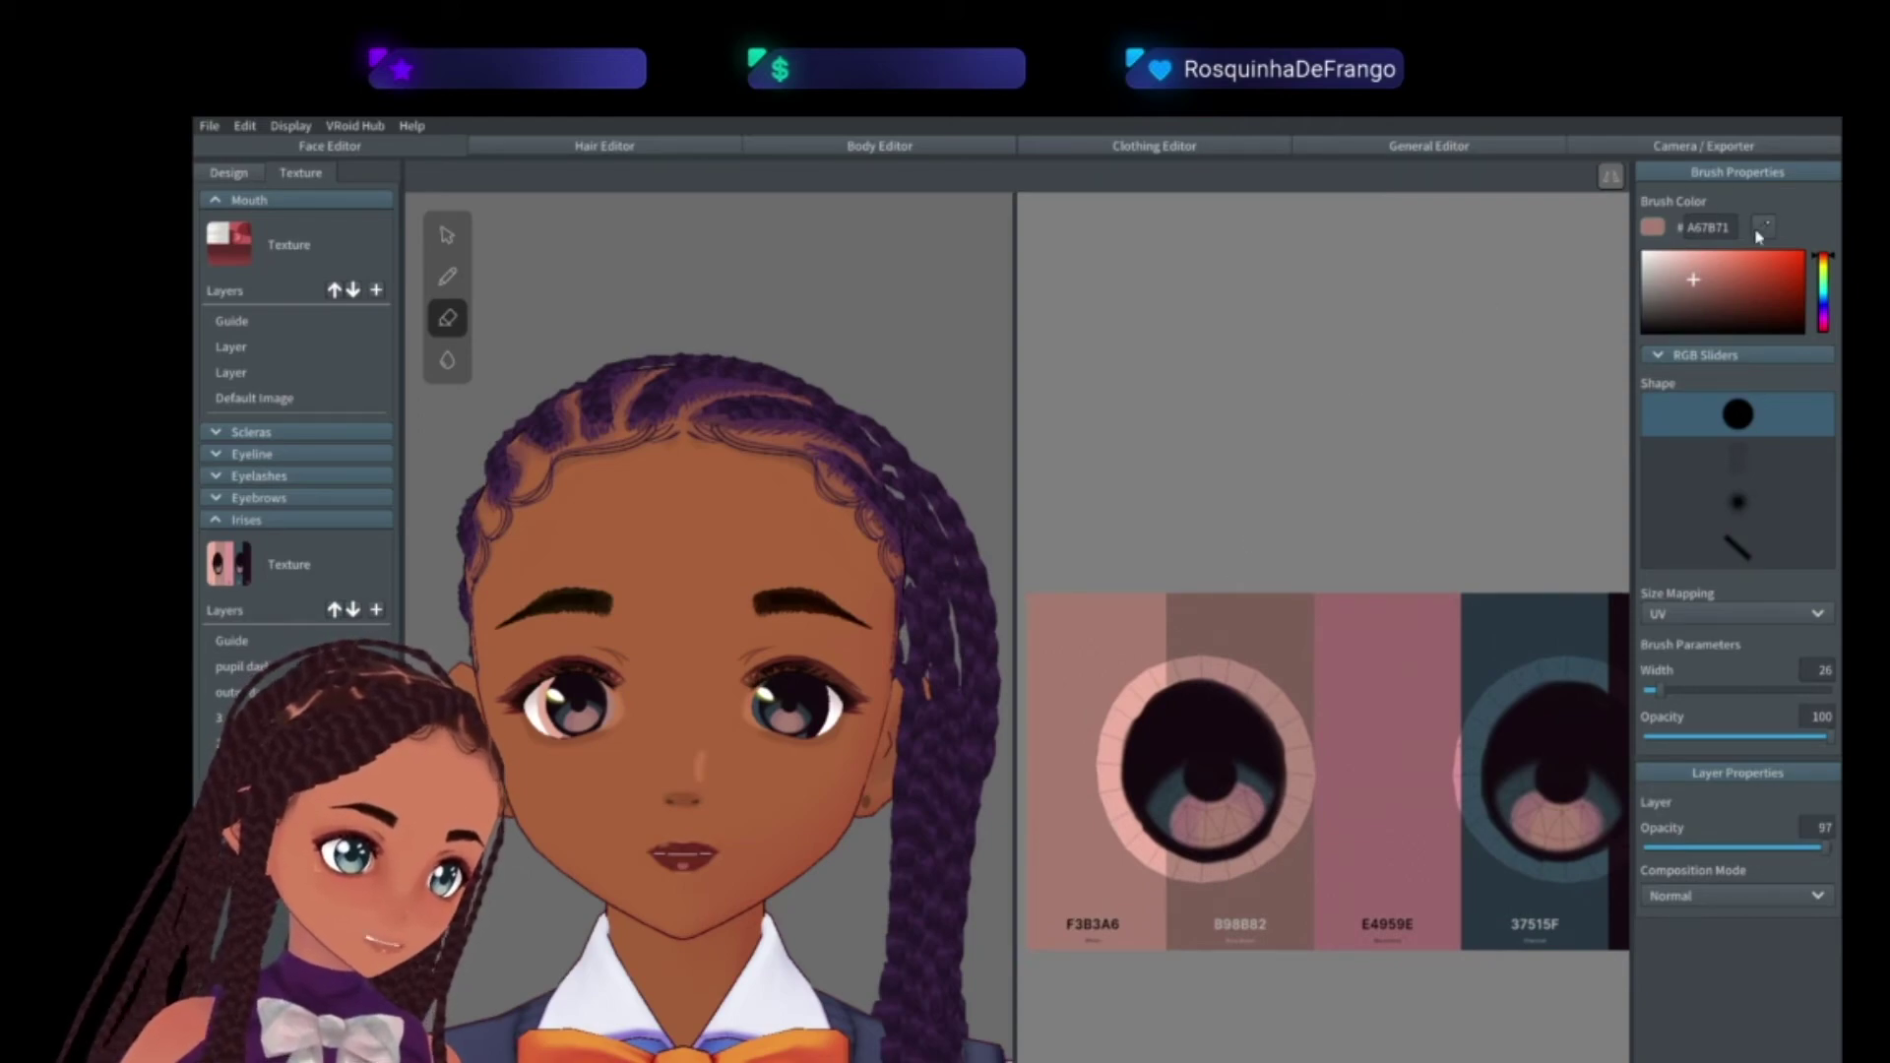
click(450, 280)
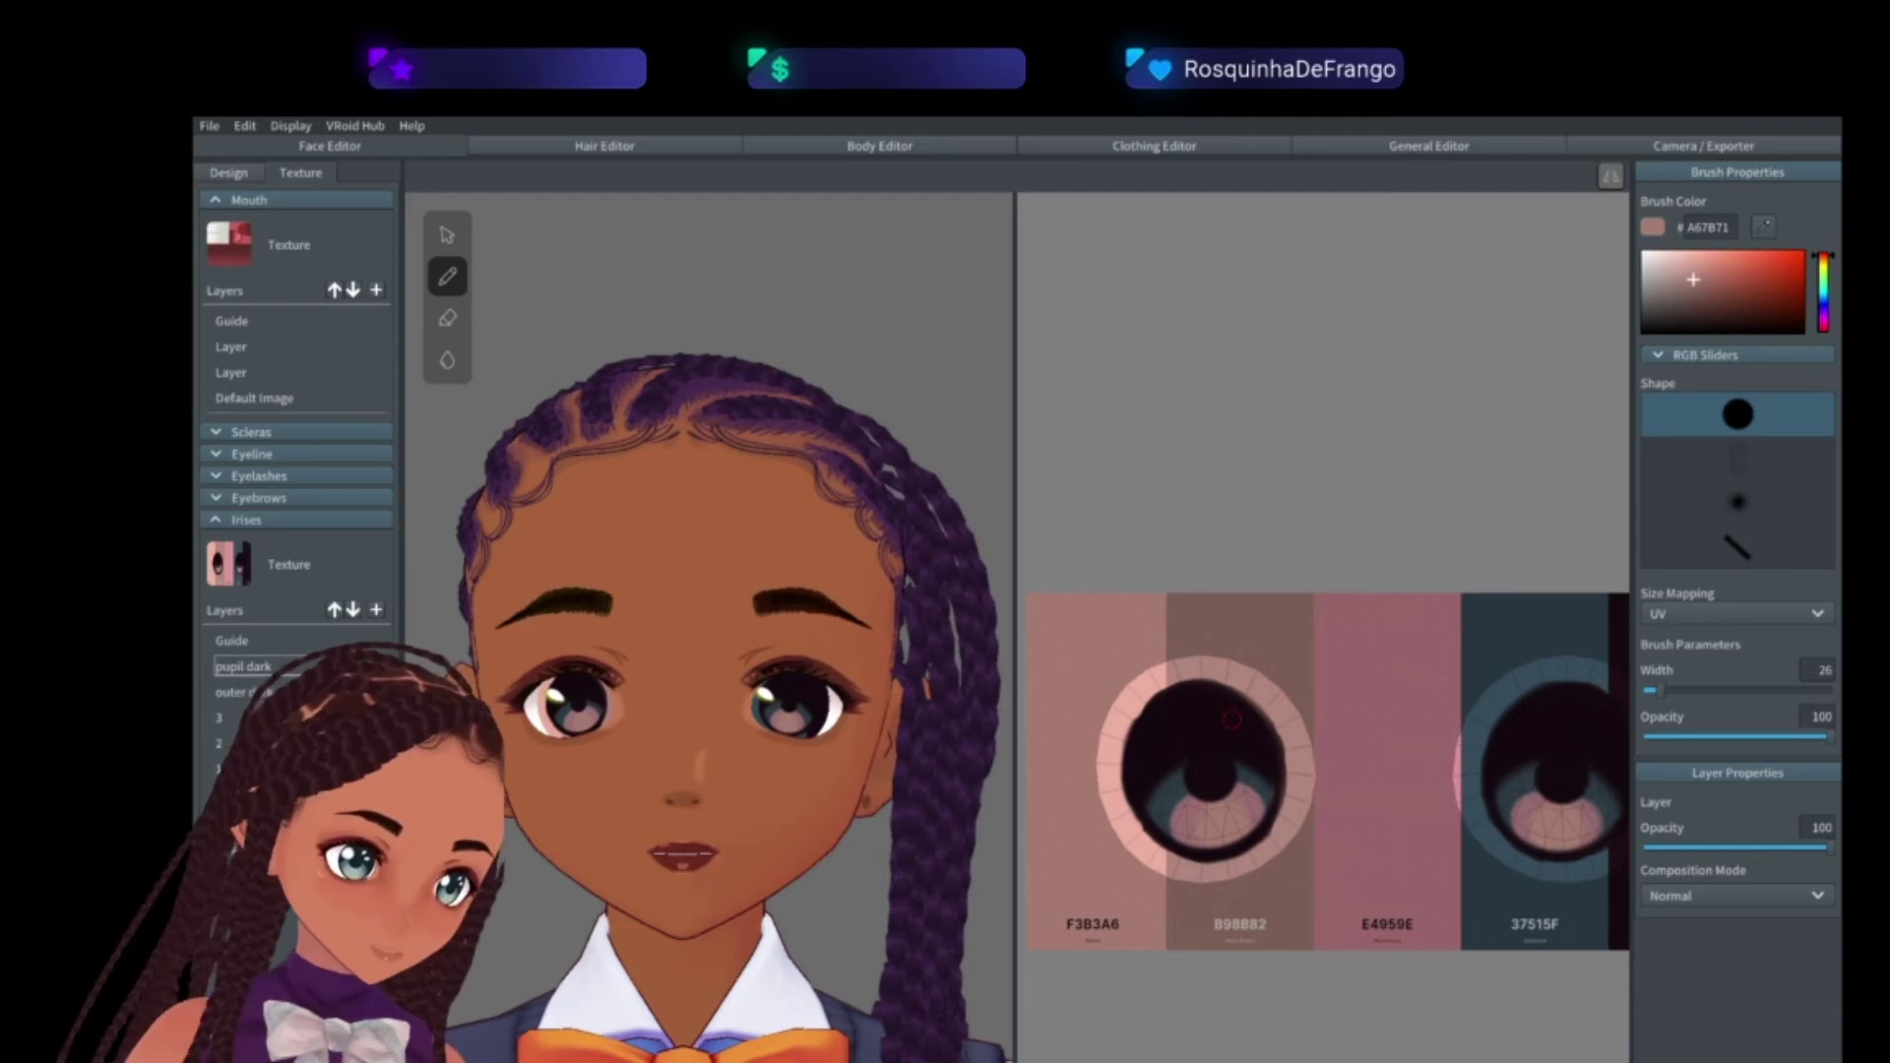
drag(1418, 731, 1293, 734)
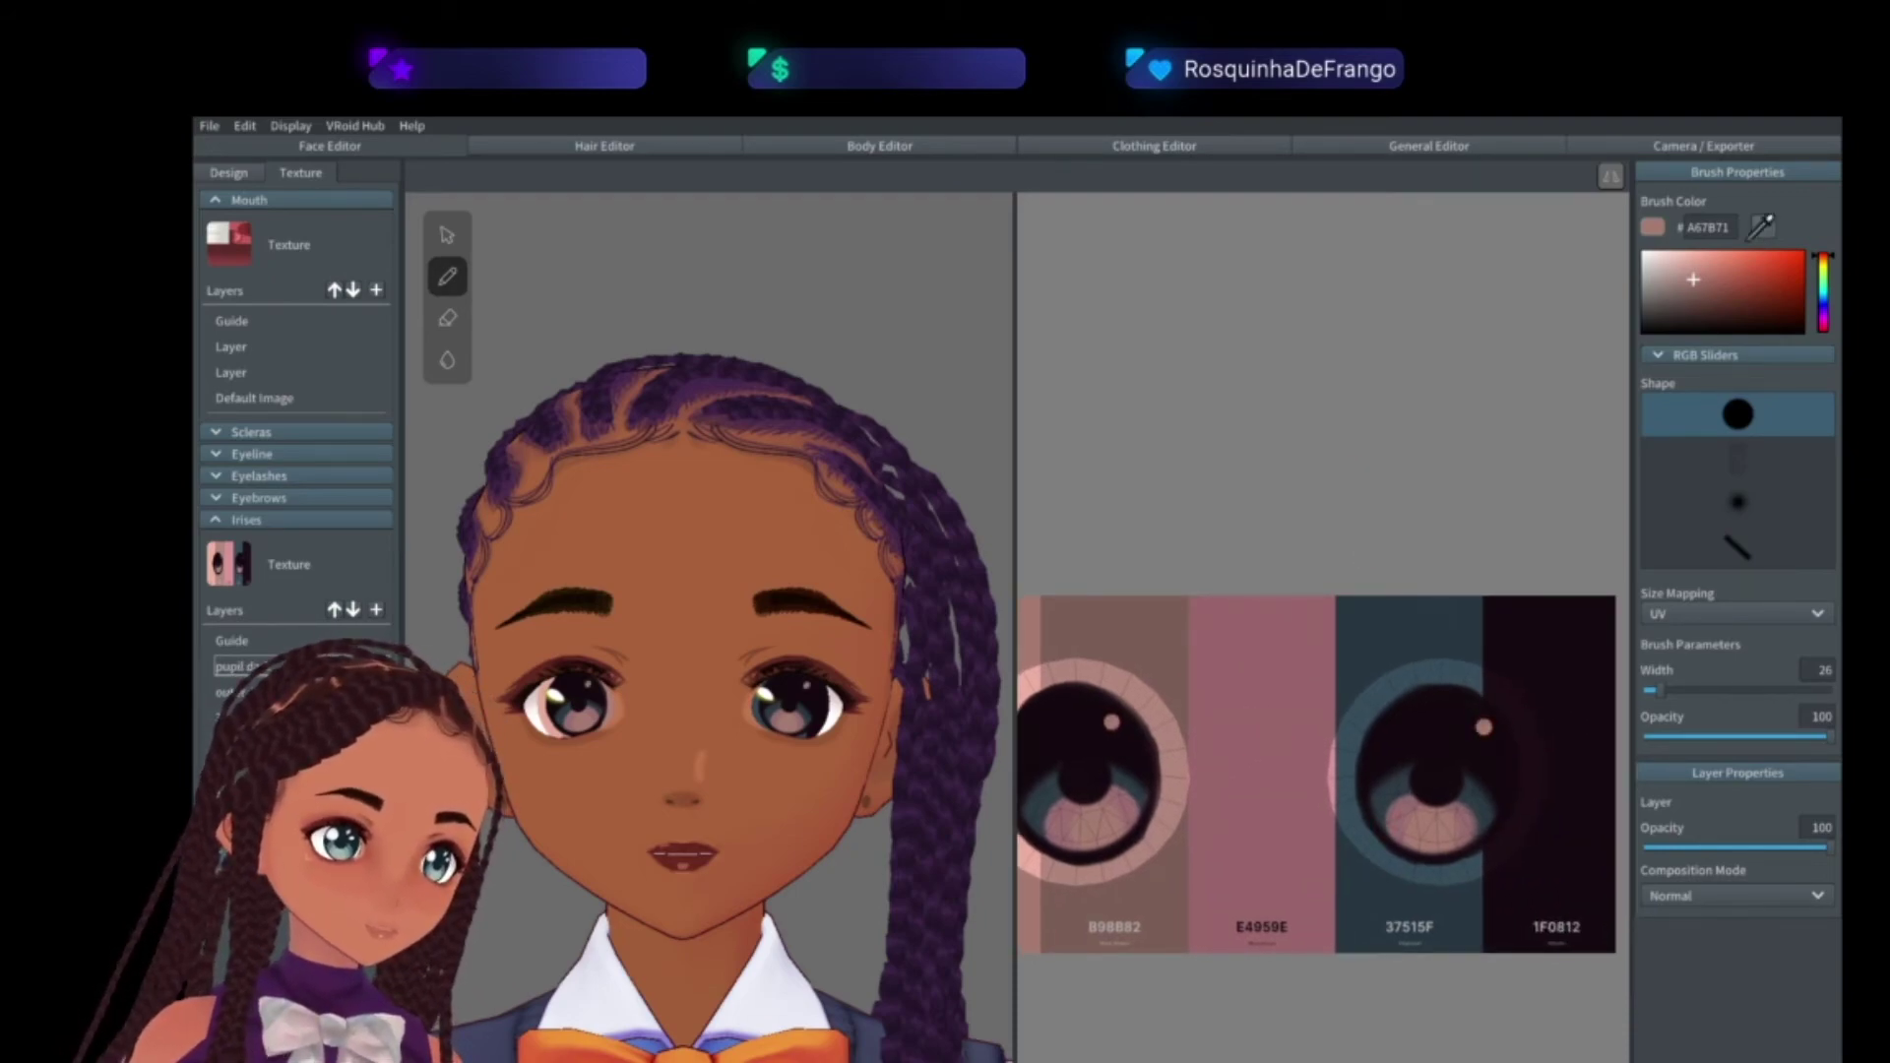
- Sample the dark teal 37515F swatch and paint a small dot just below and beside the salmon iris highlights
click(1763, 229)
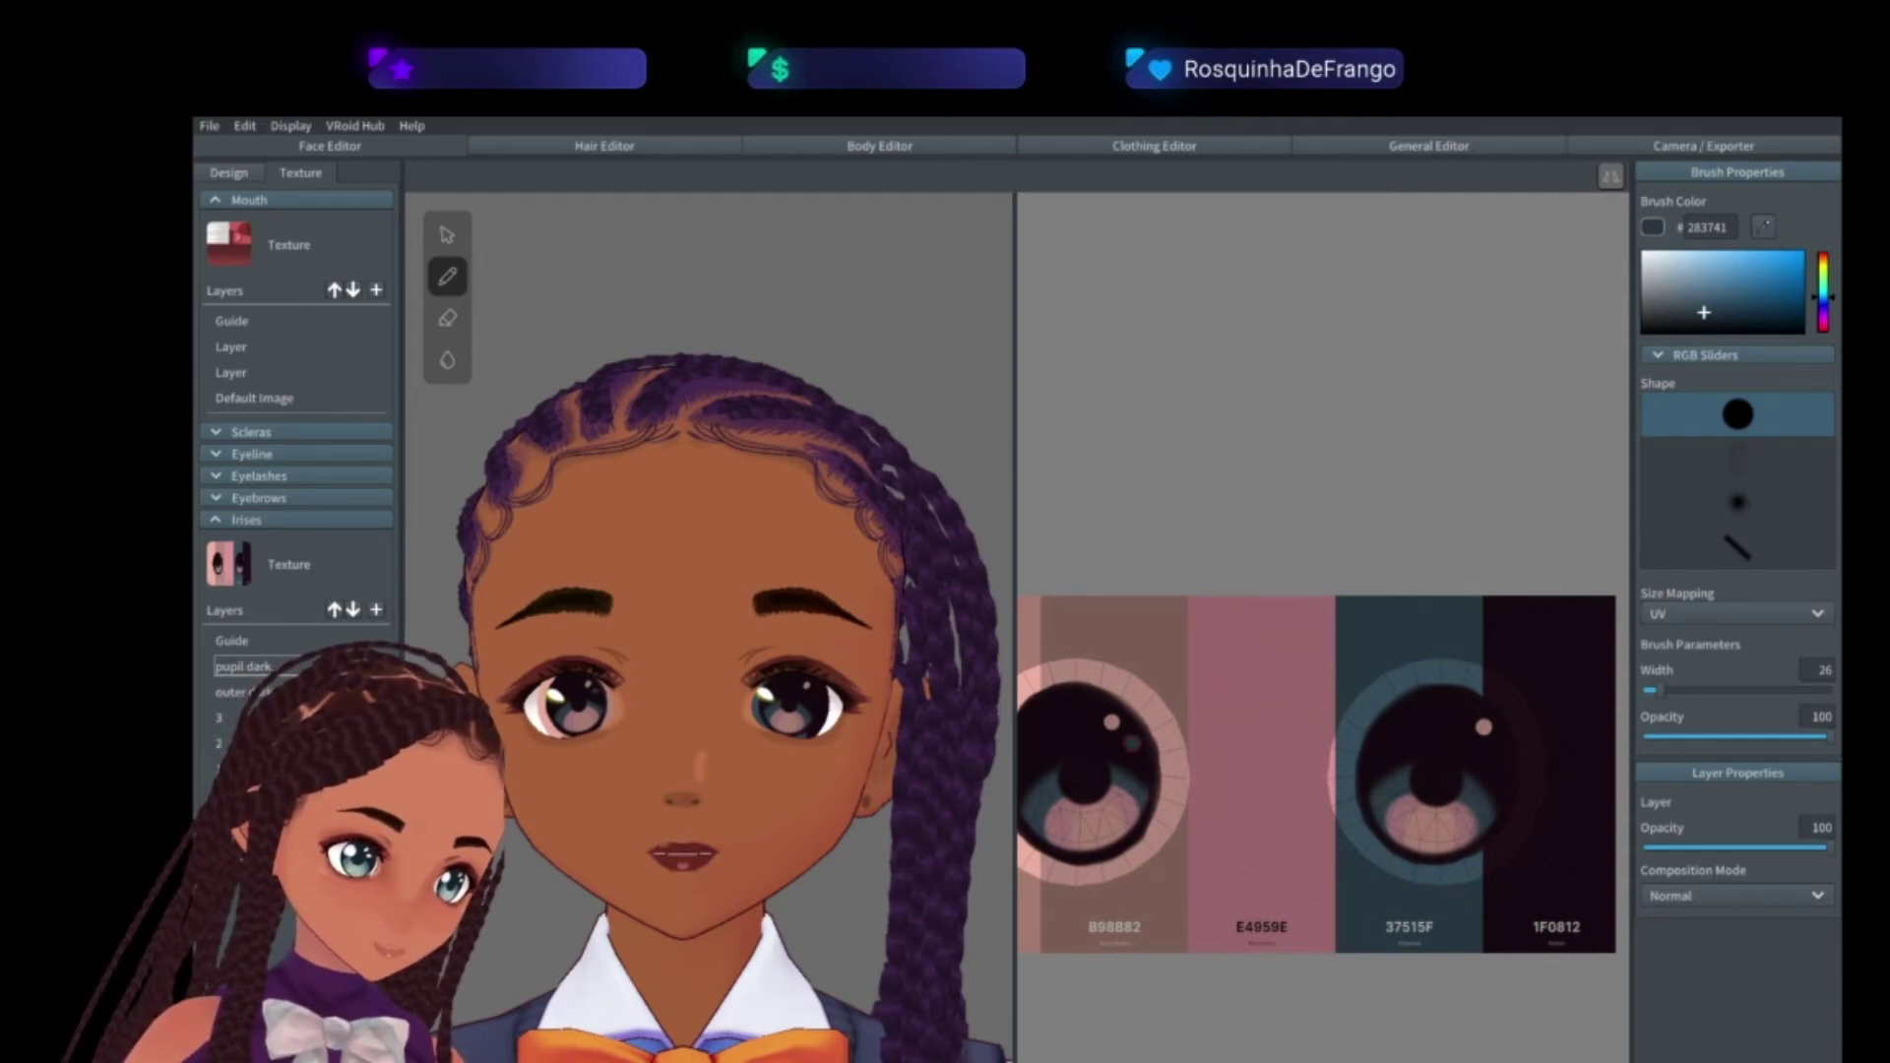
drag(1500, 747, 1639, 738)
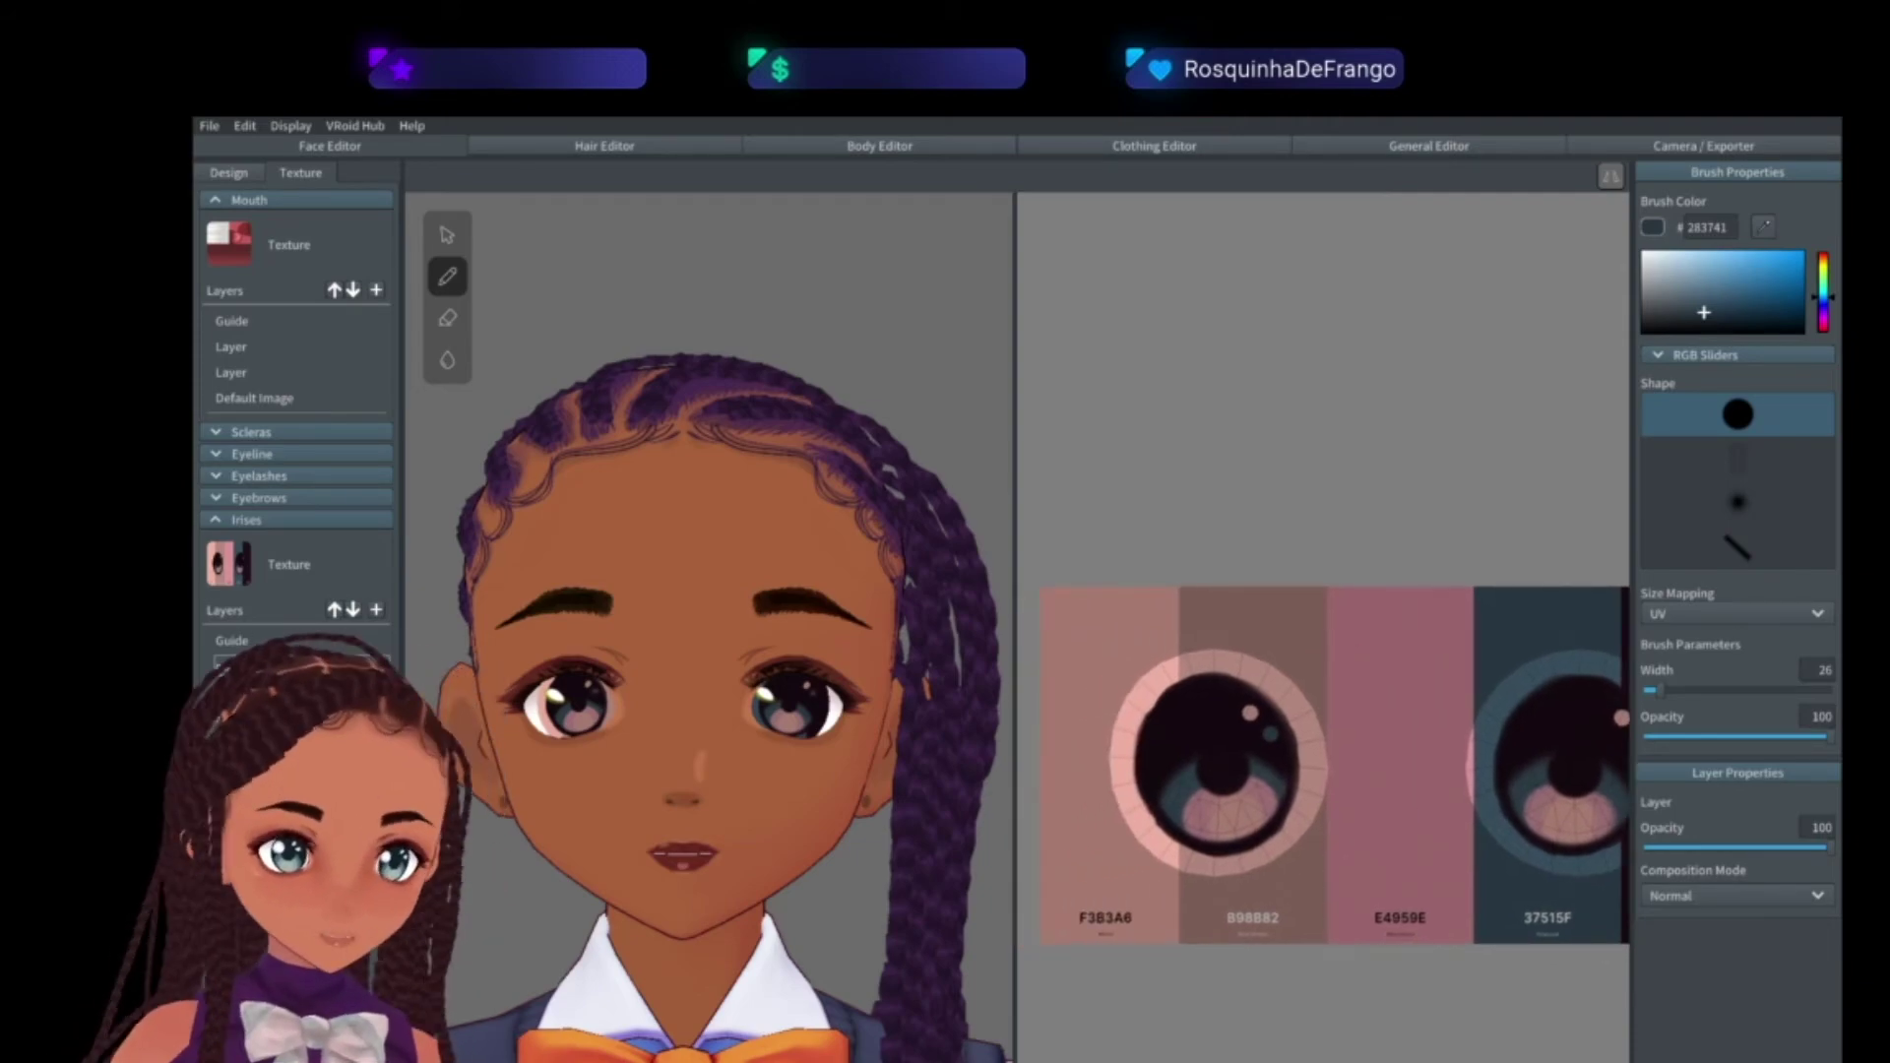
- Set the palette layer's opacity to 0, collapse the Irises section and open the Eye Highlights texture
drag(1823, 847, 1641, 847)
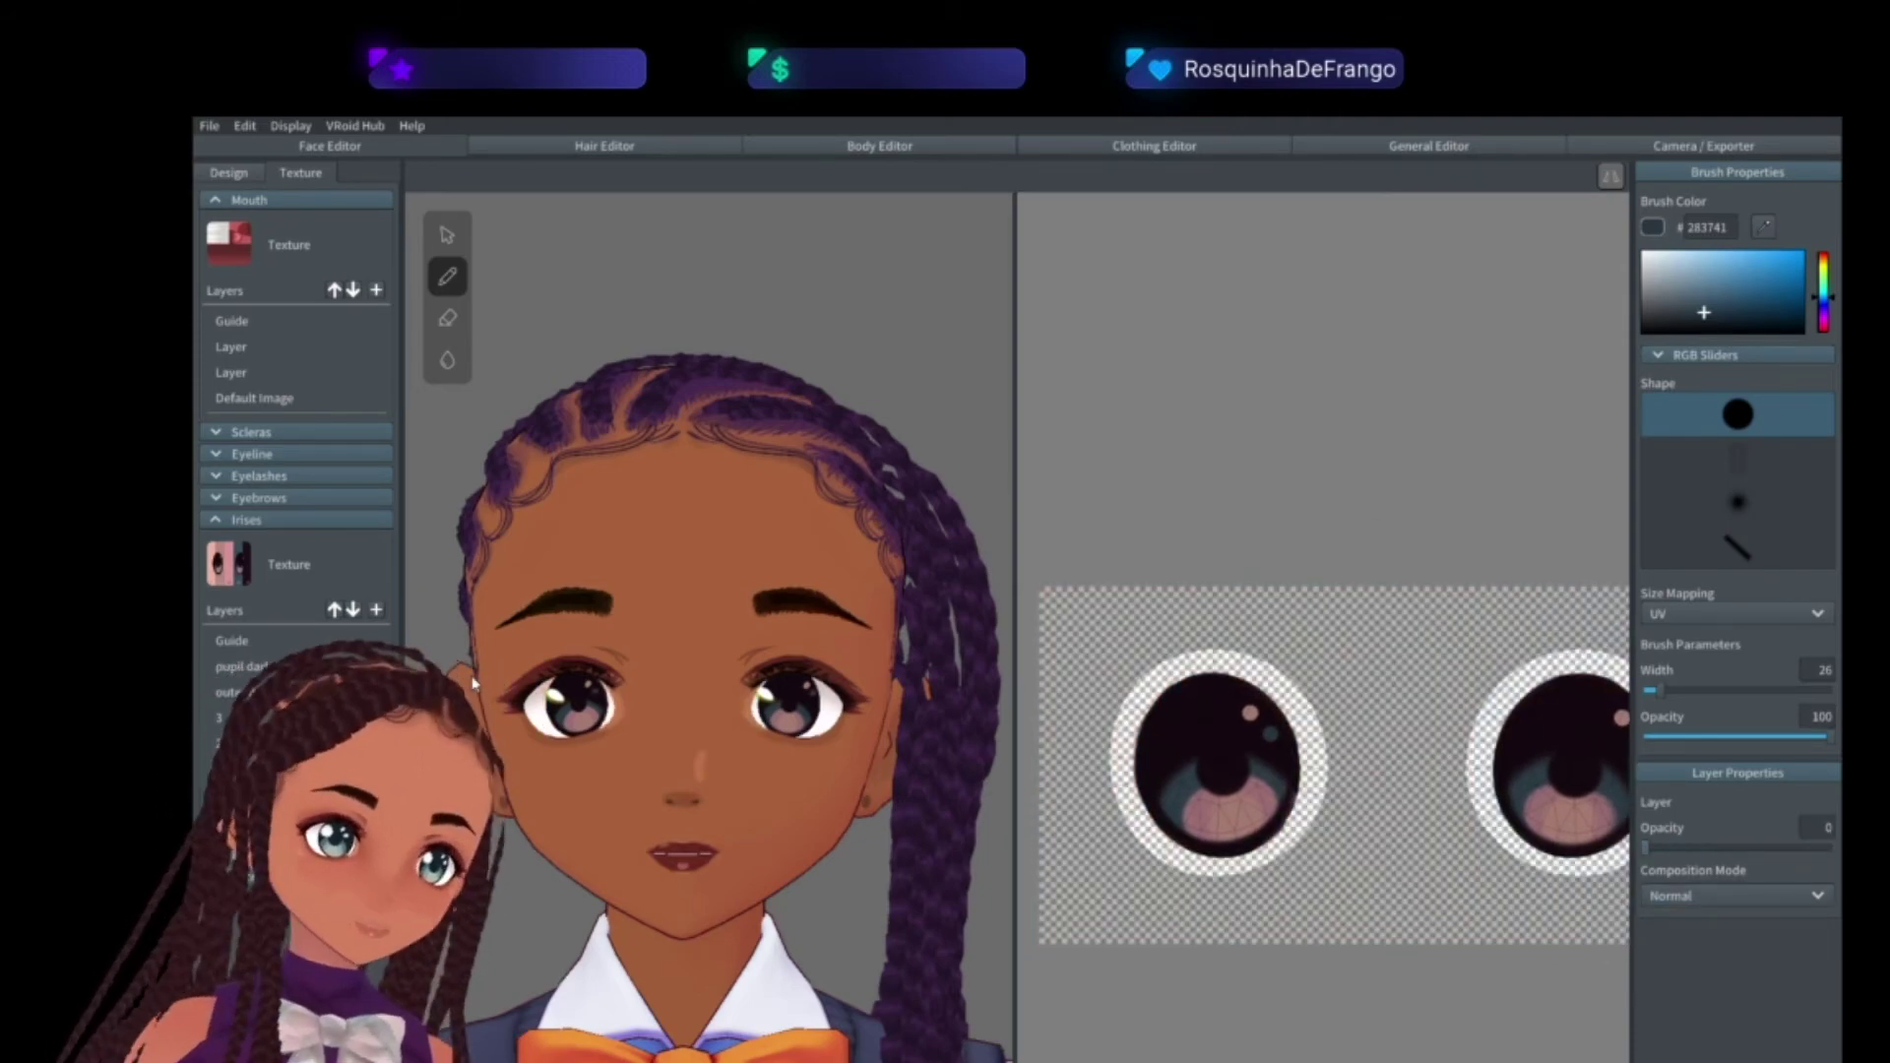
click(217, 521)
click(246, 543)
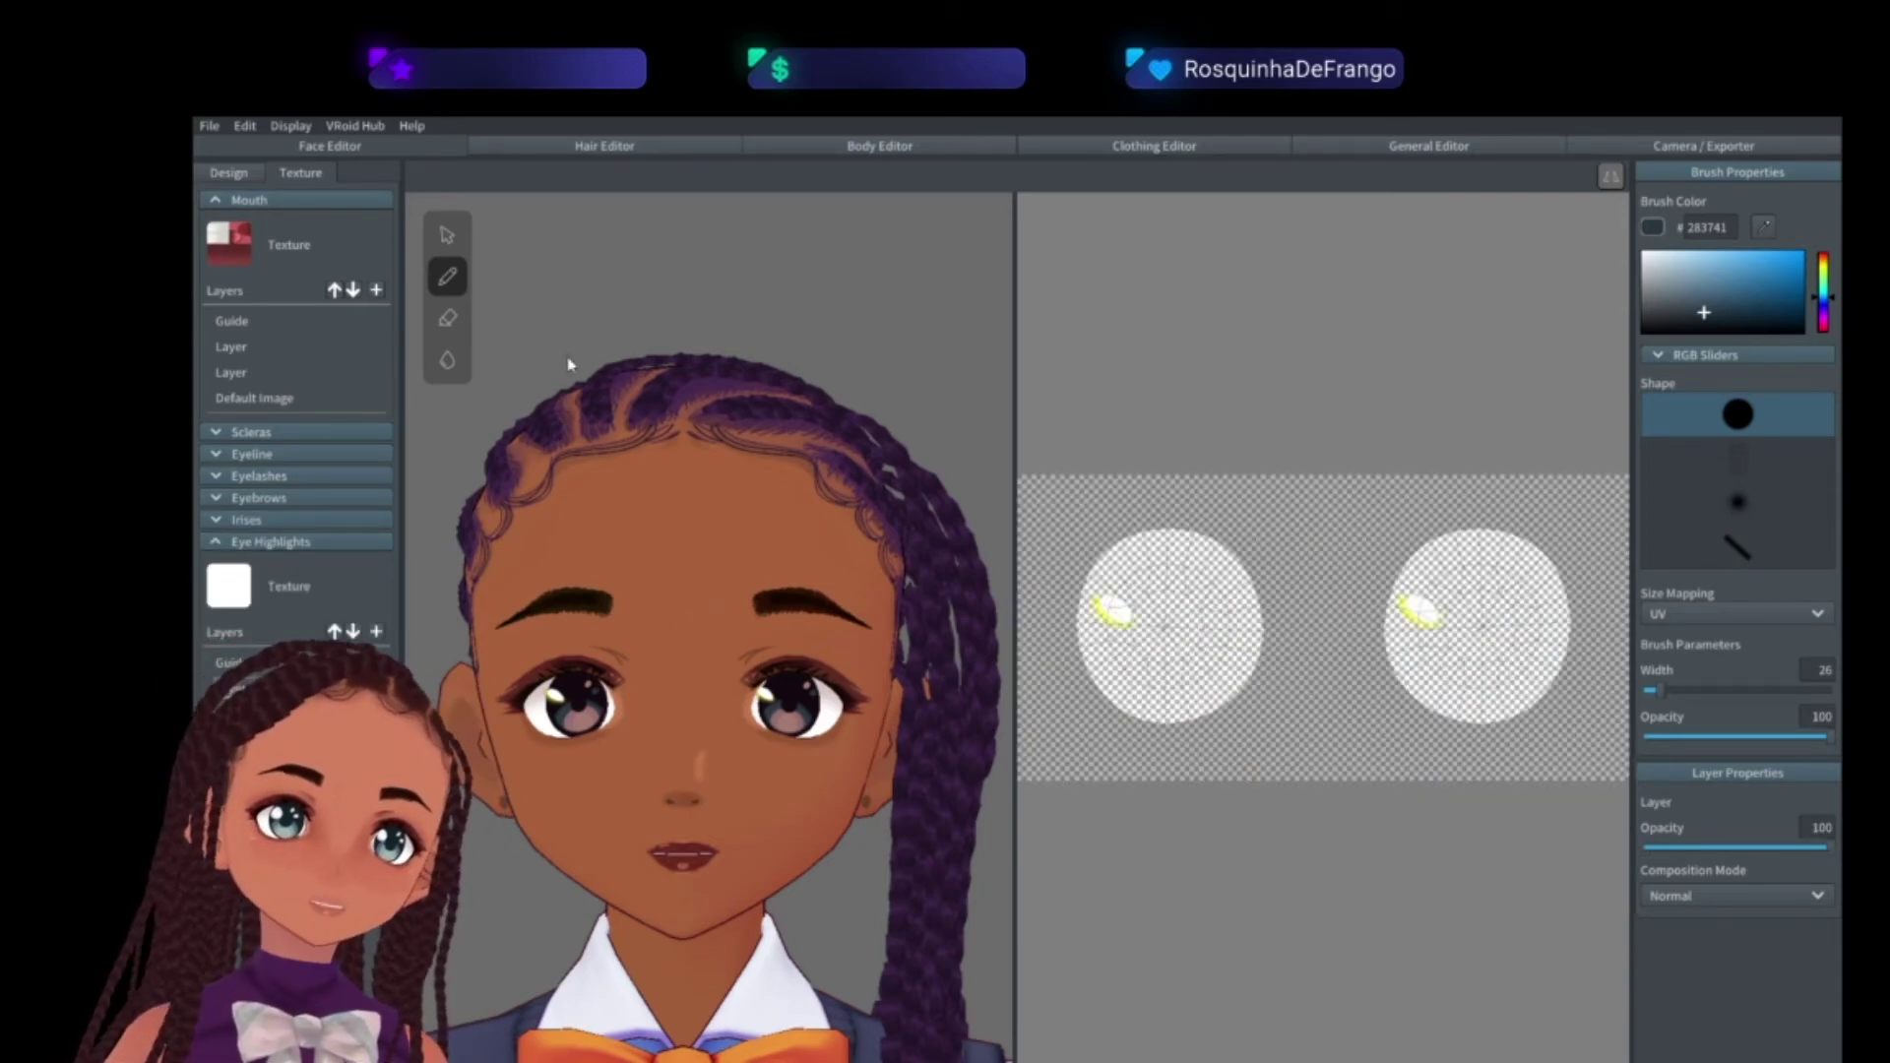
- Erase the existing yellow-edged highlight from both eyes in the Eye Highlights texture with eraser width 95
click(447, 318)
drag(1661, 691, 1703, 691)
drag(1106, 598, 1143, 611)
drag(1444, 608, 1417, 604)
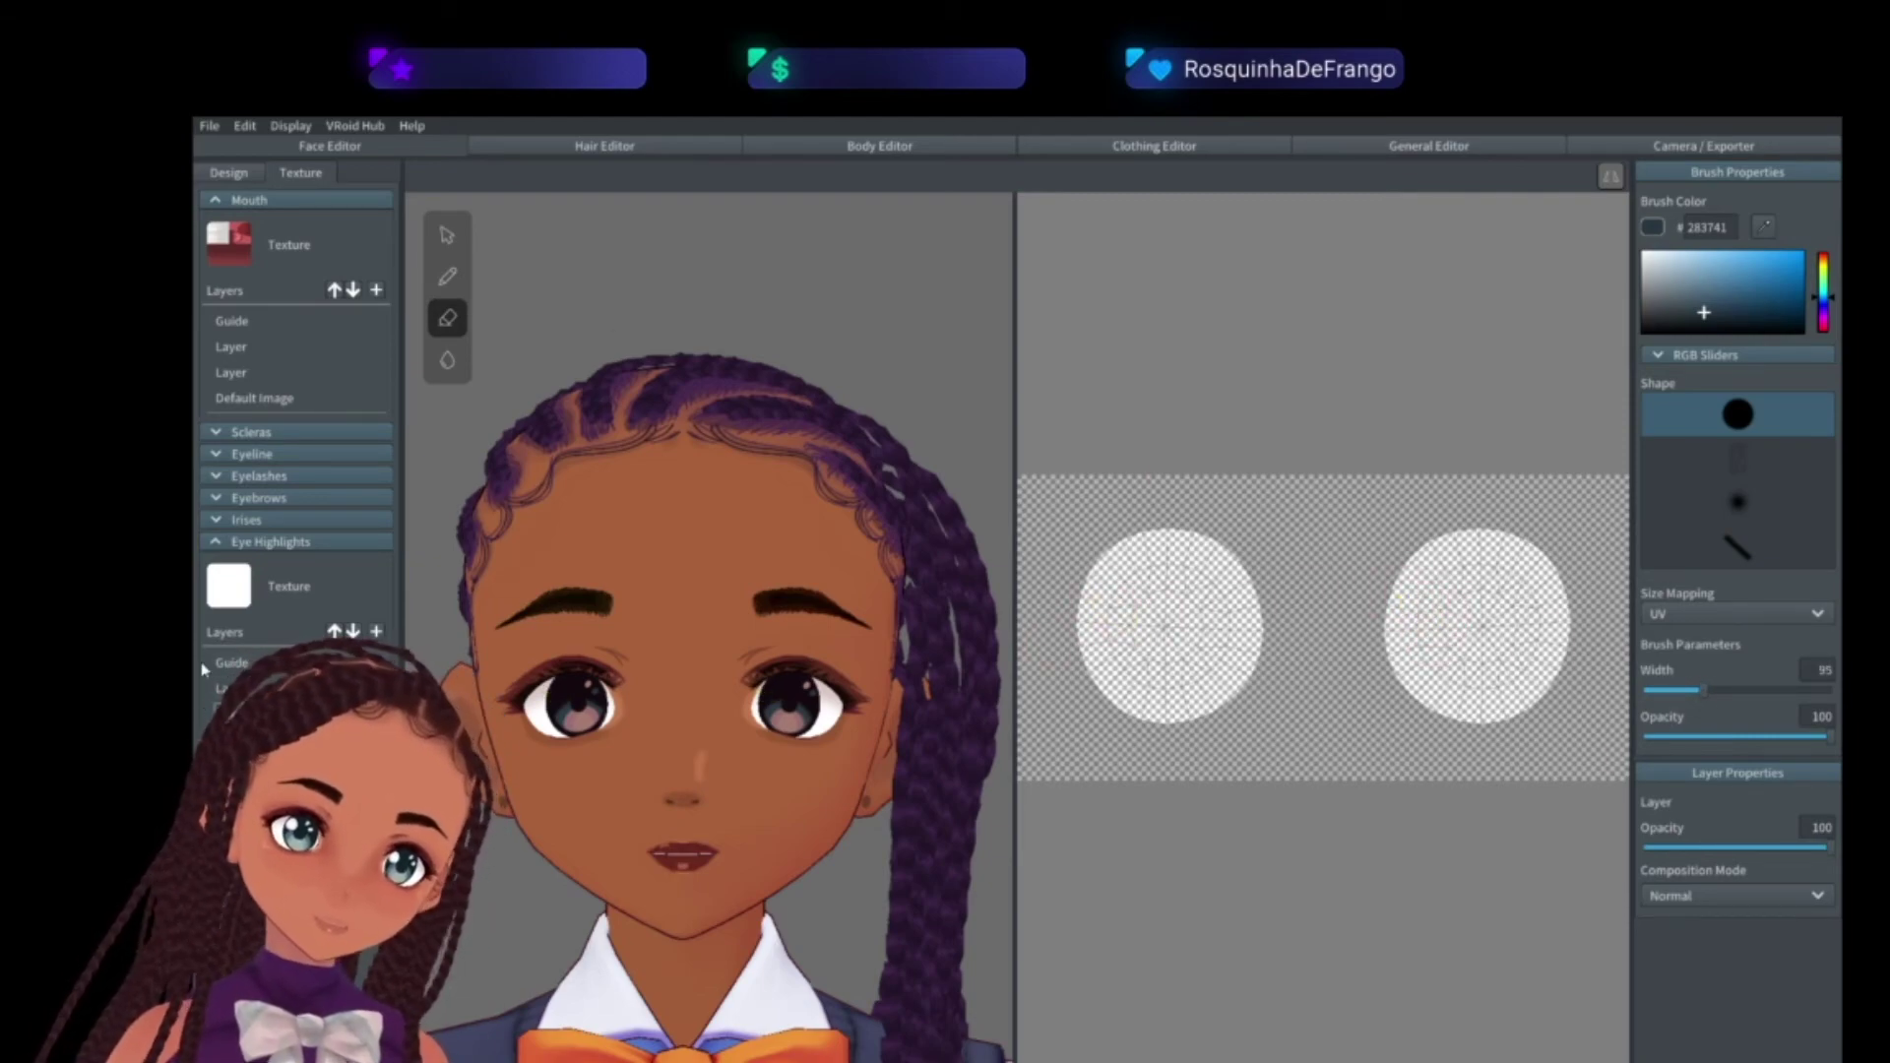
- Paint one round near-white FBFDFF highlight at the upper left of each eye circle with brush width 78
click(448, 277)
drag(1697, 301, 1642, 249)
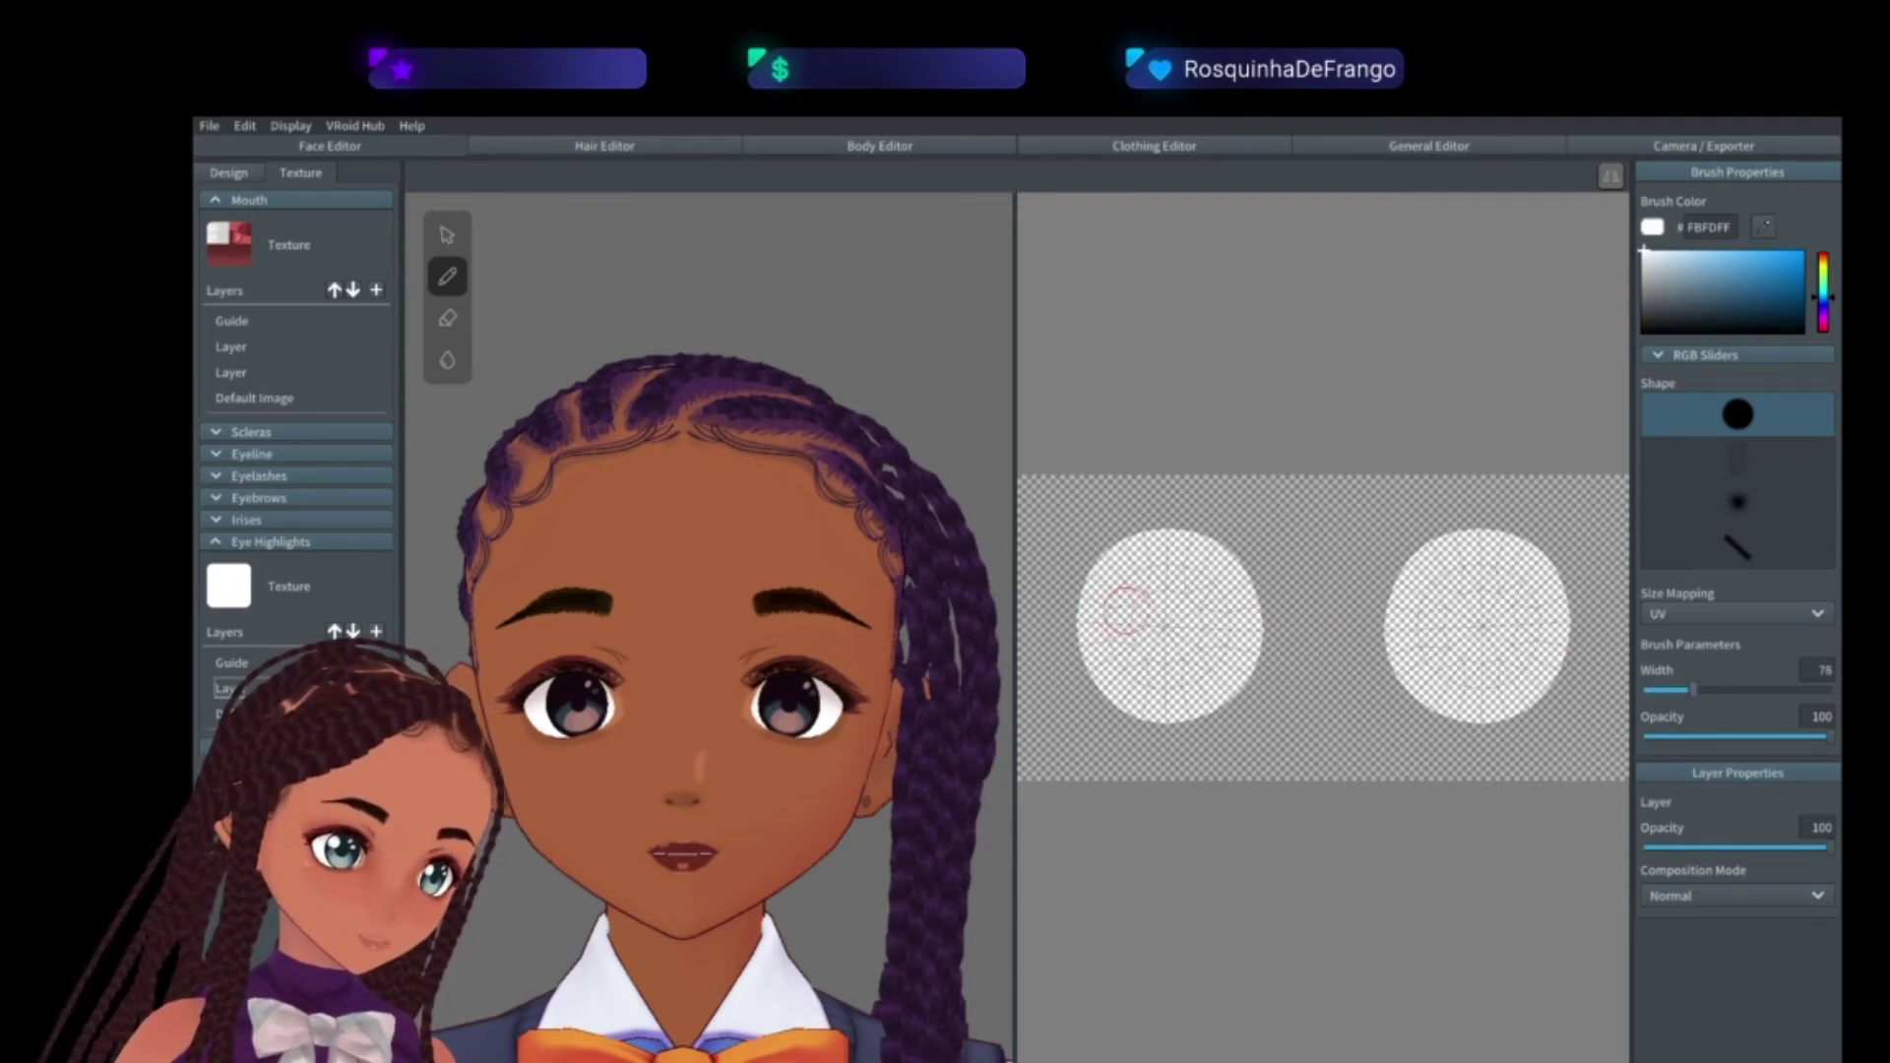
click(1126, 610)
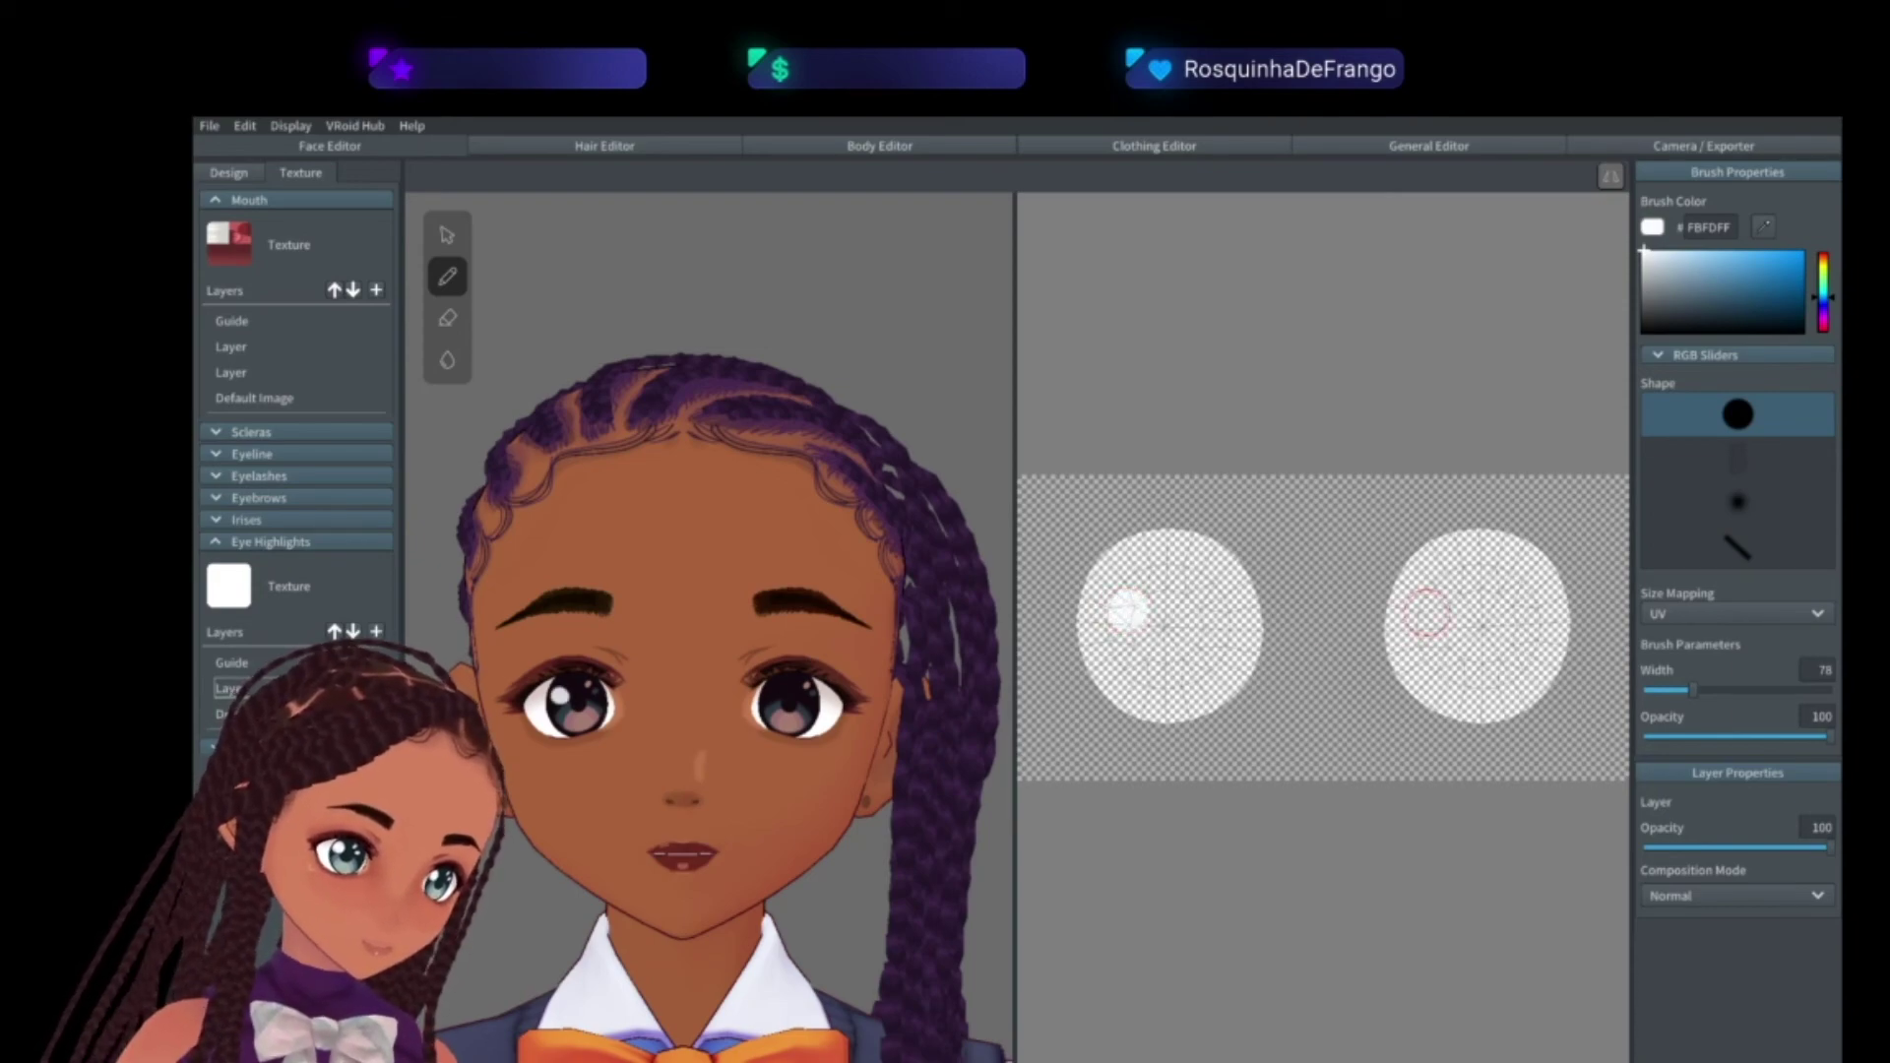
click(1426, 610)
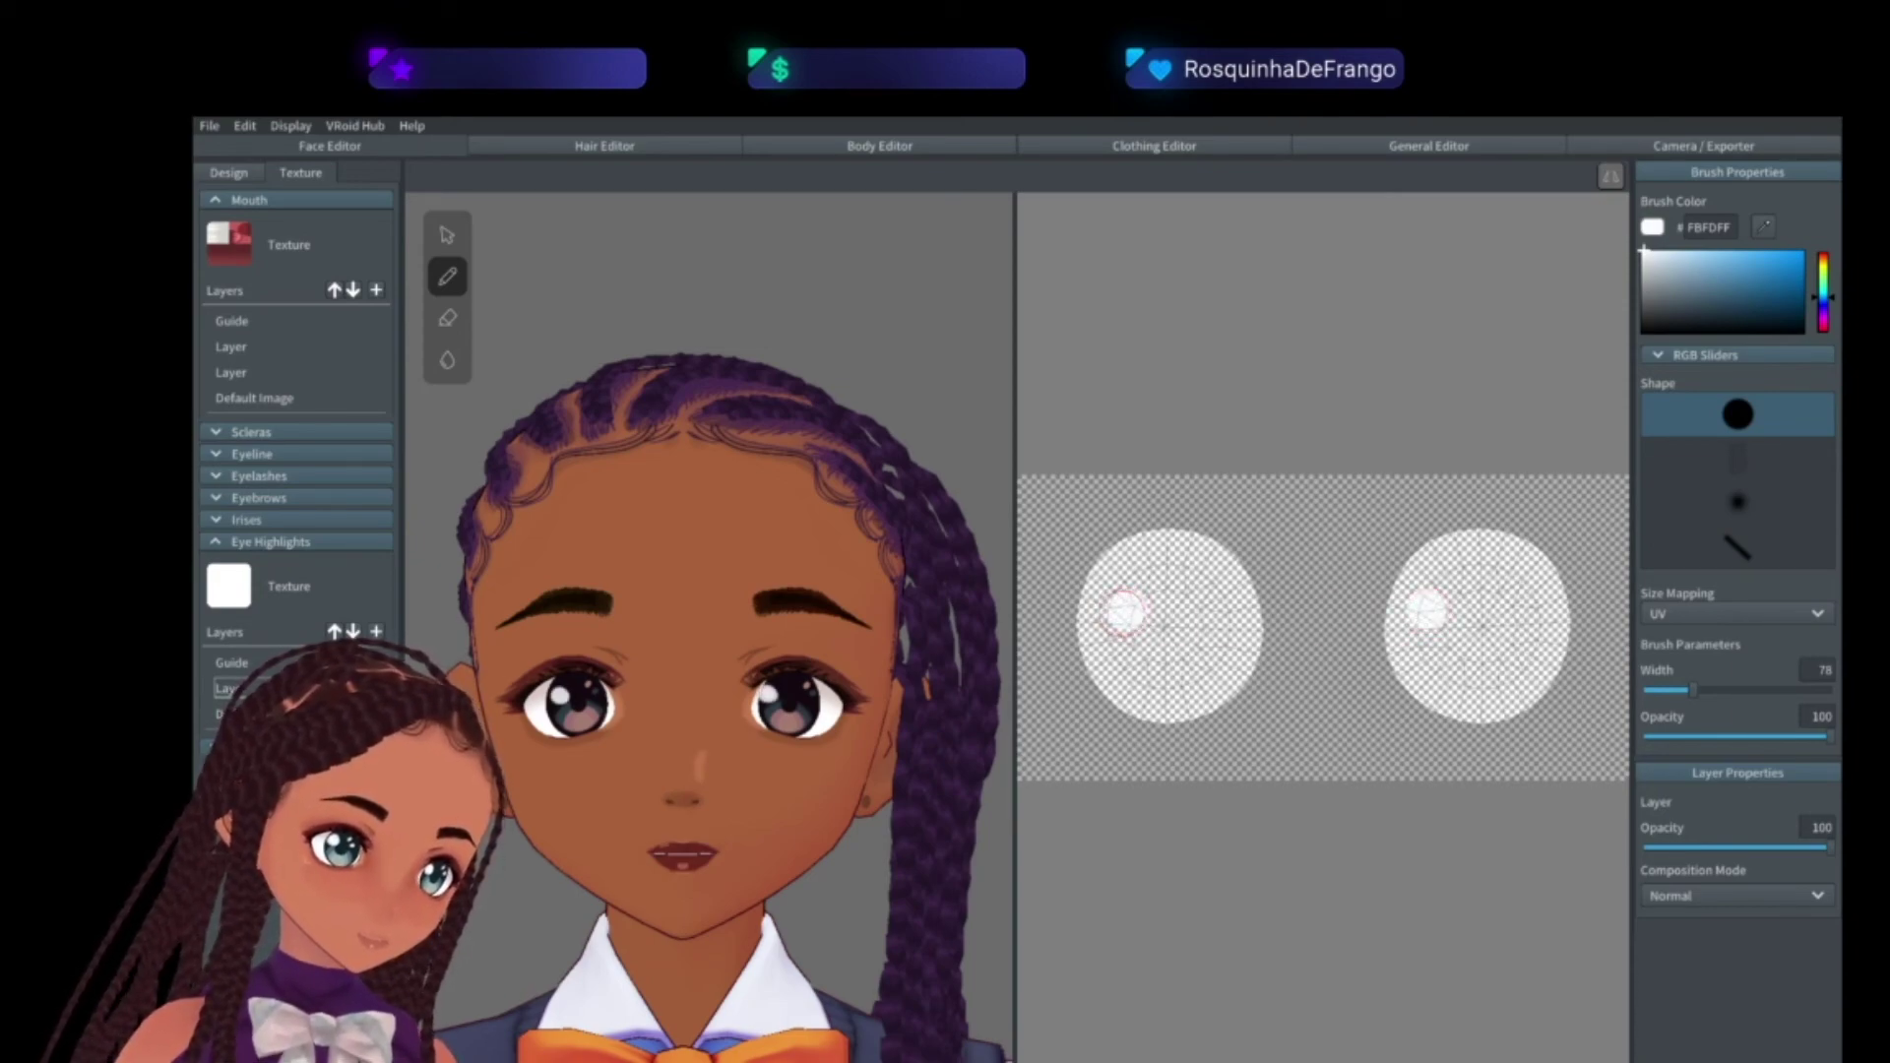